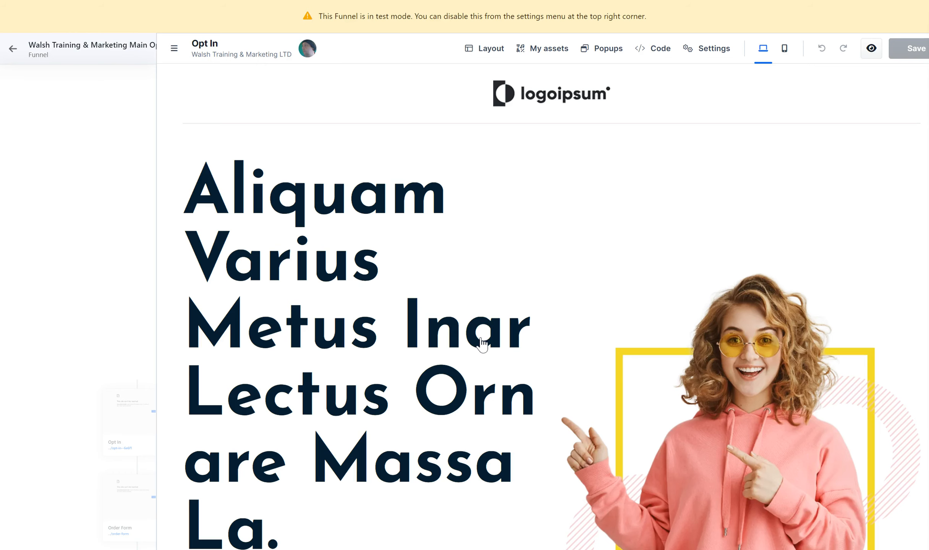
Look through the Opt In page template's sections, from the main headline and feature blocks to the customer testimonials
{"action": "scroll", "coordinate": [543, 305], "scroll_direction": "down", "scroll_amount": 20}
{"action": "scroll", "coordinate": [543, 305], "scroll_direction": "down", "scroll_amount": 20}
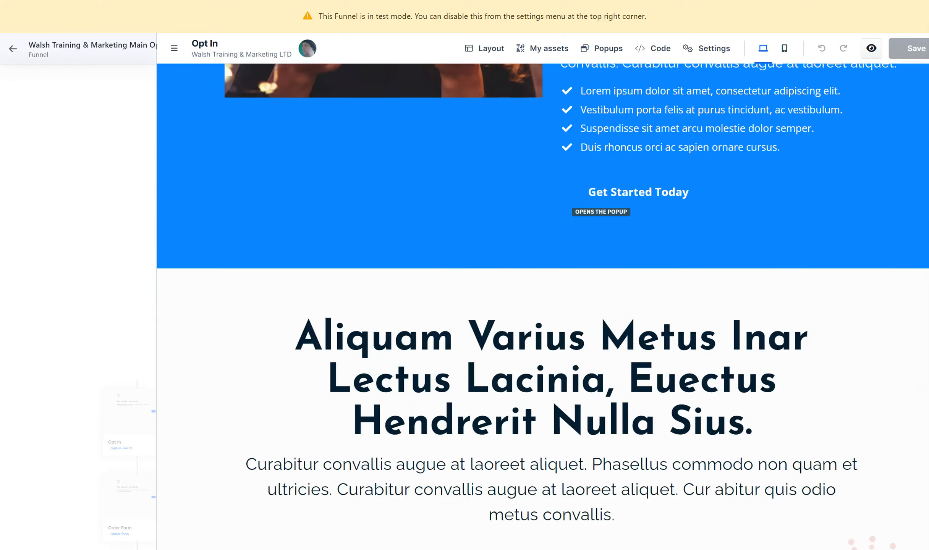
{"action": "scroll", "coordinate": [425, 257], "scroll_direction": "up", "scroll_amount": 15}
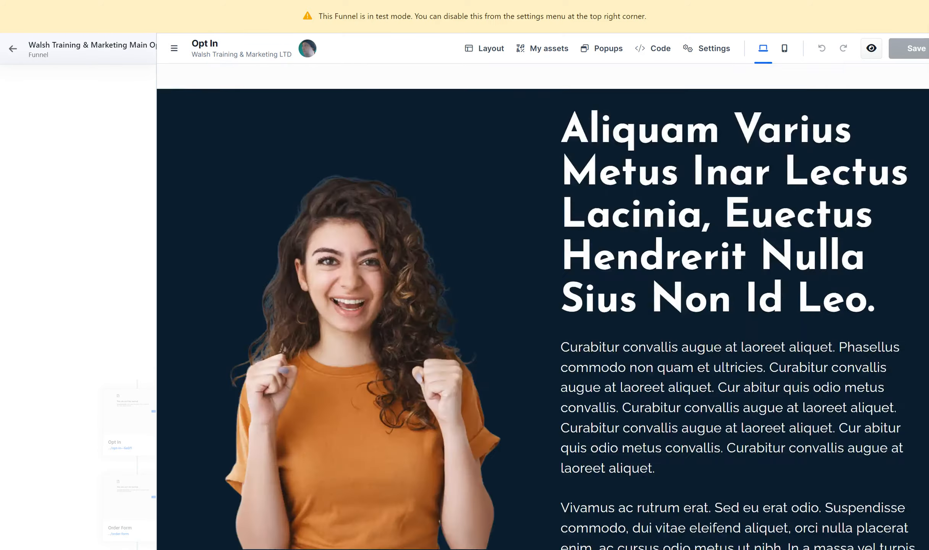
{"action": "scroll", "coordinate": [425, 258], "scroll_direction": "down", "scroll_amount": 8}
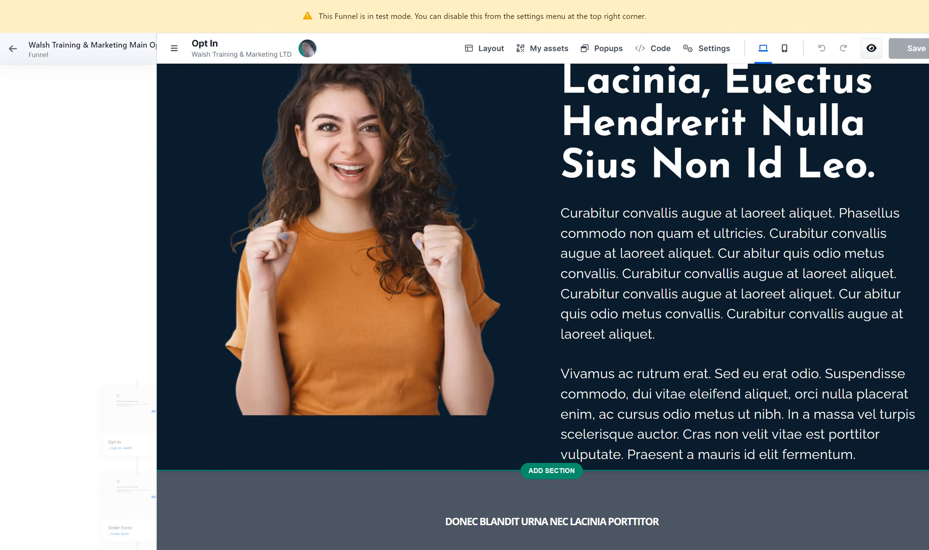
{"action": "left_click", "coordinate": [518, 211]}
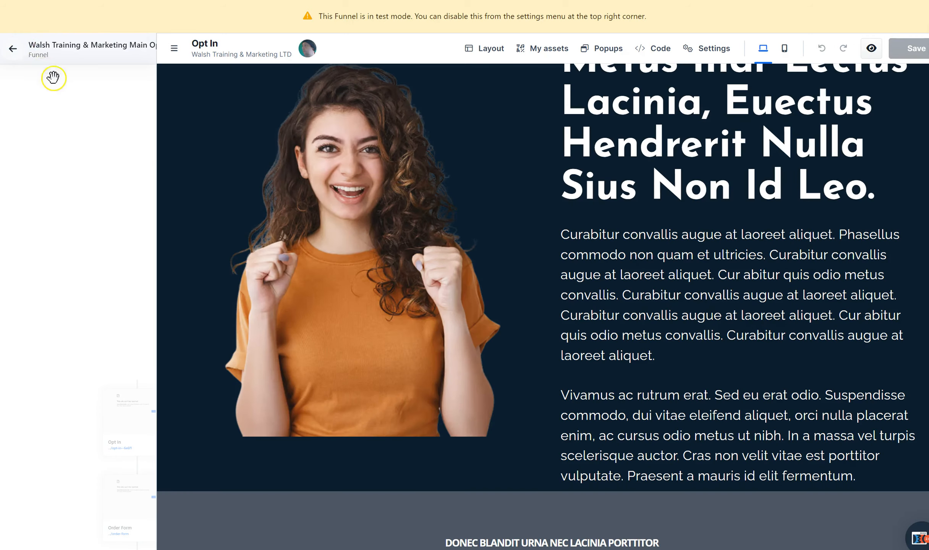
{"action": "left_click_drag", "start_coordinate": [52, 76], "coordinate": [87, 138]}
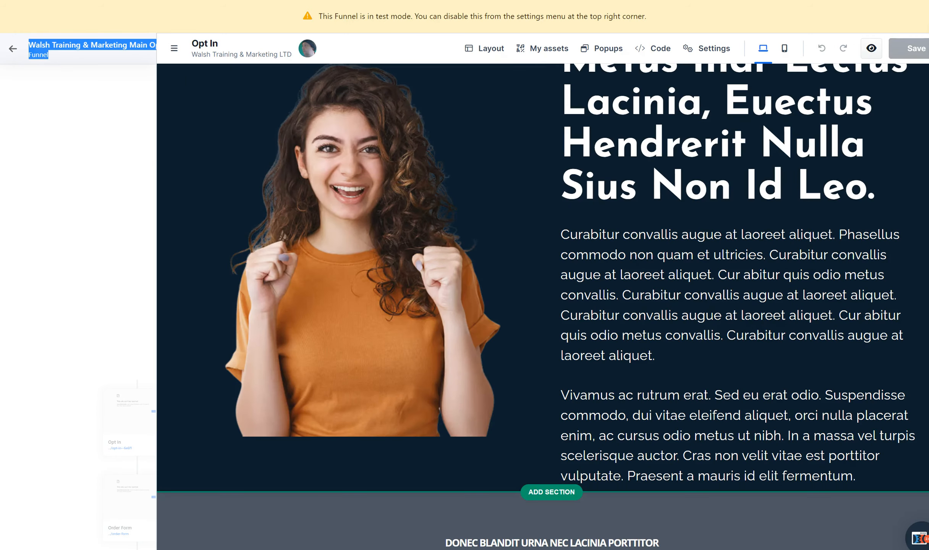
{"action": "scroll", "coordinate": [552, 478], "scroll_direction": "down", "scroll_amount": 5}
{"action": "scroll", "coordinate": [543, 307], "scroll_direction": "down", "scroll_amount": 20}
{"action": "scroll", "coordinate": [543, 307], "scroll_direction": "up", "scroll_amount": 13}
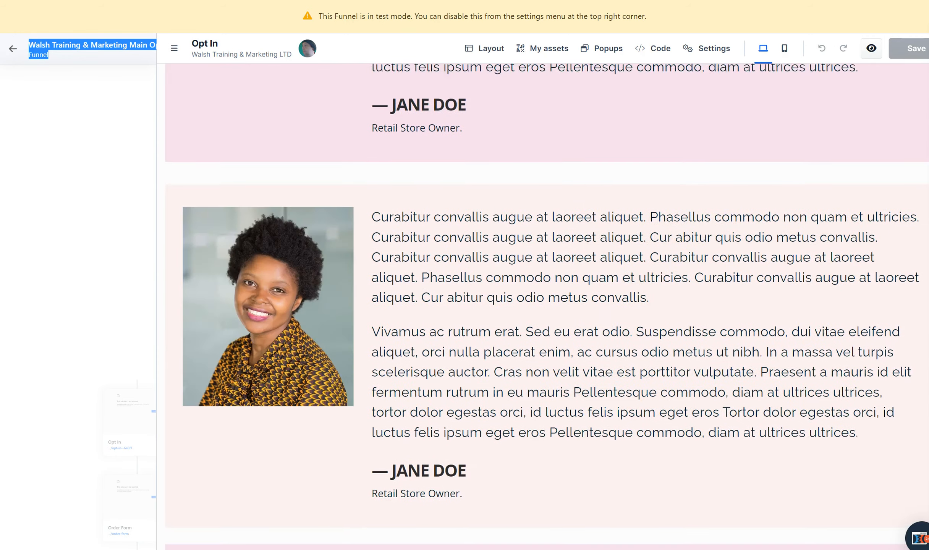
{"action": "scroll", "coordinate": [543, 307], "scroll_direction": "down", "scroll_amount": 1}
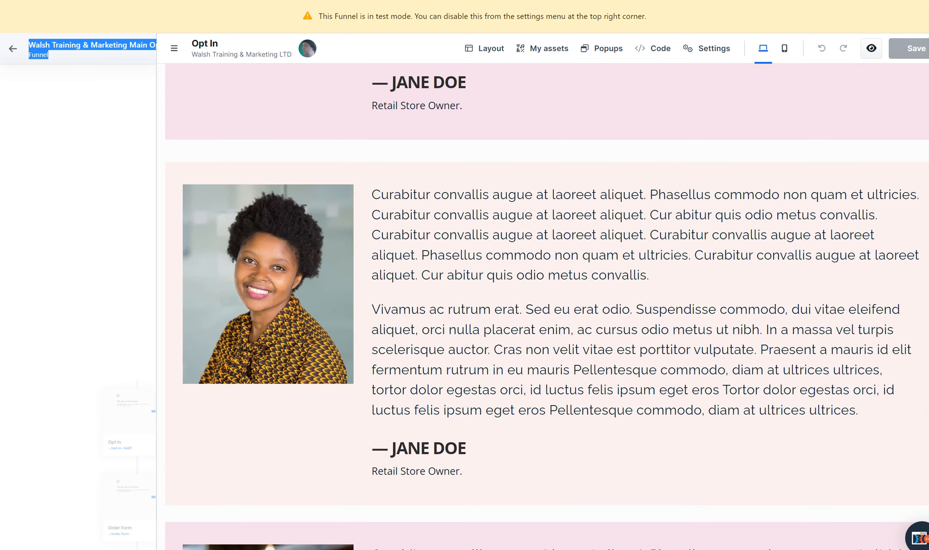
{"action": "scroll", "coordinate": [547, 305], "scroll_direction": "down", "scroll_amount": 10}
{"action": "scroll", "coordinate": [270, 164], "scroll_direction": "down", "scroll_amount": 3}
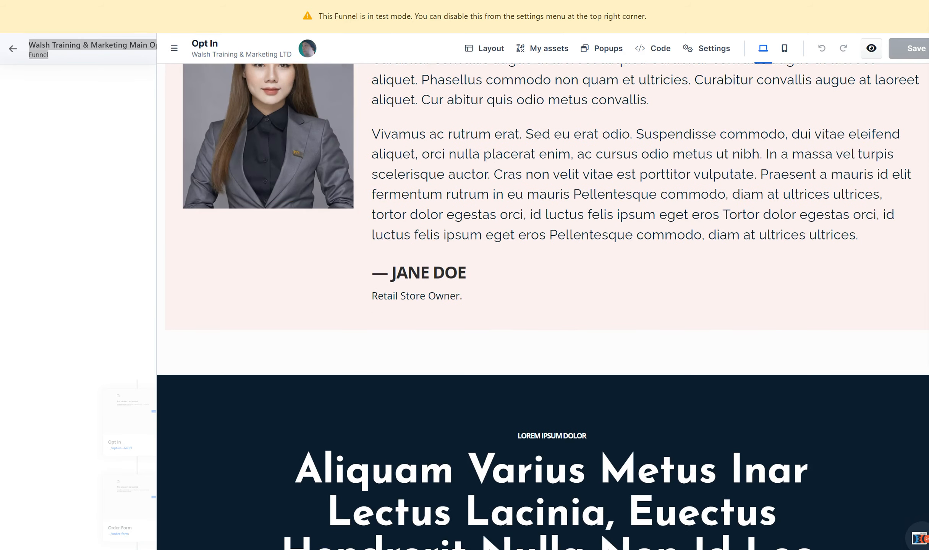
Delete all the template's sections from the Opt In page, including the hero, feature, testimonial and footer sections
{"action": "left_click", "coordinate": [918, 346]}
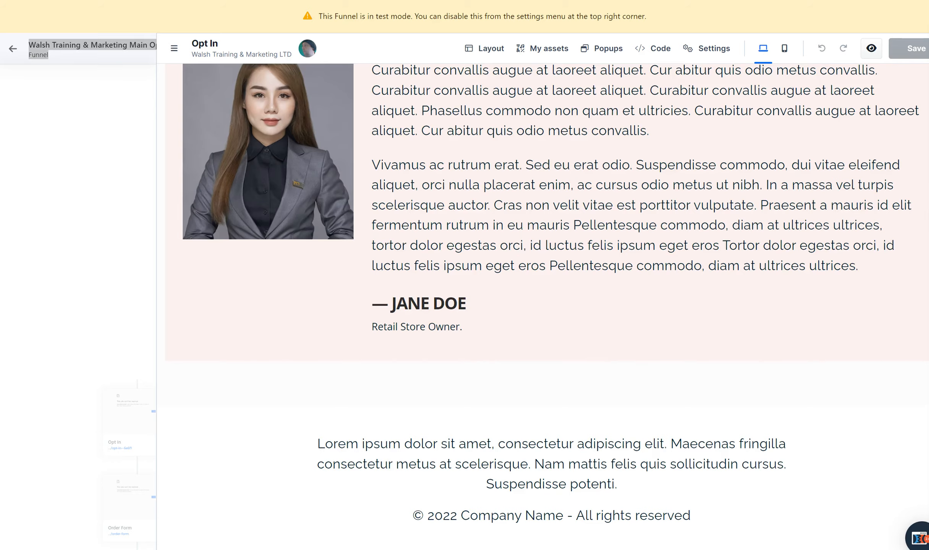
{"action": "scroll", "coordinate": [542, 305], "scroll_direction": "up", "scroll_amount": 20}
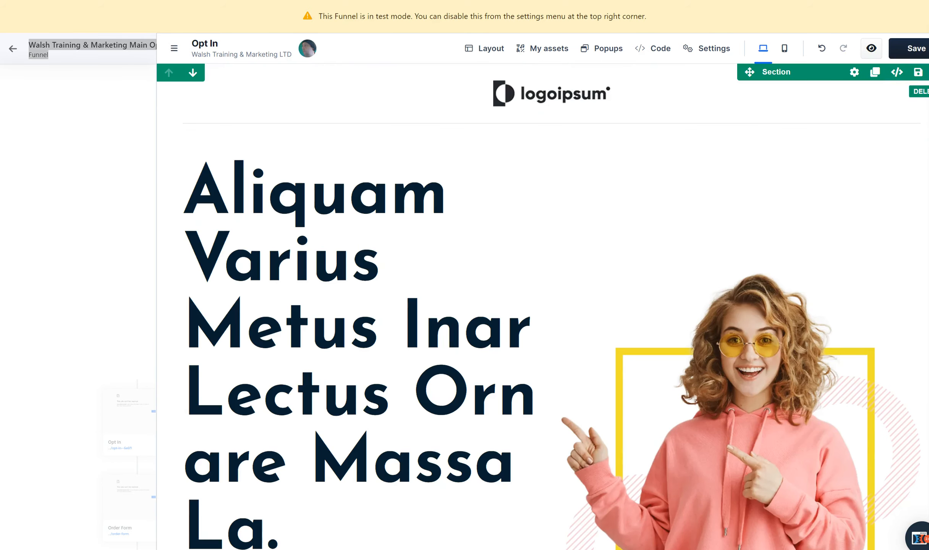
{"action": "left_click", "coordinate": [928, 73]}
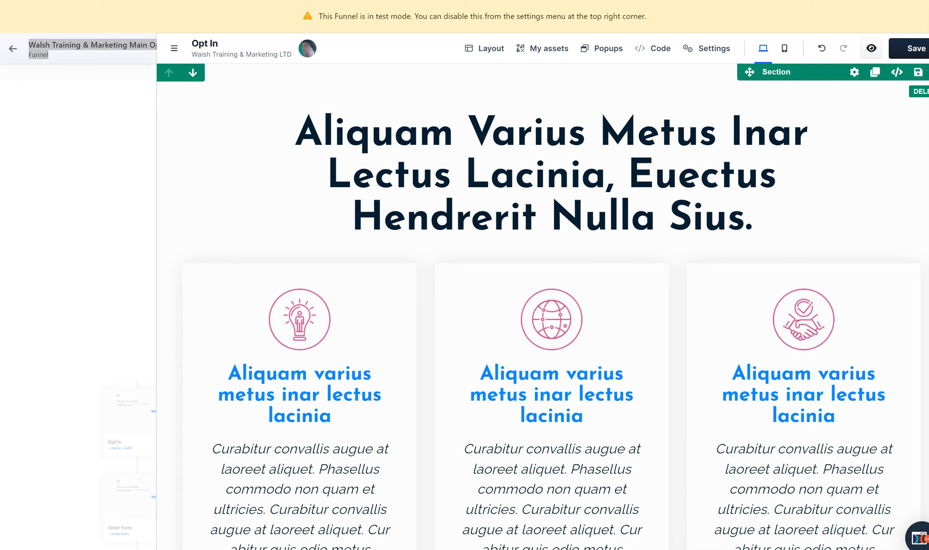
{"action": "left_click", "coordinate": [928, 73]}
{"action": "left_click", "coordinate": [928, 72]}
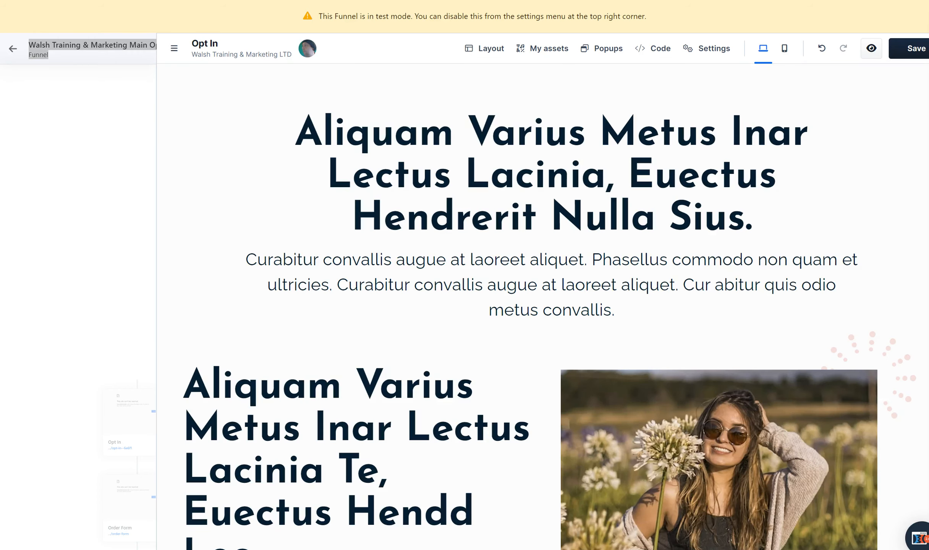
{"action": "left_click", "coordinate": [928, 72]}
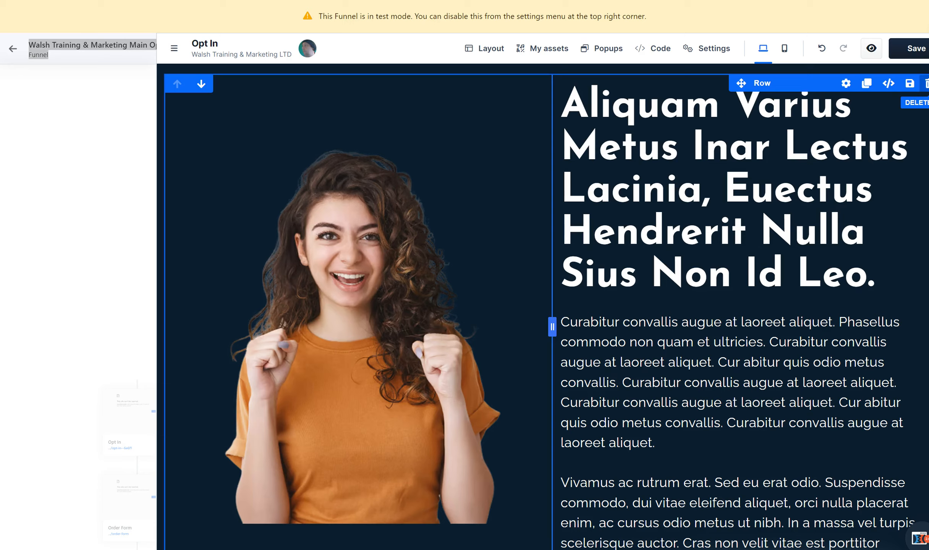
{"action": "left_click", "coordinate": [928, 72]}
{"action": "left_click", "coordinate": [928, 72]}
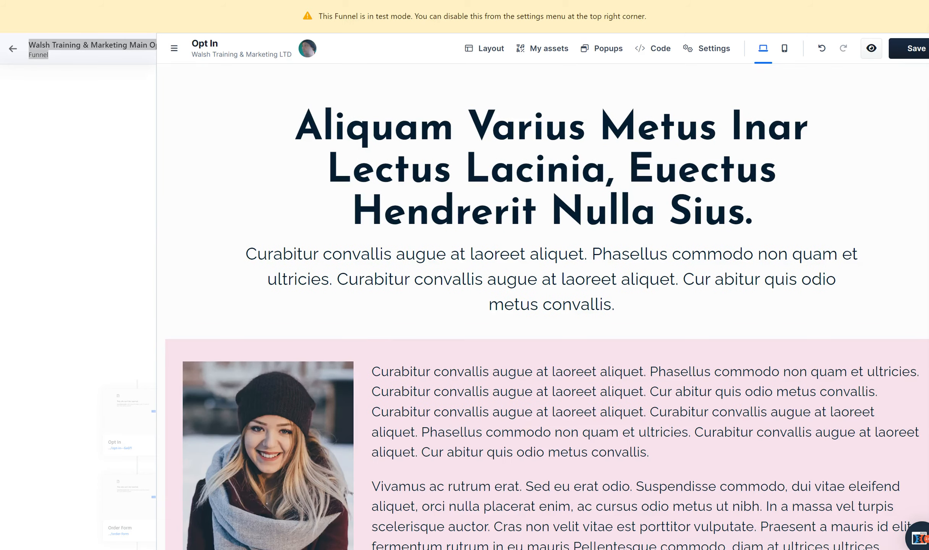
{"action": "left_click", "coordinate": [928, 73]}
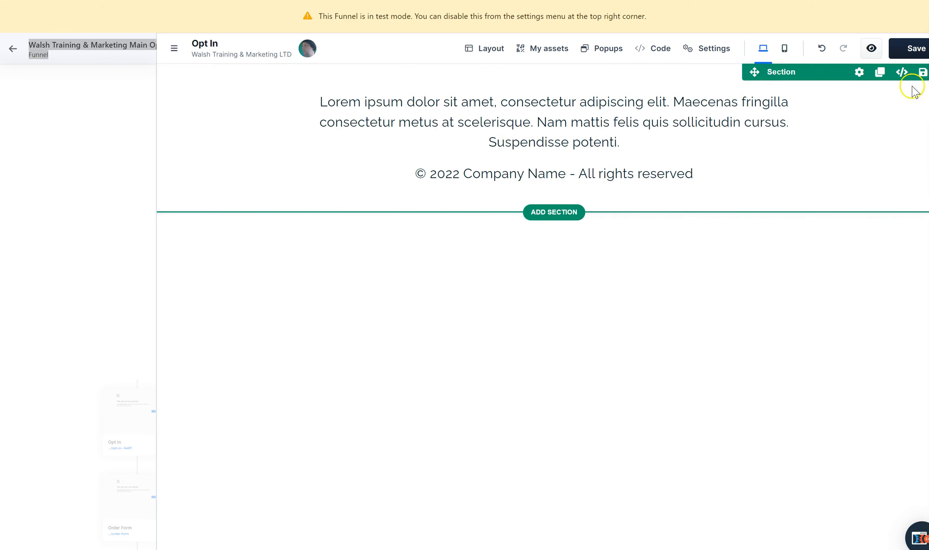
{"action": "left_click", "coordinate": [927, 72]}
Add a blank Full Page section to the empty page with a 2 Columns row inside it
{"action": "left_click", "coordinate": [536, 94]}
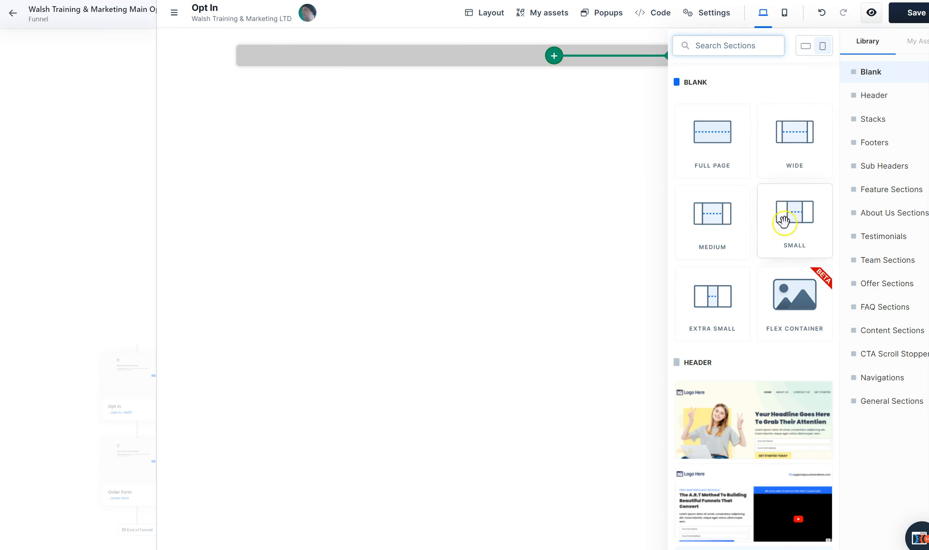
{"action": "left_click", "coordinate": [712, 146]}
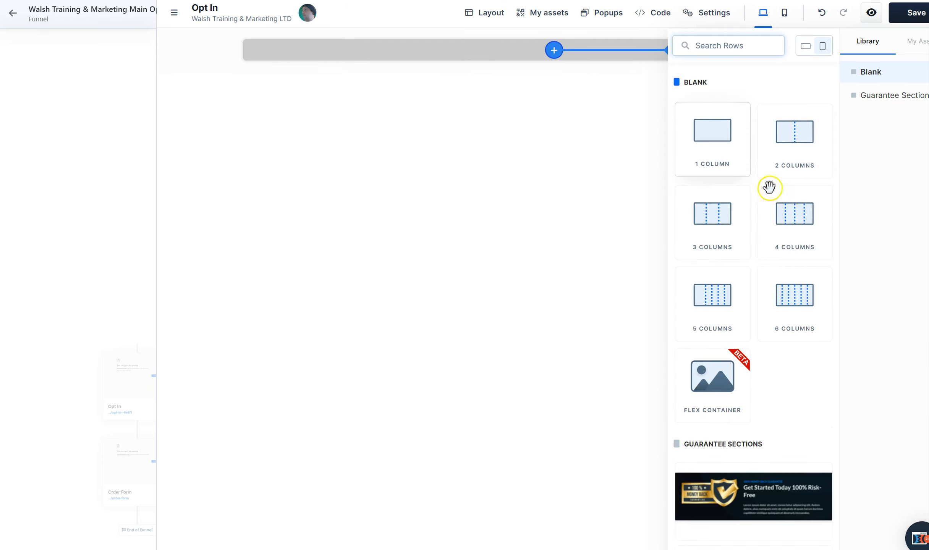
{"action": "left_click", "coordinate": [791, 145]}
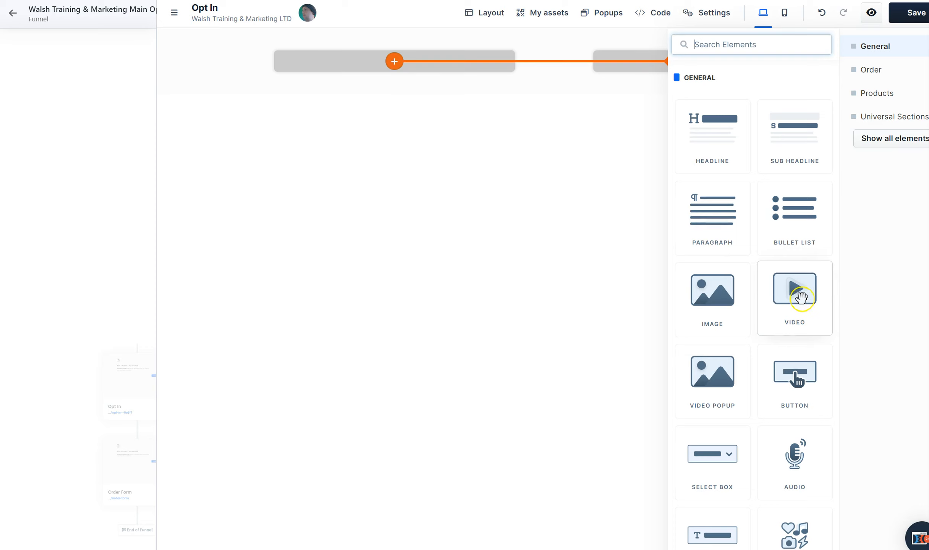
Place a video in the row's left column and a bullet list with a button below it in the right column
{"action": "left_click_drag", "start_coordinate": [798, 297], "coordinate": [419, 69]}
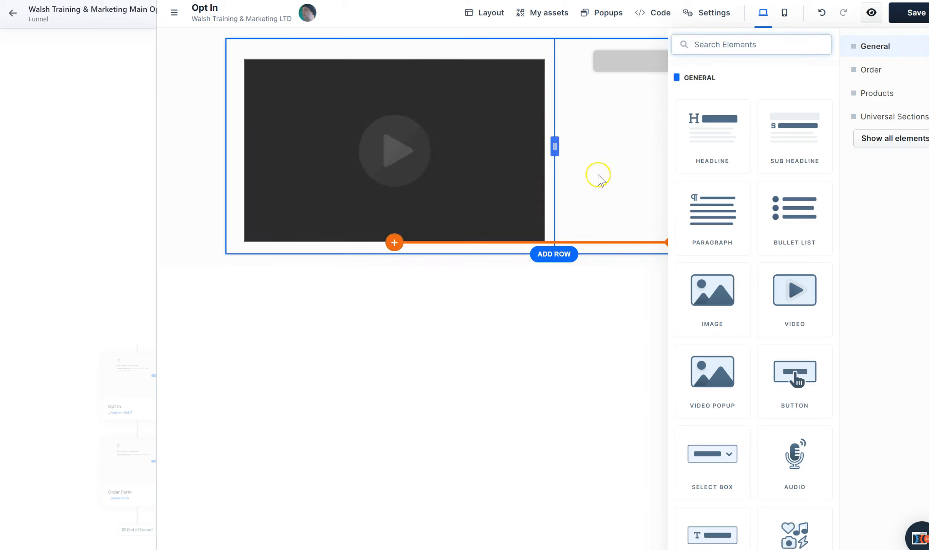
{"action": "left_click_drag", "start_coordinate": [807, 222], "coordinate": [657, 64]}
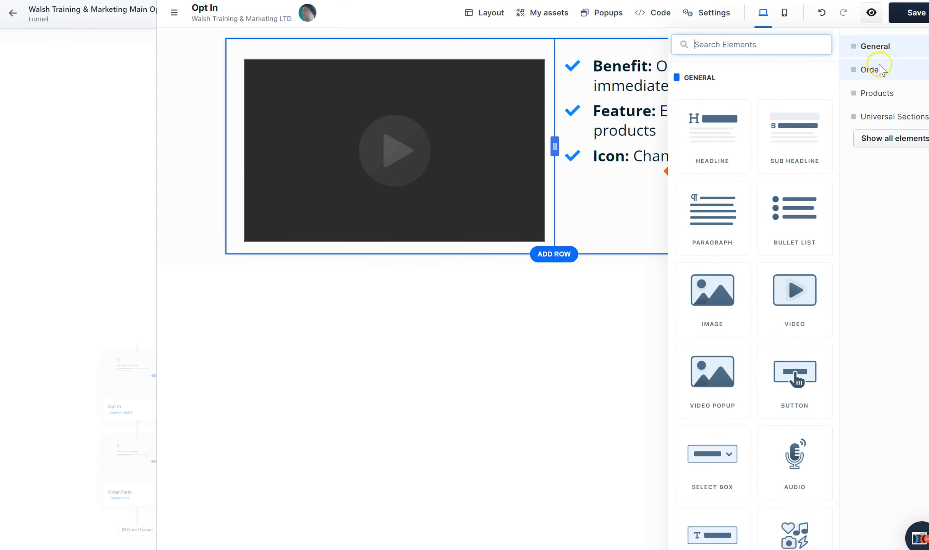
{"action": "left_click", "coordinate": [886, 139]}
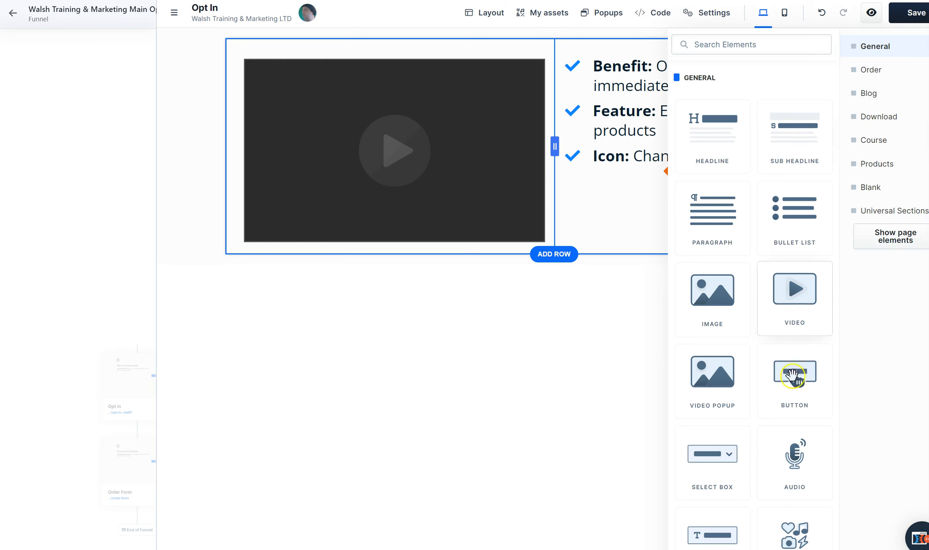
{"action": "left_click_drag", "start_coordinate": [795, 380], "coordinate": [625, 202]}
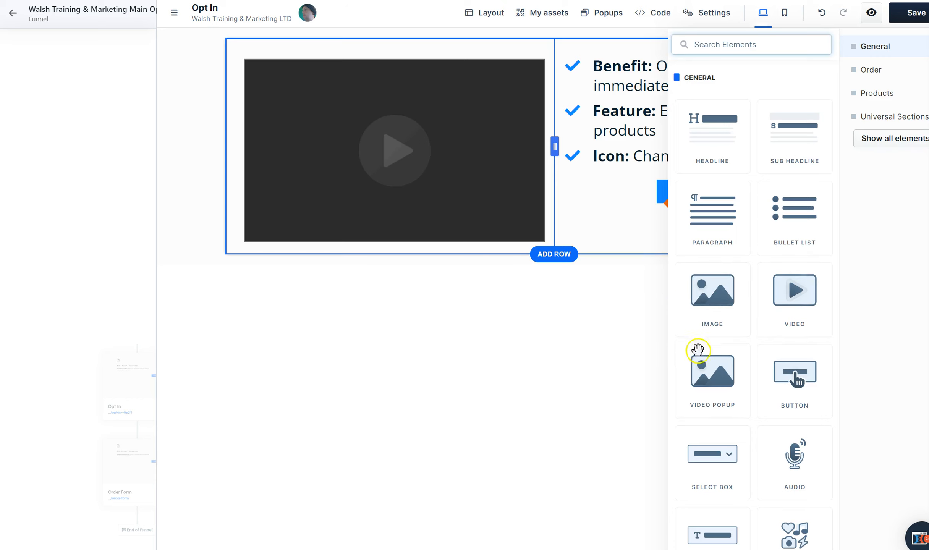
Add a 1 Column row below the video row and place a headline element in it
{"action": "left_click", "coordinate": [556, 256]}
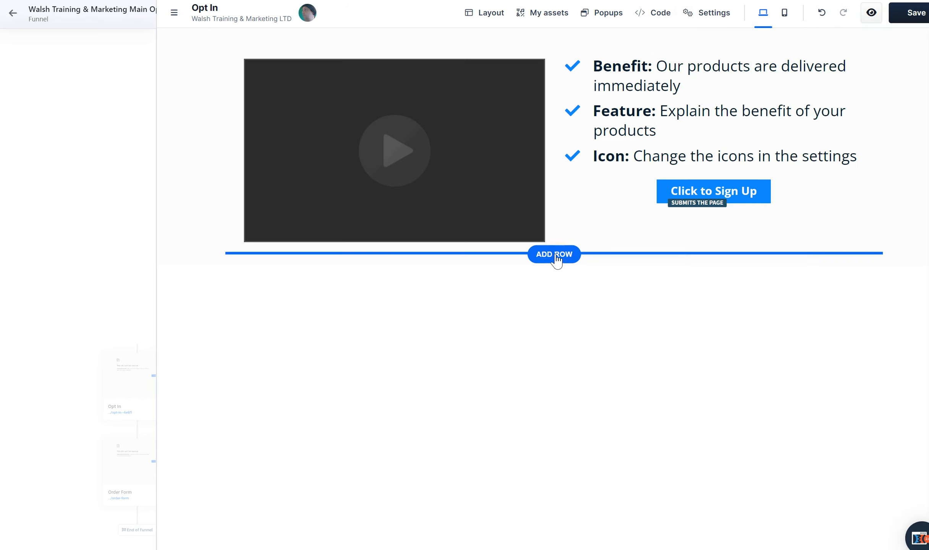
{"action": "left_click", "coordinate": [556, 255]}
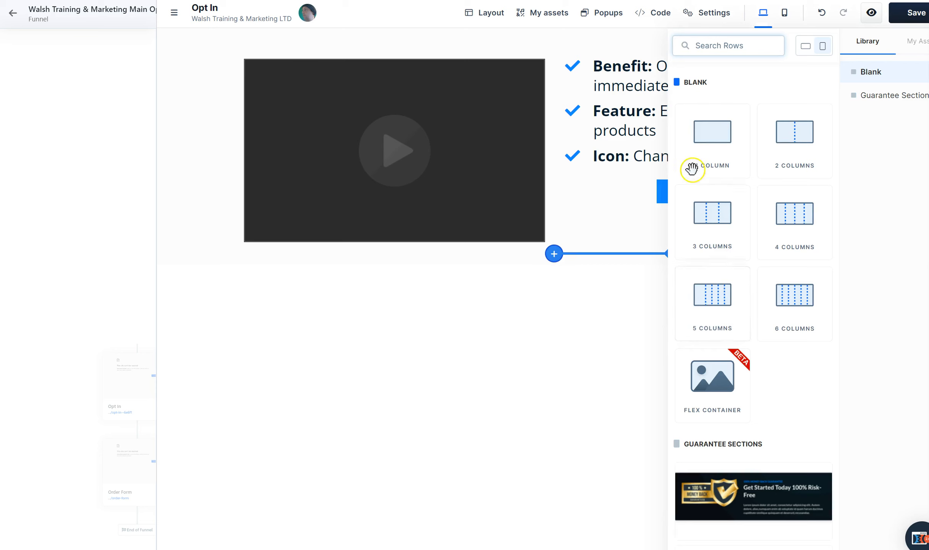
{"action": "left_click", "coordinate": [697, 126]}
{"action": "left_click_drag", "start_coordinate": [697, 127], "coordinate": [633, 245]}
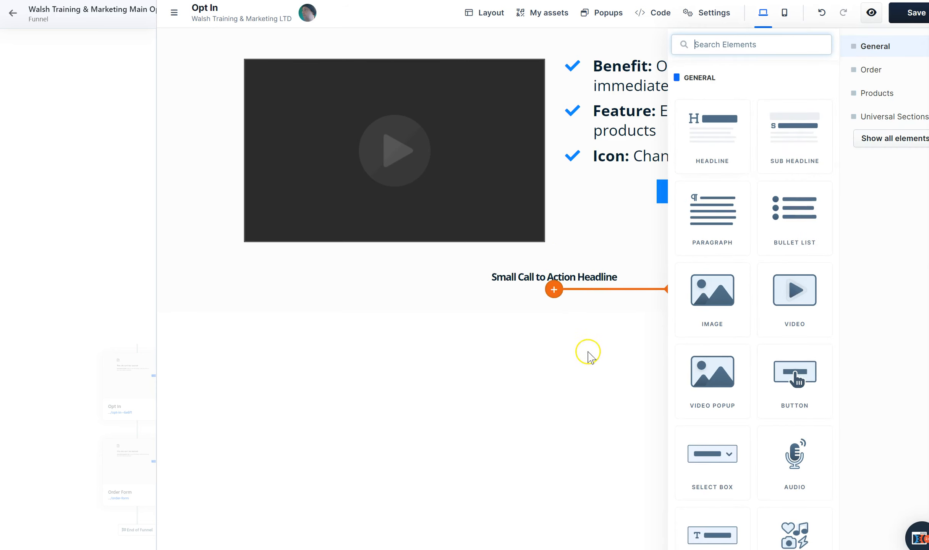
{"action": "left_click", "coordinate": [570, 373]}
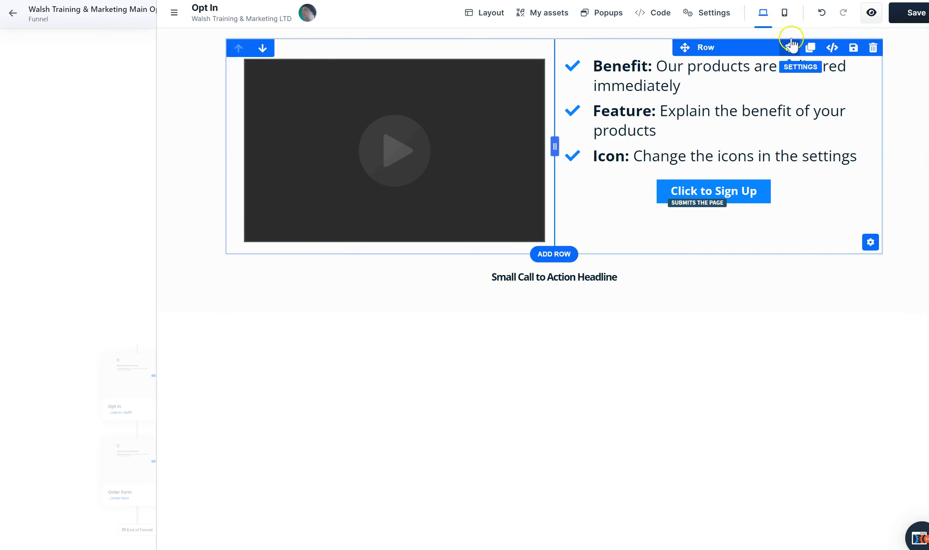
Set the two-column row's top and bottom padding to 40 and its side padding to 0
{"action": "left_click", "coordinate": [790, 47]}
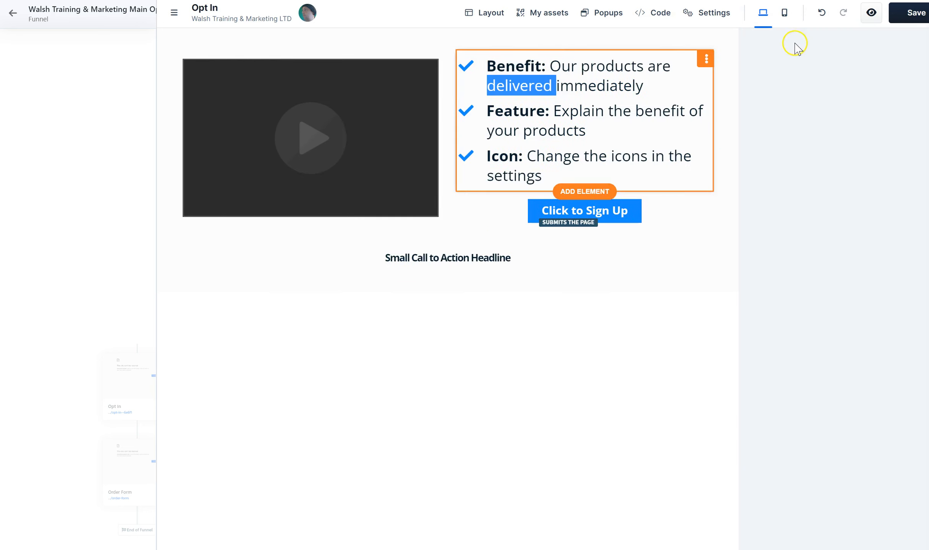
{"action": "left_click", "coordinate": [575, 353]}
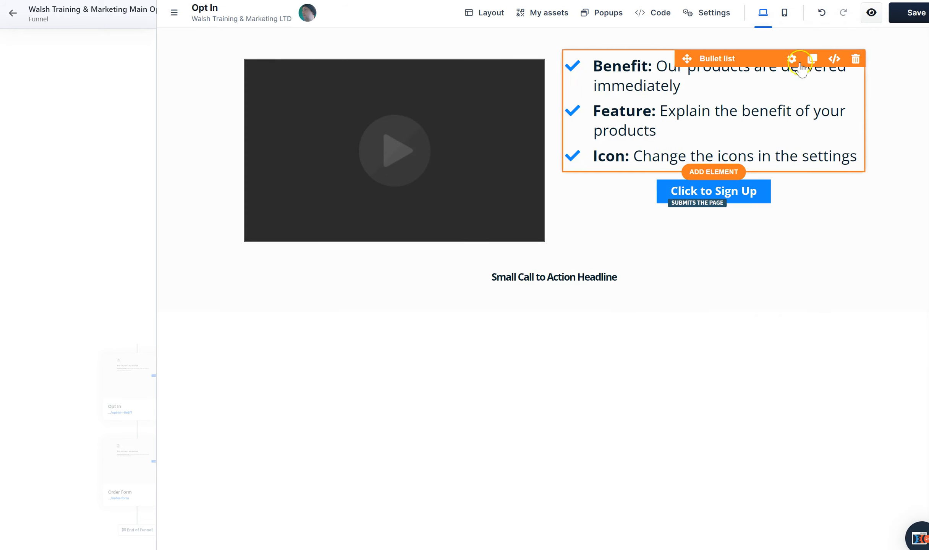
{"action": "left_click", "coordinate": [790, 47]}
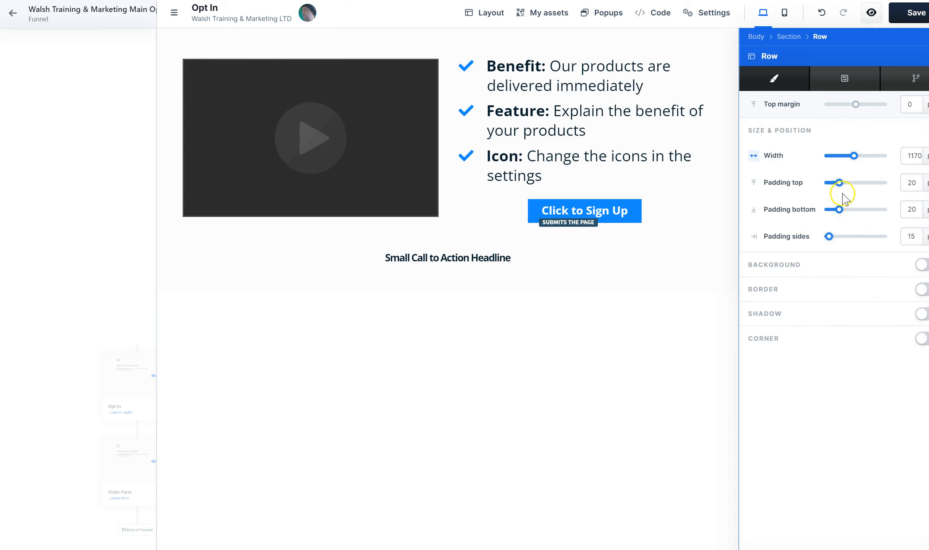
{"action": "left_click_drag", "start_coordinate": [841, 187], "coordinate": [850, 190]}
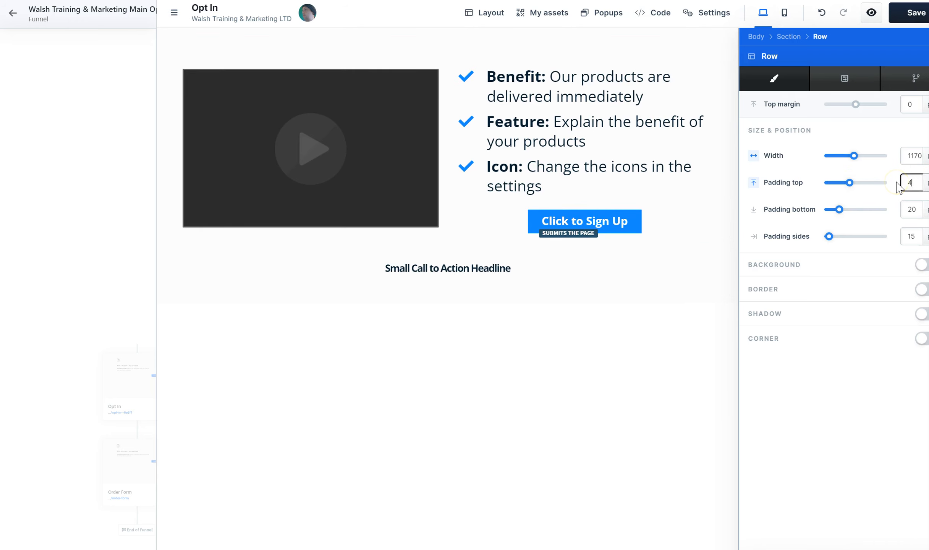
{"action": "left_click", "coordinate": [919, 209]}
{"action": "key", "text": "BackSpace"}
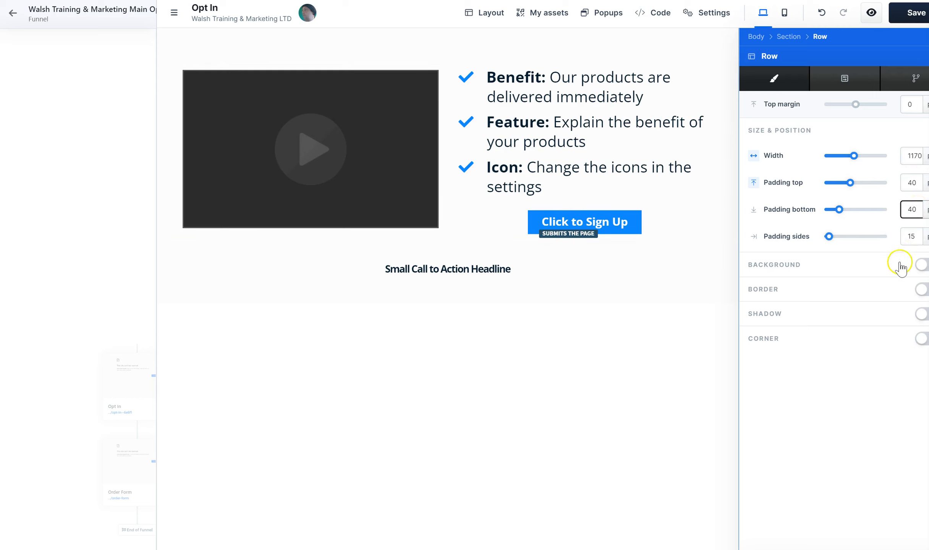
{"action": "left_click", "coordinate": [917, 237]}
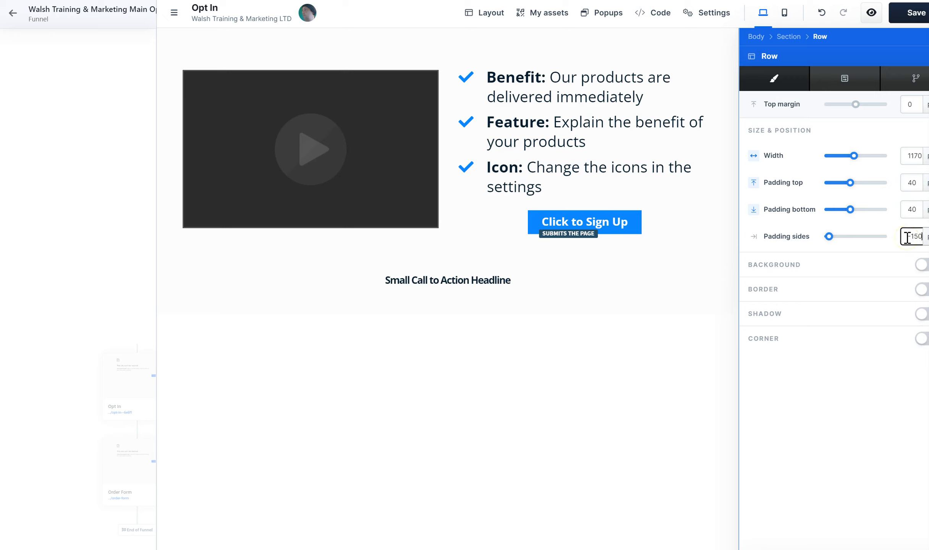
{"action": "left_click", "coordinate": [835, 408]}
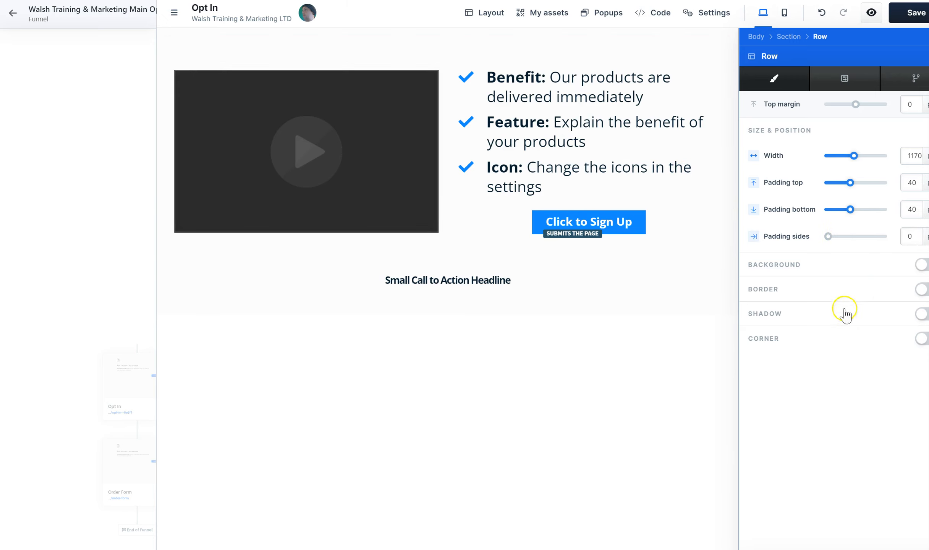
{"action": "left_click", "coordinate": [699, 368]}
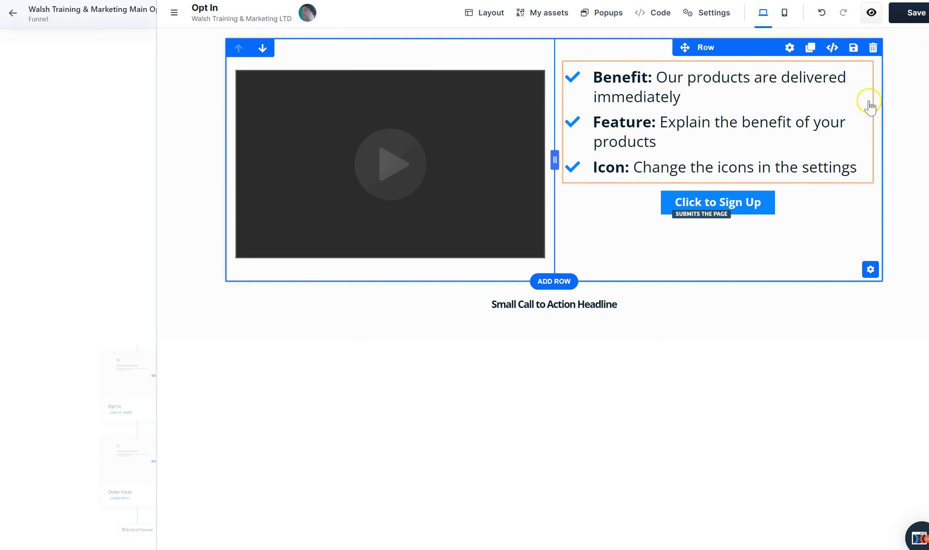
Set the two-column row's top margin to 5 px and look over its advanced settings and render conditions
{"action": "left_click", "coordinate": [789, 48]}
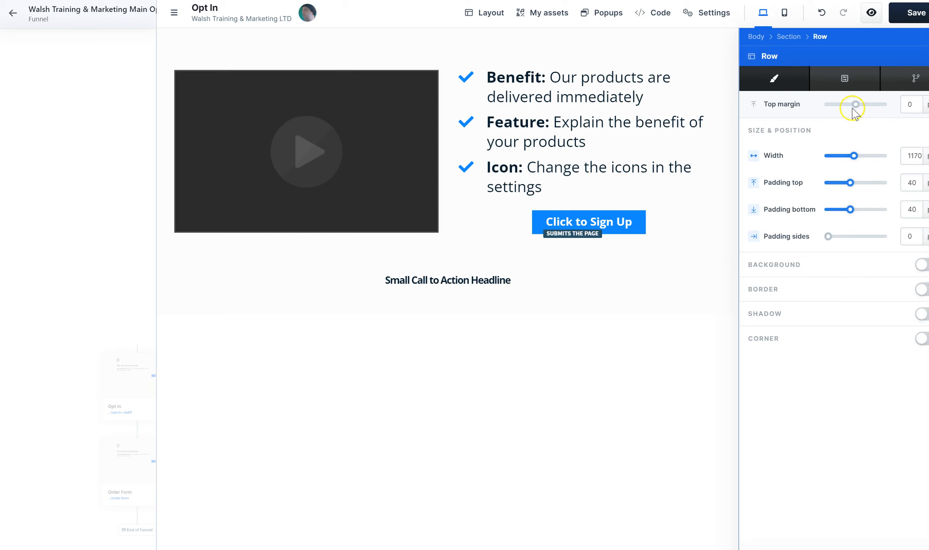
{"action": "left_click_drag", "start_coordinate": [856, 104], "coordinate": [858, 104]}
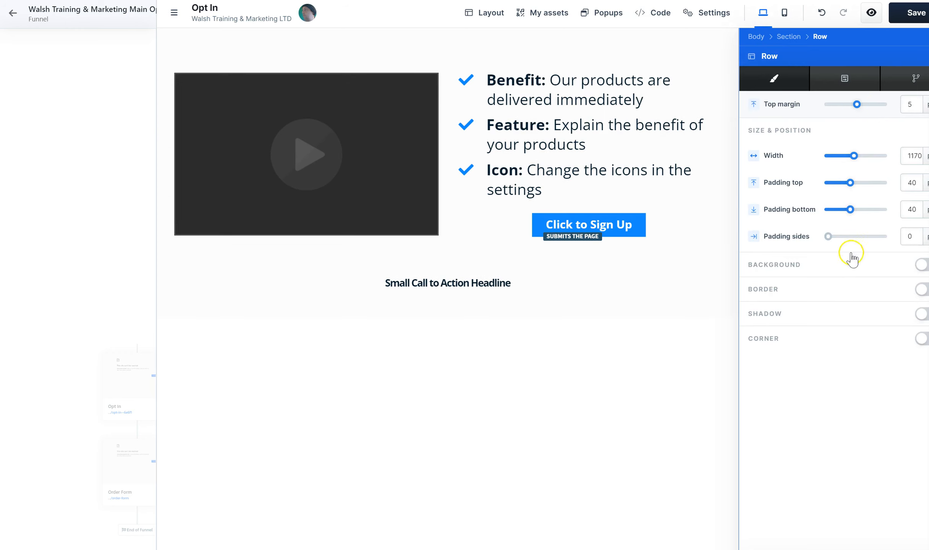
{"action": "left_click", "coordinate": [846, 80]}
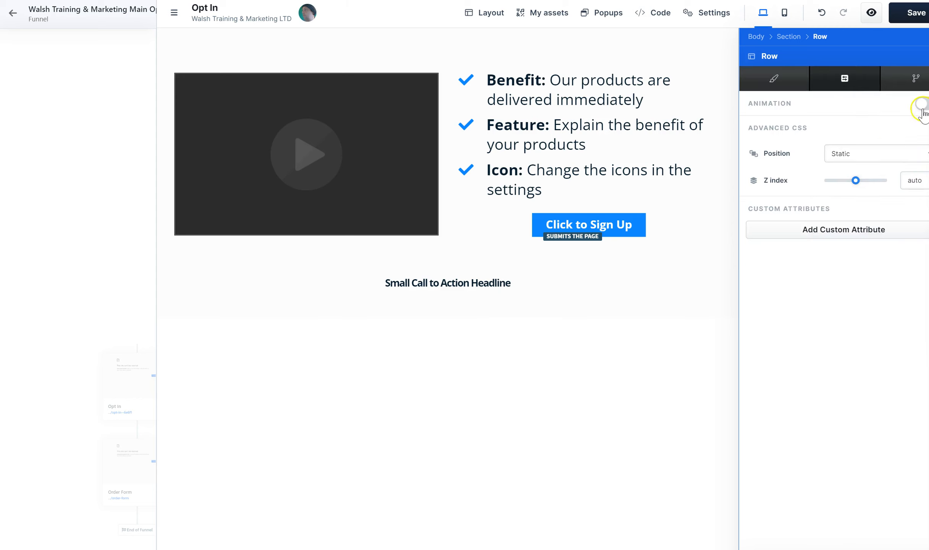
{"action": "left_click", "coordinate": [913, 79]}
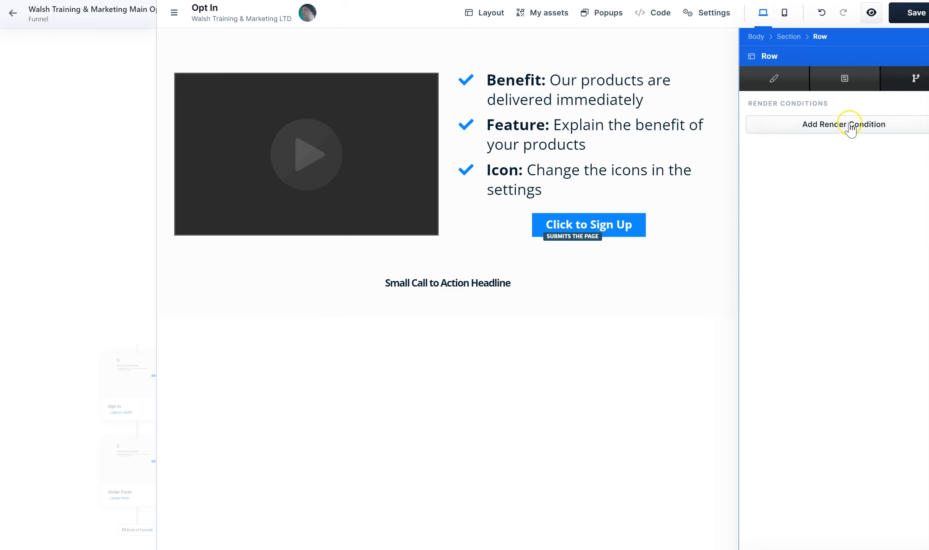
{"action": "left_click", "coordinate": [781, 81]}
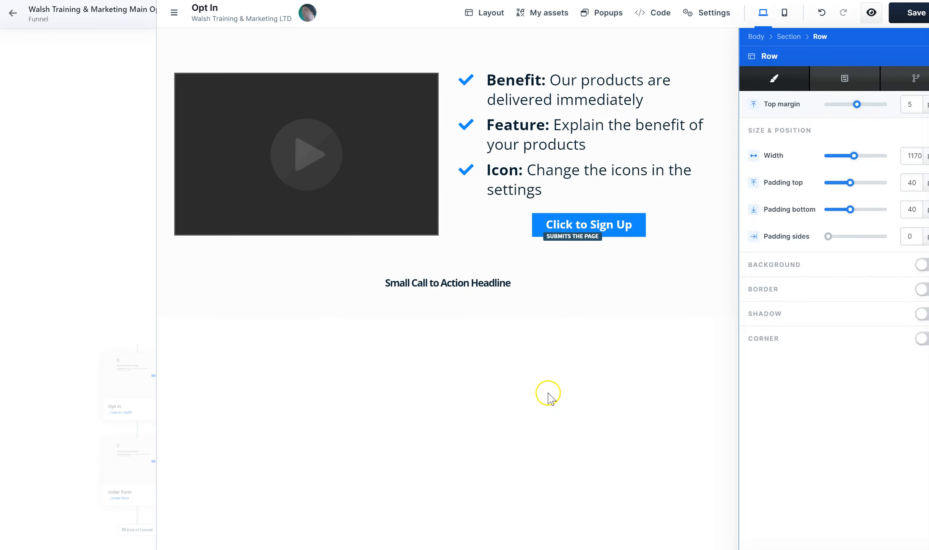
{"action": "left_click", "coordinate": [548, 397]}
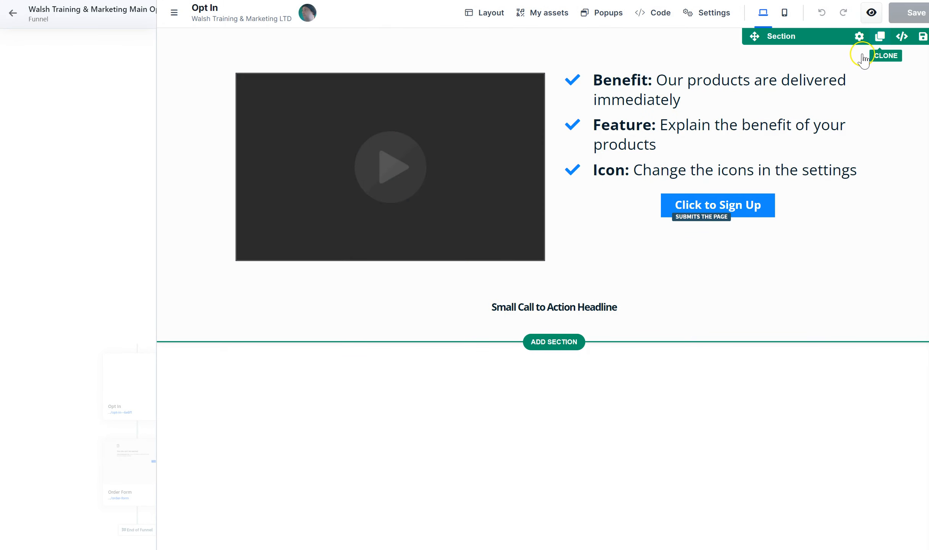
Set the section's top margin to 30 px, its top and bottom padding to 34 px and its side padding to 0
{"action": "left_click", "coordinate": [859, 37]}
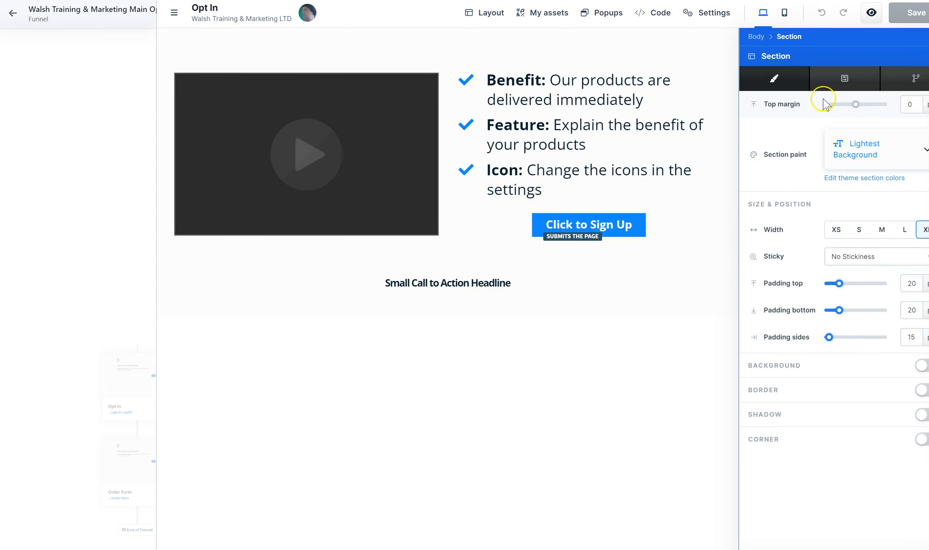
{"action": "left_click", "coordinate": [911, 104]}
{"action": "type", "text": "30"}
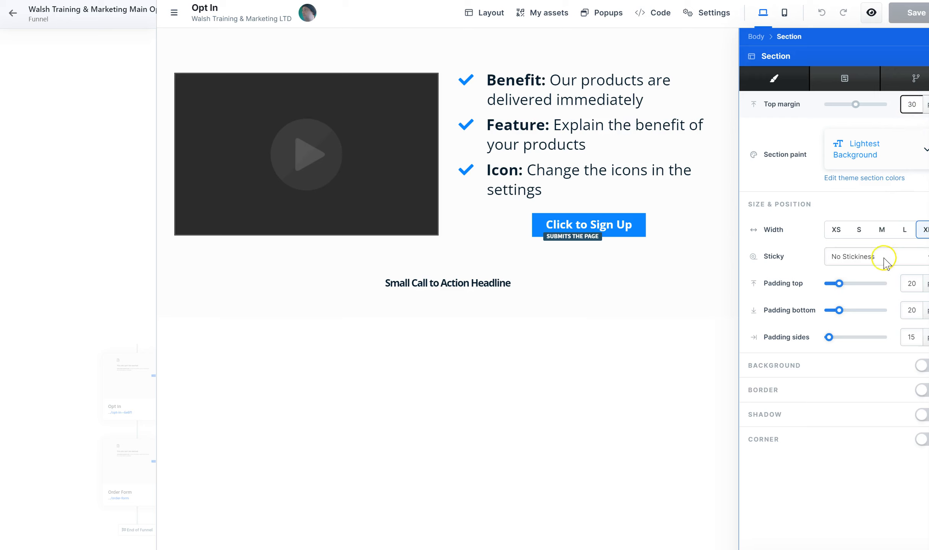
{"action": "left_click_drag", "start_coordinate": [839, 283], "coordinate": [847, 286]}
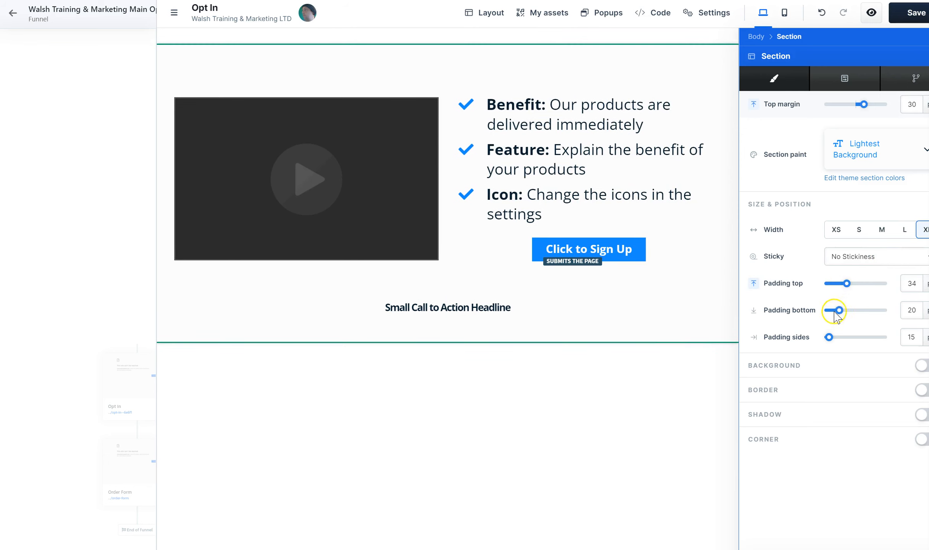
{"action": "left_click_drag", "start_coordinate": [841, 311], "coordinate": [768, 338]}
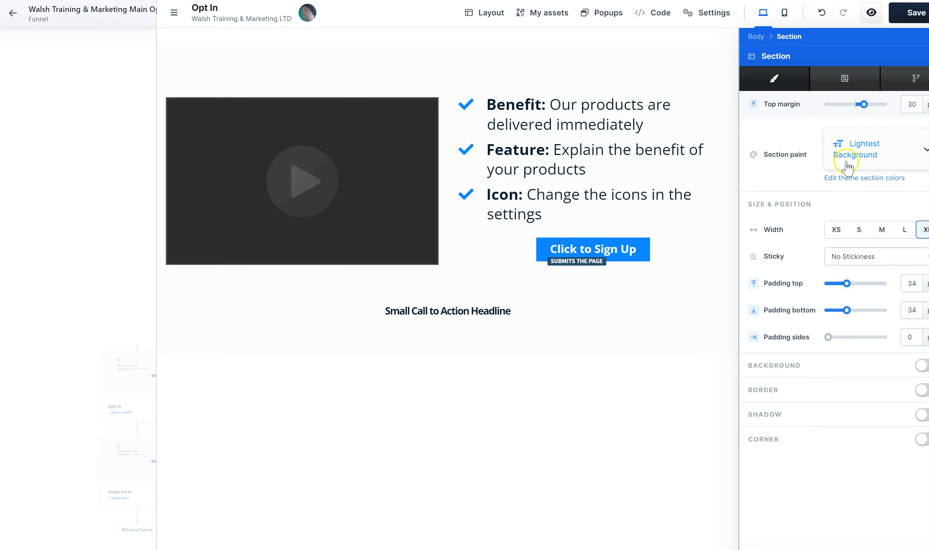
Change the section paint to Colored Background
{"action": "left_click", "coordinate": [863, 152]}
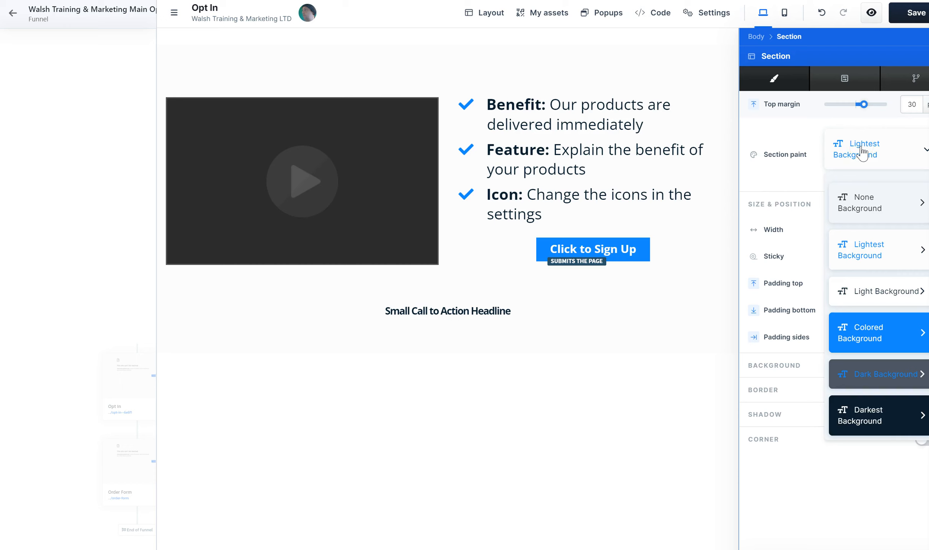
{"action": "left_click", "coordinate": [872, 368]}
{"action": "left_click", "coordinate": [883, 327]}
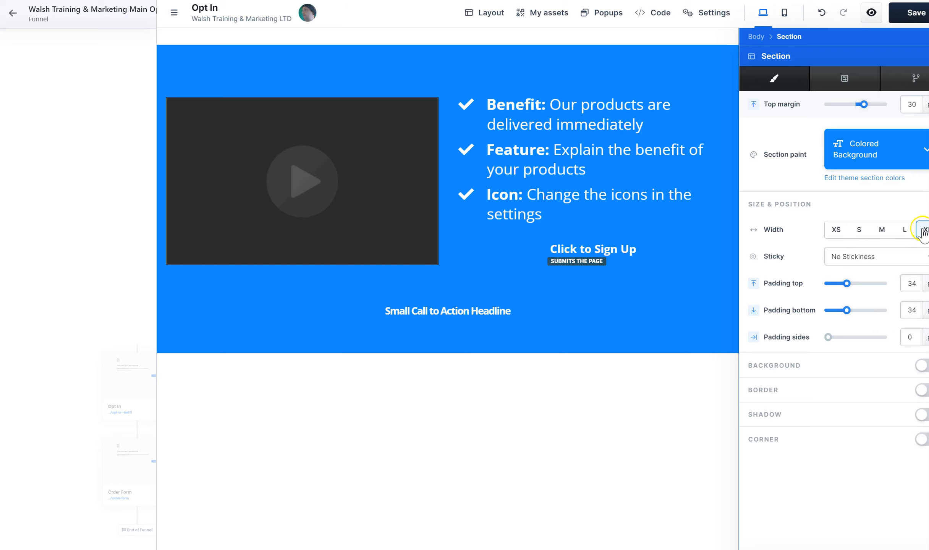
{"action": "left_click", "coordinate": [608, 462]}
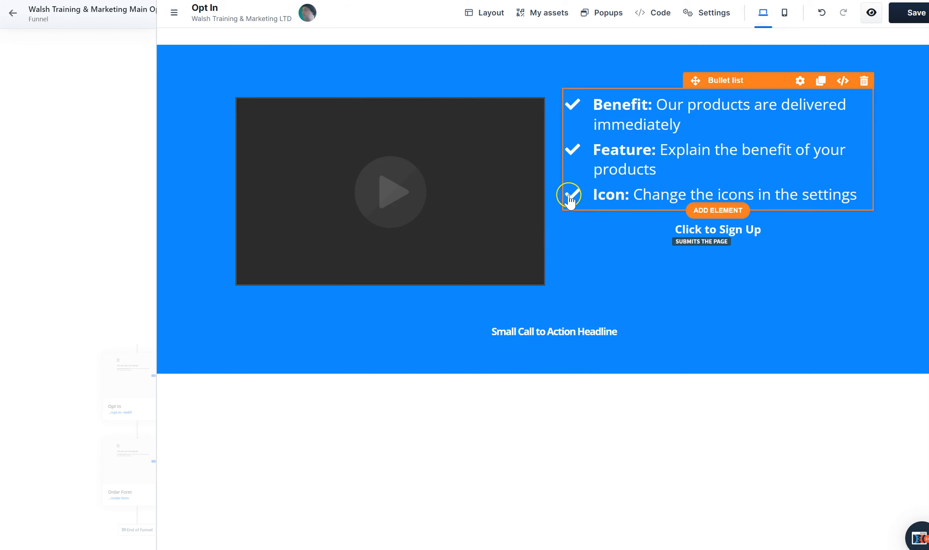
Widen the video column to about two thirds of the row and set the bullet list's icon font size to 10 px
{"action": "left_click_drag", "start_coordinate": [555, 187], "coordinate": [659, 185]}
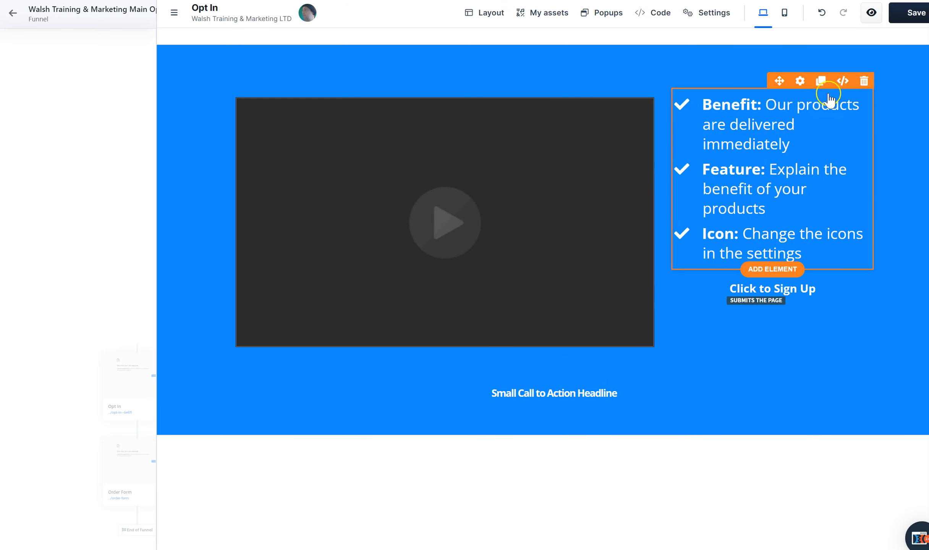
{"action": "left_click", "coordinate": [800, 81]}
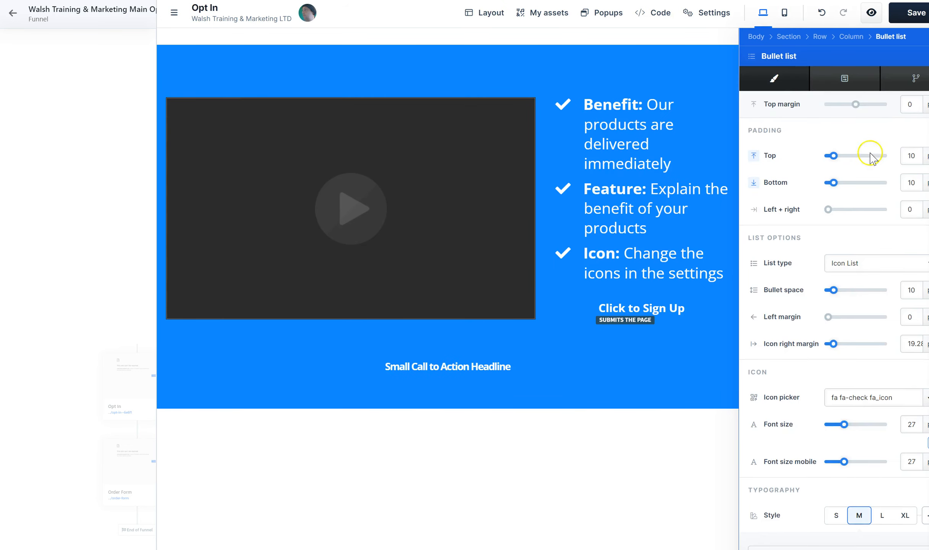
{"action": "right_click", "coordinate": [842, 423]}
{"action": "left_click", "coordinate": [843, 424]}
{"action": "left_click_drag", "start_coordinate": [843, 424], "coordinate": [831, 425]}
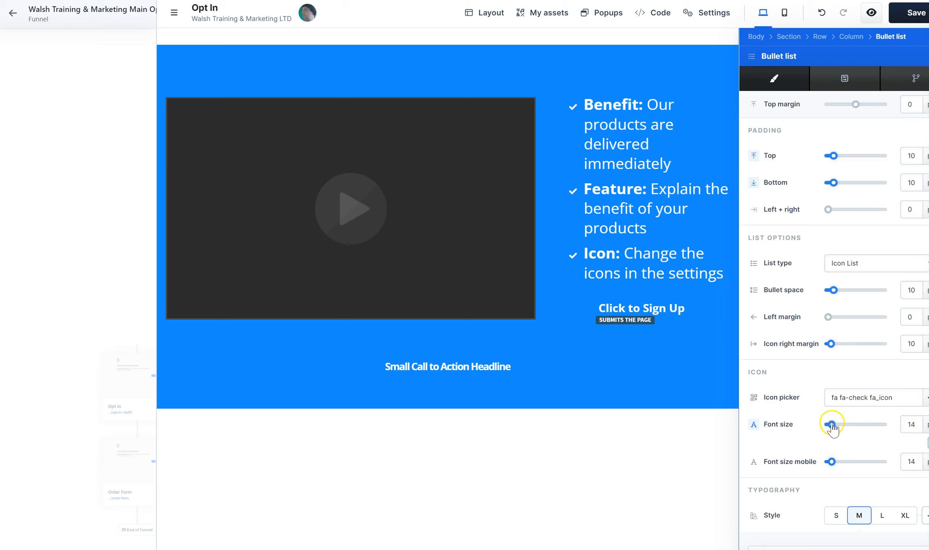
{"action": "left_click", "coordinate": [647, 187]}
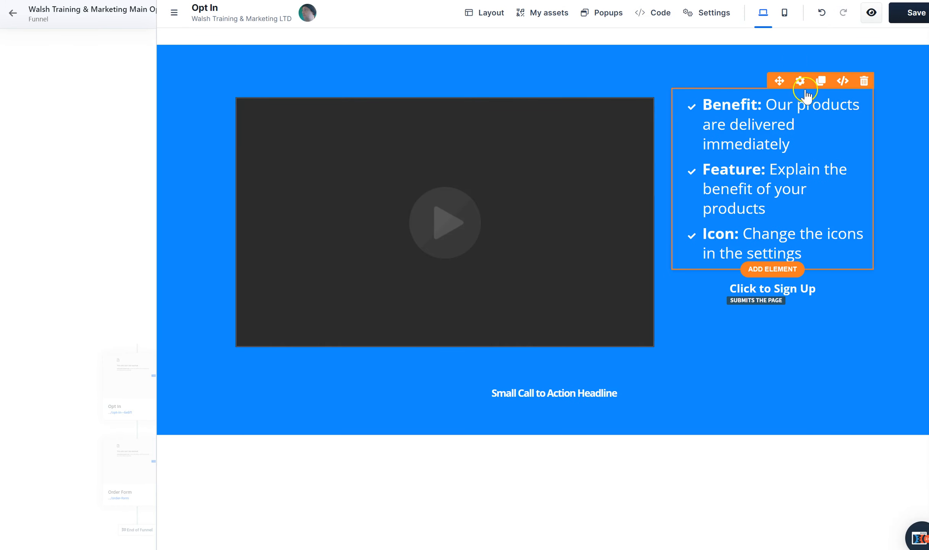
{"action": "left_click", "coordinate": [802, 80]}
{"action": "left_click_drag", "start_coordinate": [834, 429], "coordinate": [829, 429]}
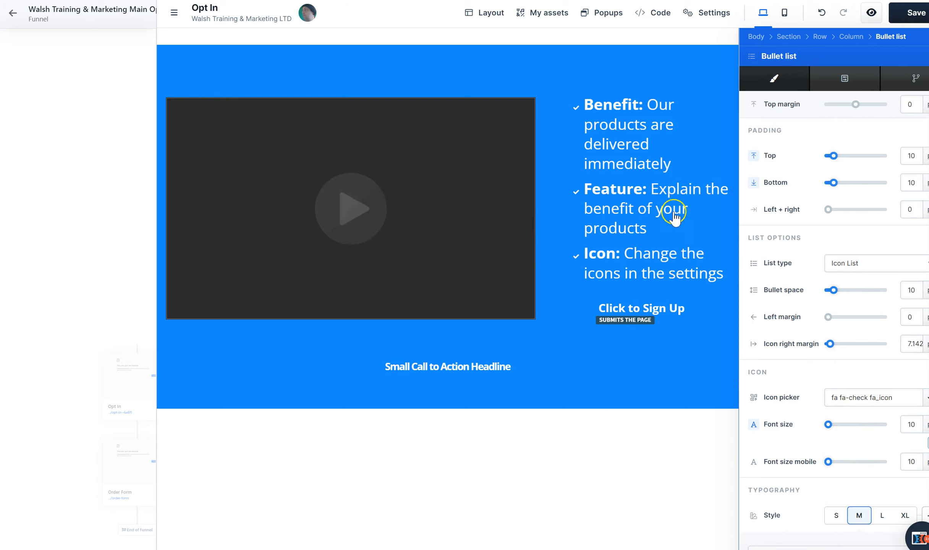
{"action": "left_click", "coordinate": [674, 216]}
{"action": "left_click", "coordinate": [788, 213]}
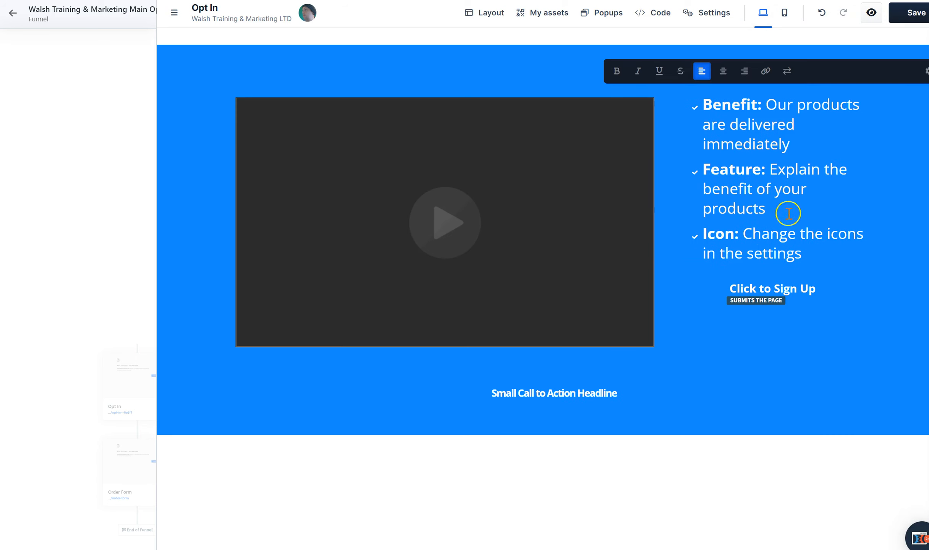
Try several button templates on the Click to Sign Up button, ending with the Modern Button template
{"action": "left_click", "coordinate": [795, 295]}
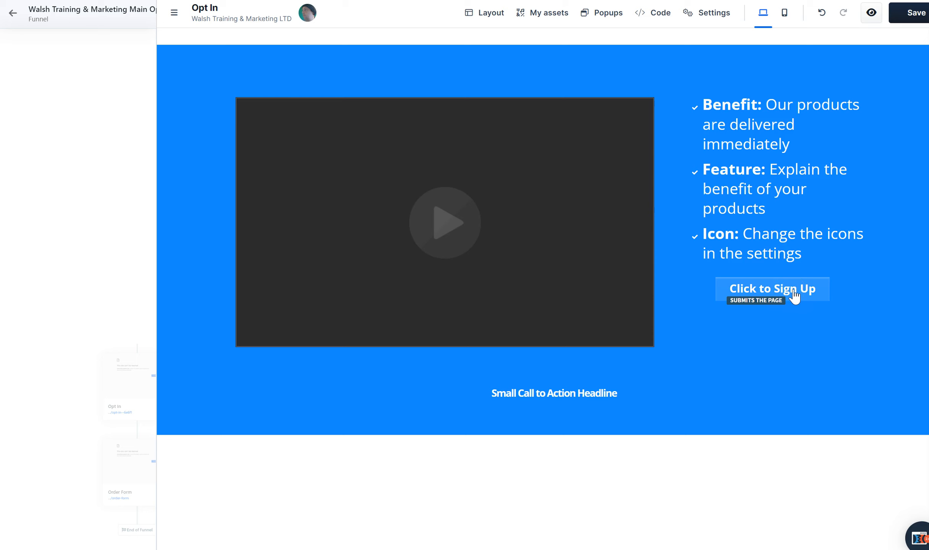
{"action": "left_click", "coordinate": [804, 282]}
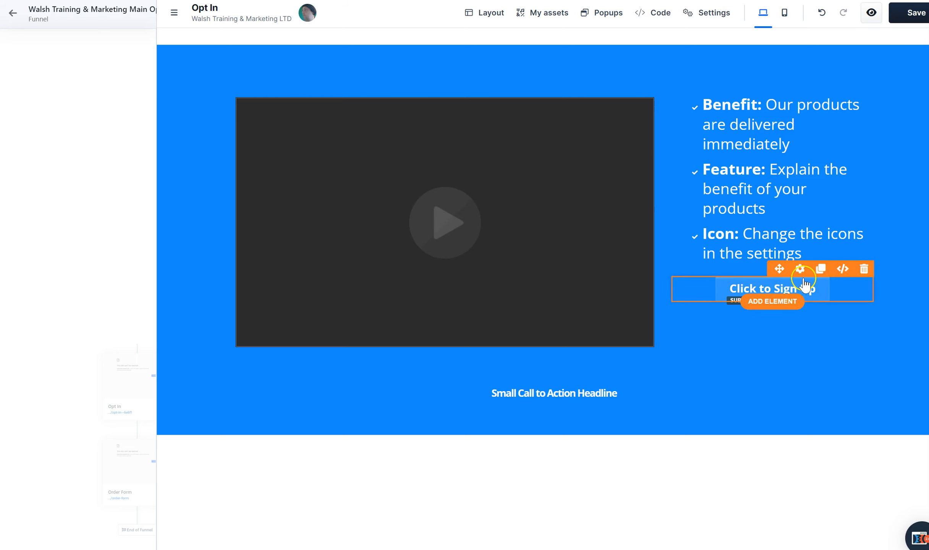
{"action": "left_click", "coordinate": [801, 272]}
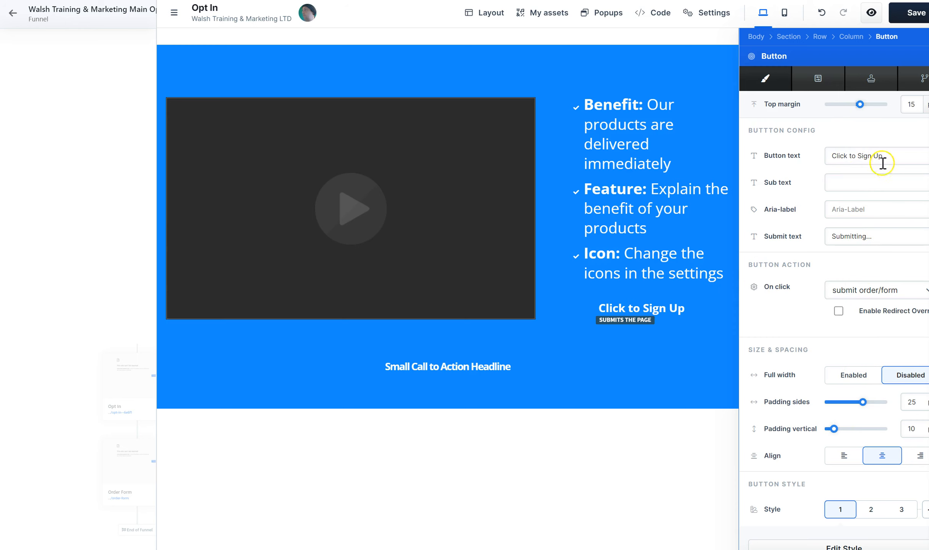
{"action": "left_click", "coordinate": [822, 77]}
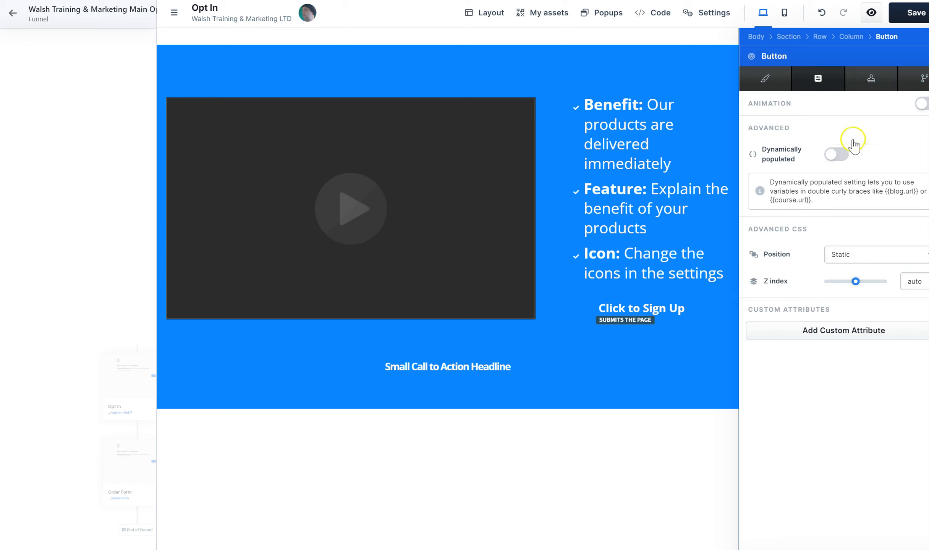
{"action": "left_click", "coordinate": [874, 81]}
{"action": "left_click", "coordinate": [775, 89]}
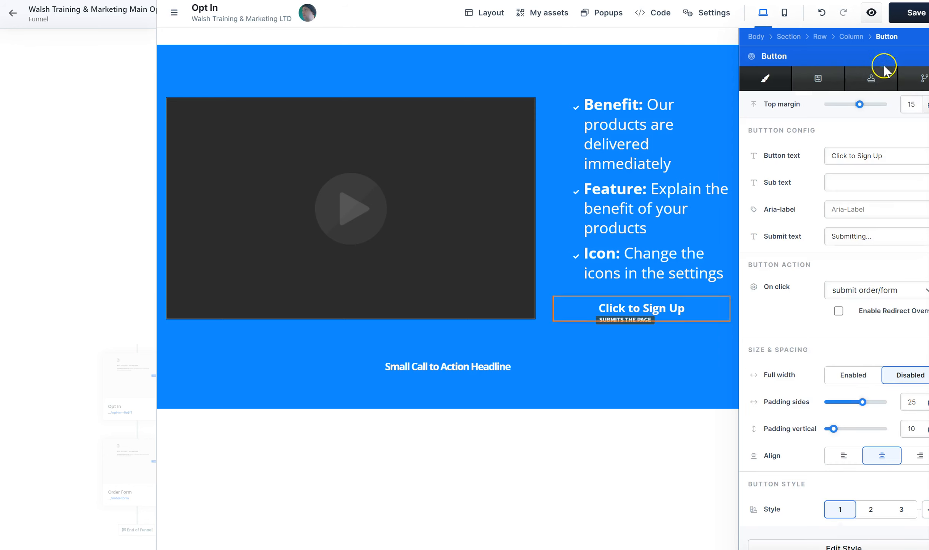
{"action": "left_click", "coordinate": [876, 79]}
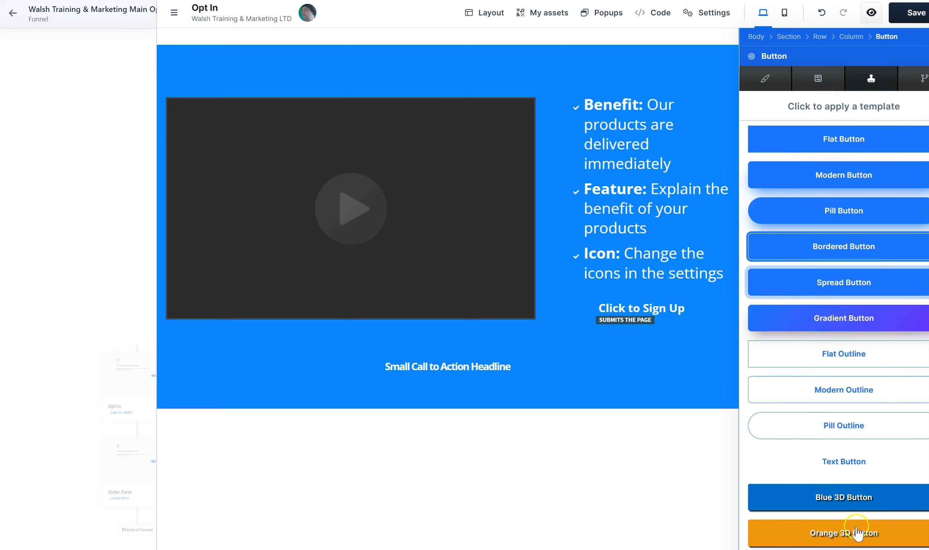
{"action": "left_click", "coordinate": [841, 324]}
{"action": "left_click", "coordinate": [830, 284]}
{"action": "left_click", "coordinate": [833, 391]}
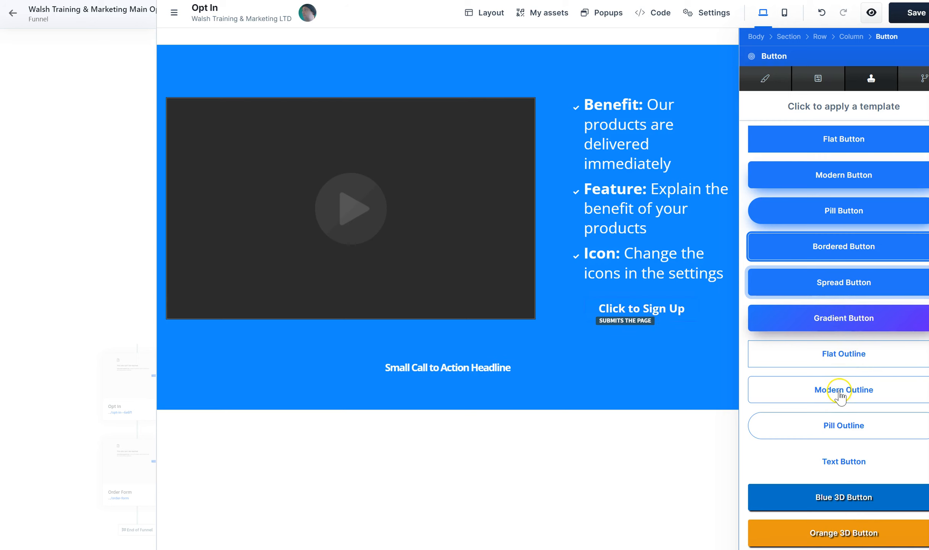
{"action": "left_click", "coordinate": [829, 184]}
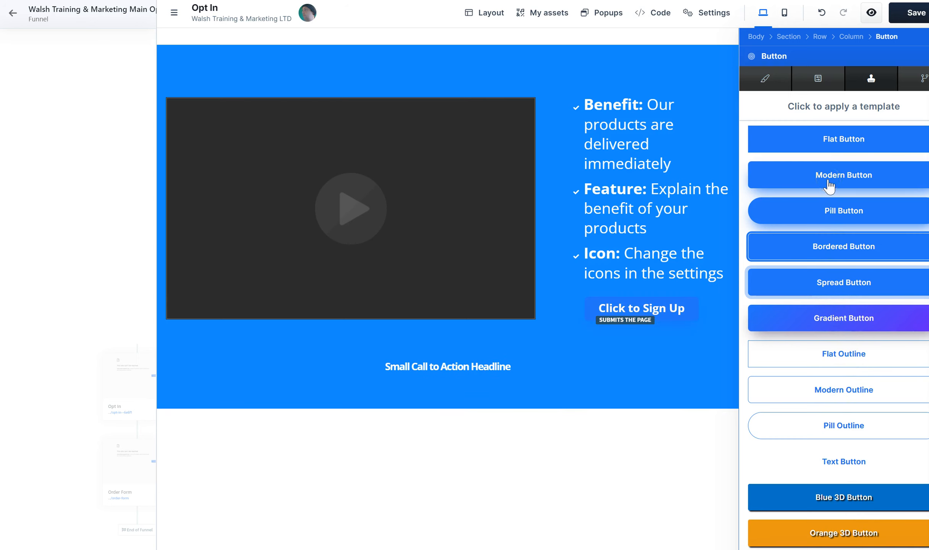
Try button styles 3 and 2 on the Click to Sign Up button
{"action": "left_click", "coordinate": [766, 81]}
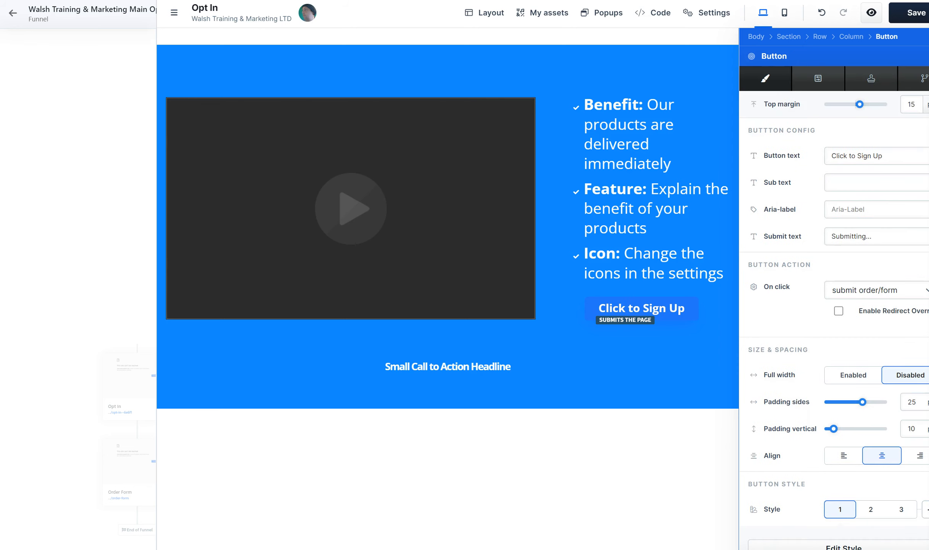
{"action": "scroll", "coordinate": [835, 320], "scroll_direction": "down", "scroll_amount": 2}
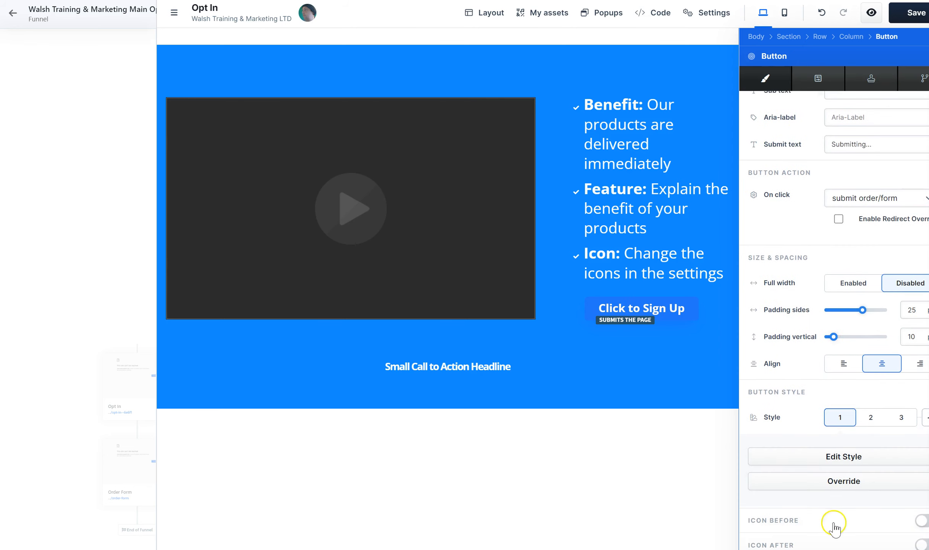
{"action": "right_click", "coordinate": [892, 425]}
{"action": "left_click", "coordinate": [871, 419]}
{"action": "left_click", "coordinate": [901, 419]}
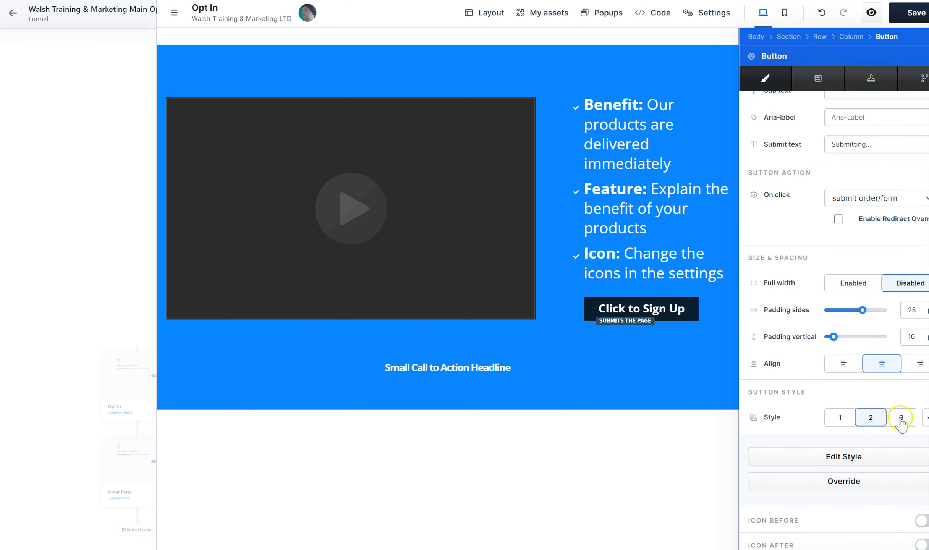
{"action": "right_click", "coordinate": [870, 420]}
{"action": "left_click", "coordinate": [874, 425]}
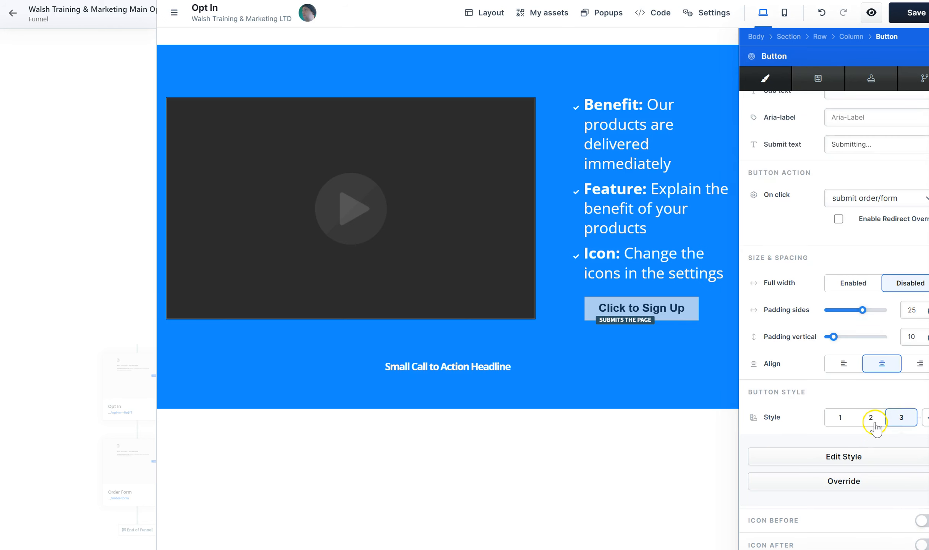
{"action": "left_click", "coordinate": [874, 423]}
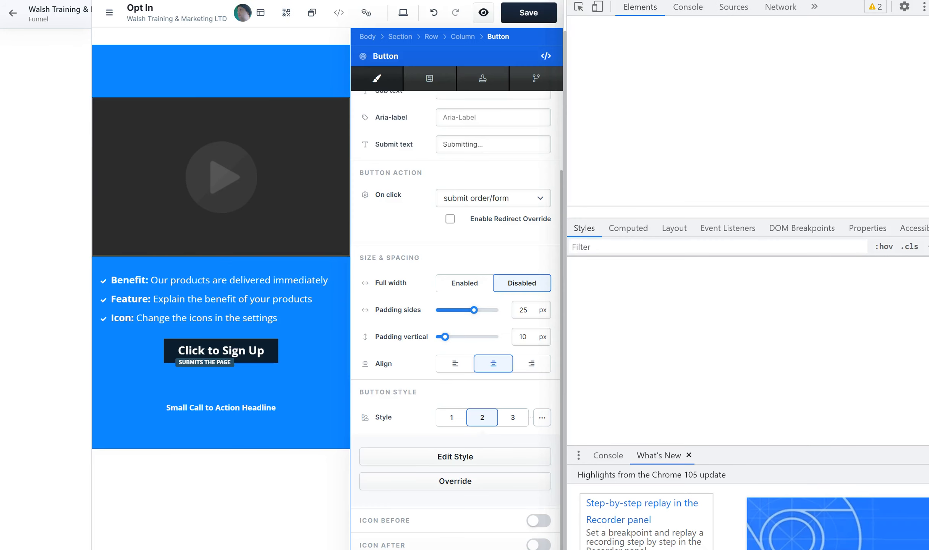
{"action": "key", "text": "F12"}
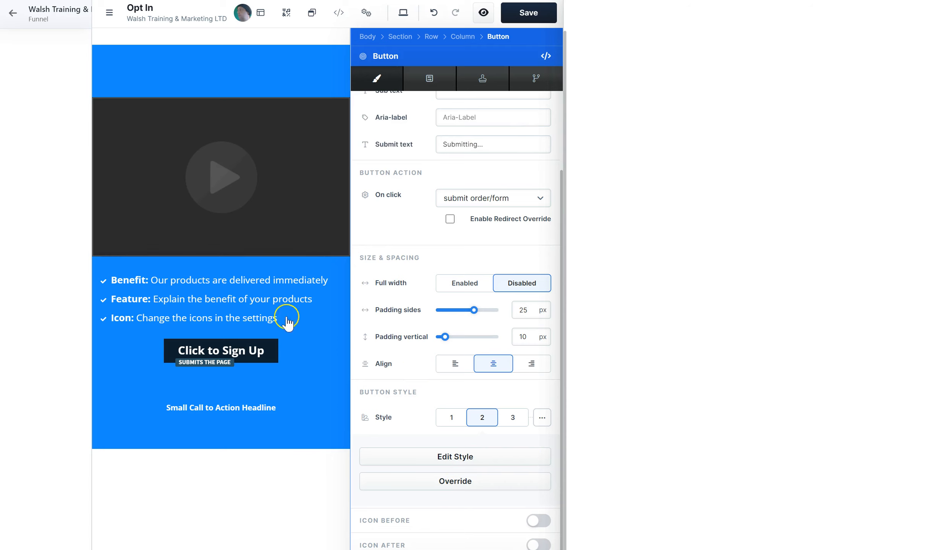
{"action": "left_click", "coordinate": [453, 456]}
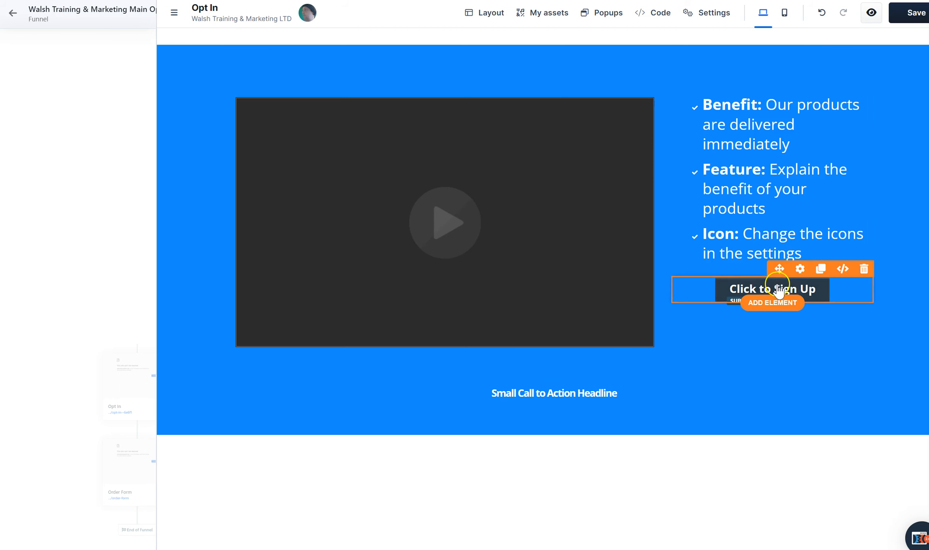
Apply button style 3 to the Click to Sign Up button and open that style for editing
{"action": "left_click", "coordinate": [799, 269]}
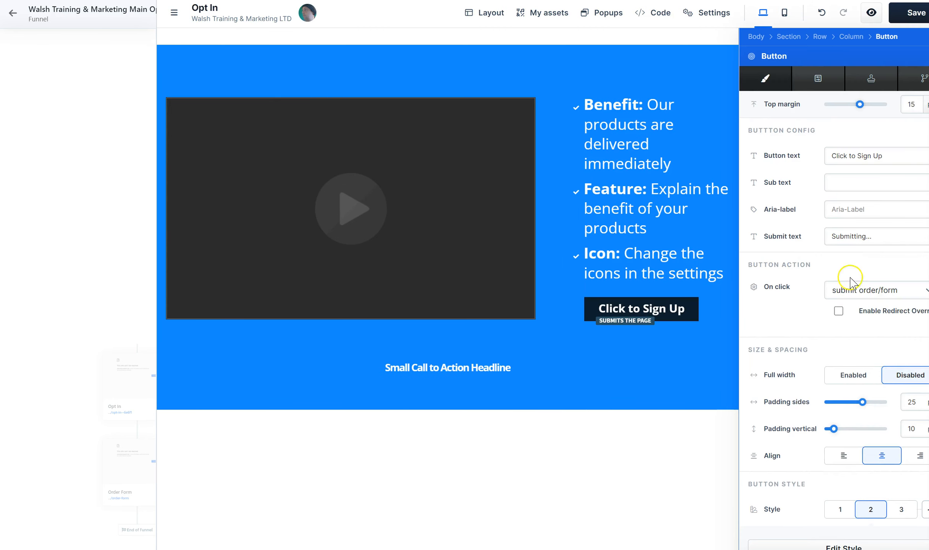
{"action": "left_click", "coordinate": [904, 510]}
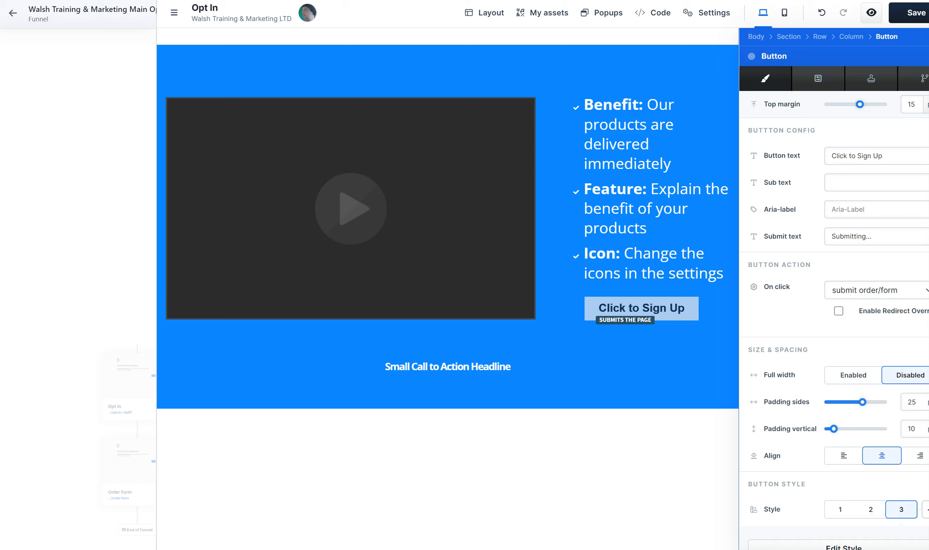
{"action": "left_click", "coordinate": [857, 546]}
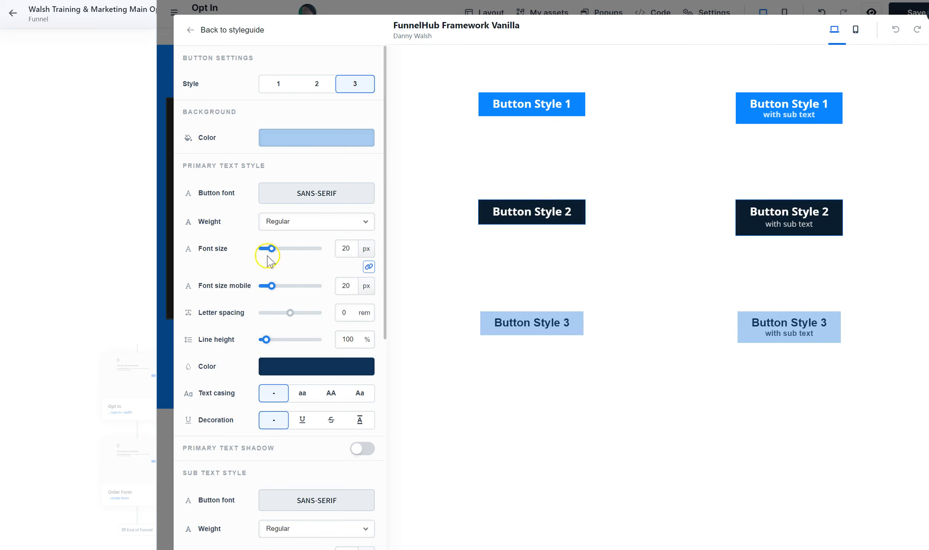
Set the primary font size of button style 3 to 34 px, enlarge style 2's, set style 1's to 46 px, and update the style guide
{"action": "left_click_drag", "start_coordinate": [274, 252], "coordinate": [285, 256]}
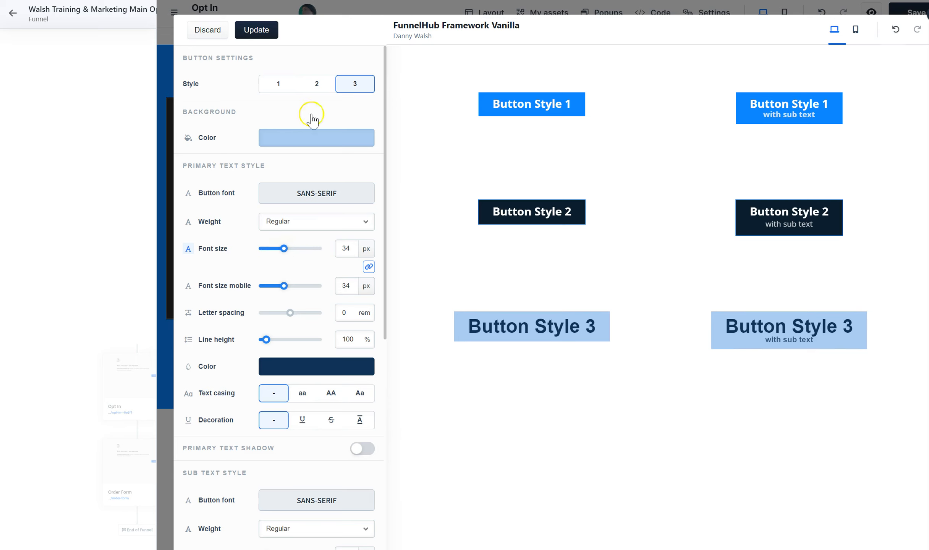
{"action": "left_click", "coordinate": [316, 84]}
{"action": "left_click_drag", "start_coordinate": [270, 248], "coordinate": [296, 254]}
{"action": "left_click", "coordinate": [278, 83]}
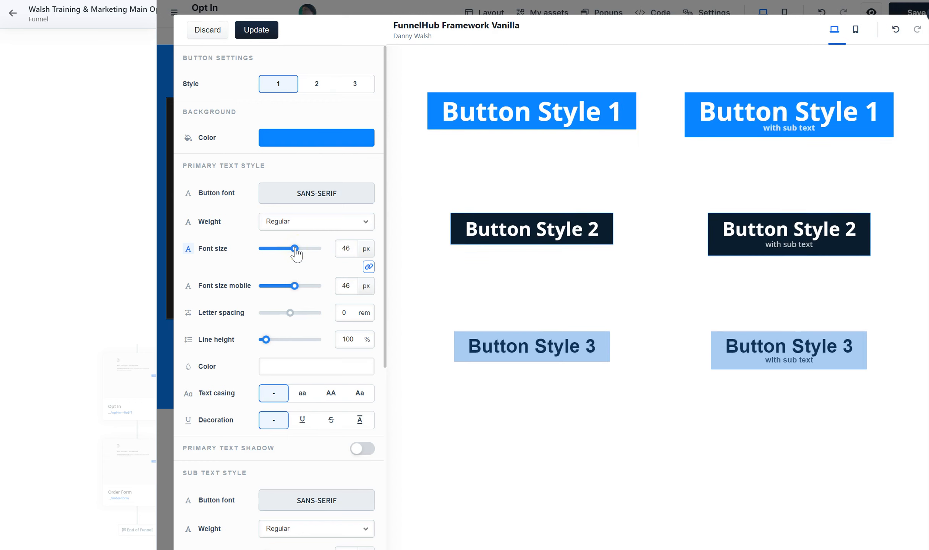
{"action": "left_click", "coordinate": [272, 31]}
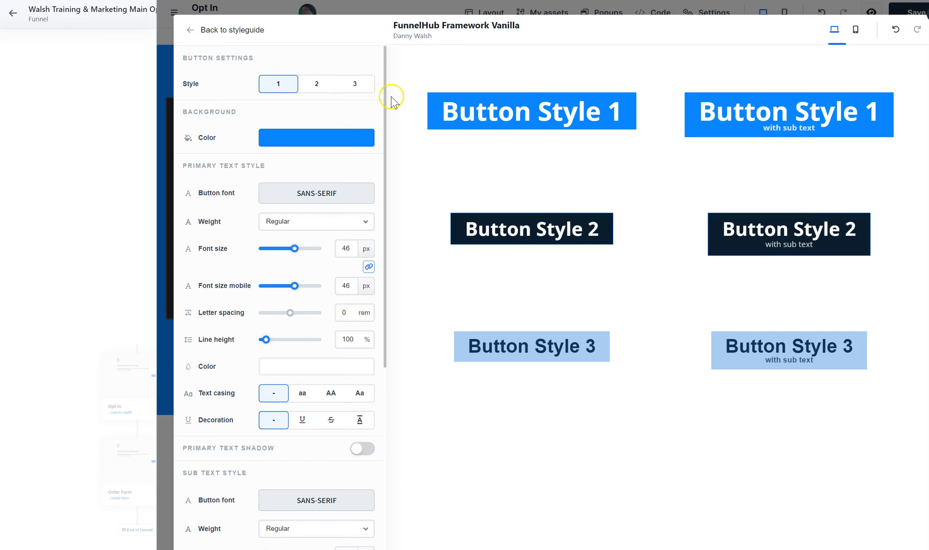
{"action": "left_click", "coordinate": [225, 30]}
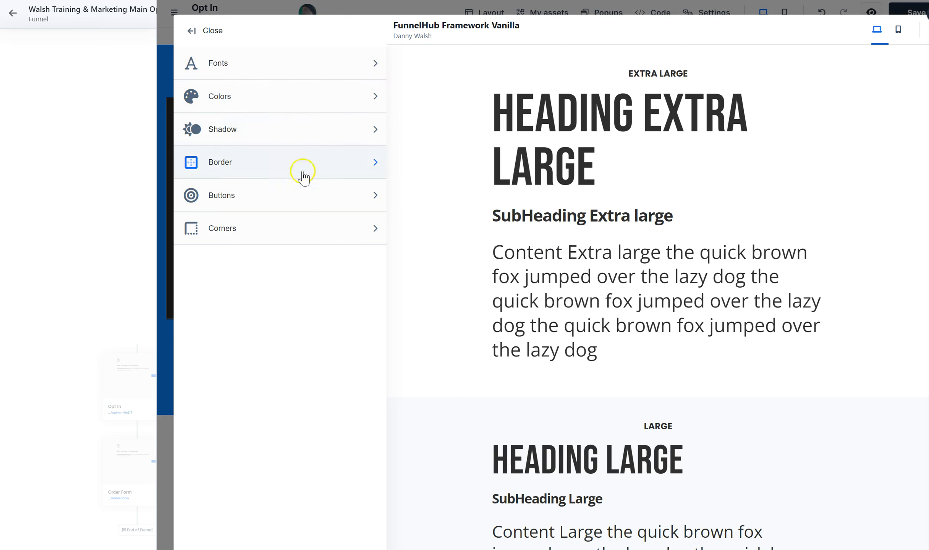
{"action": "left_click", "coordinate": [195, 32]}
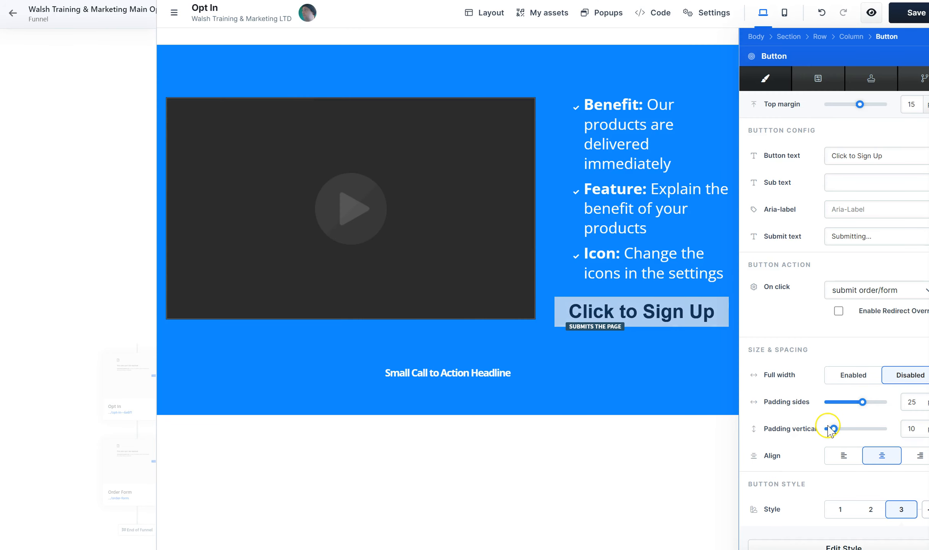
Set the Click to Sign Up button's vertical padding to 31 and its on-click action to open the pop-up
{"action": "left_click_drag", "start_coordinate": [836, 431], "coordinate": [846, 431]}
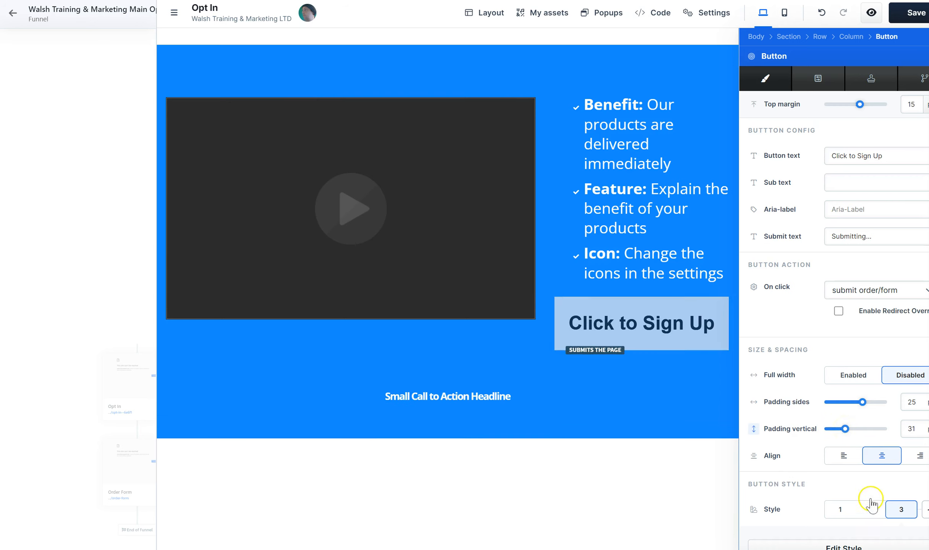
{"action": "left_click", "coordinate": [893, 294]}
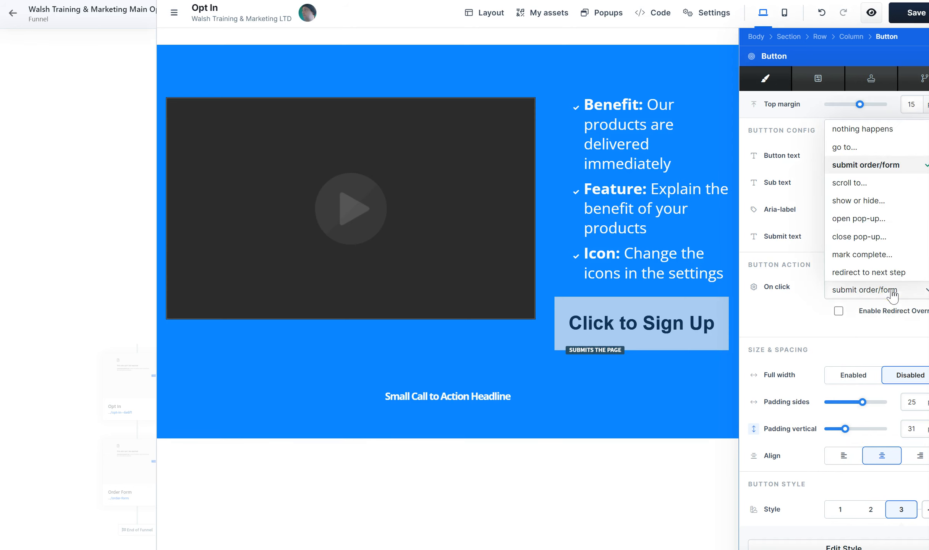
{"action": "left_click", "coordinate": [869, 223]}
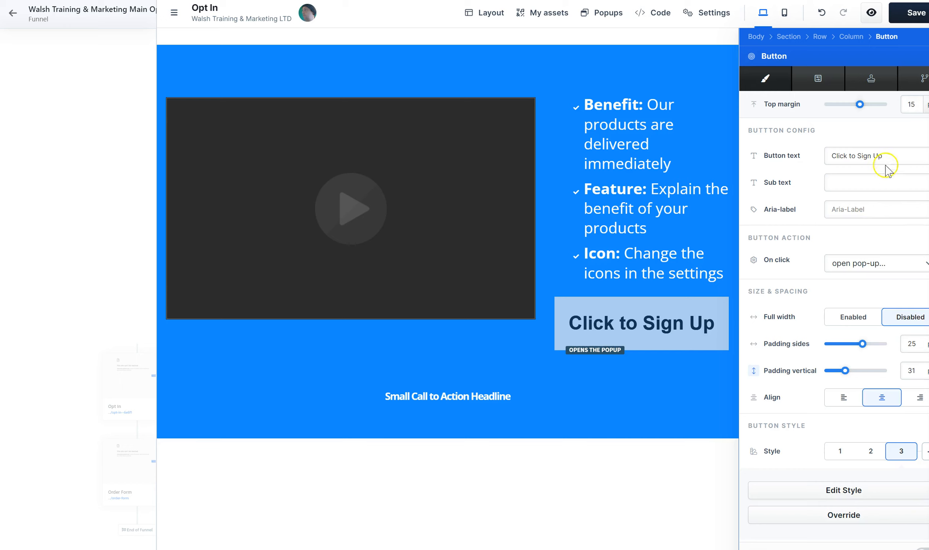
Change the sign-up button's text to "YES! Let Me In"
{"action": "left_click_drag", "start_coordinate": [886, 155], "coordinate": [829, 154]}
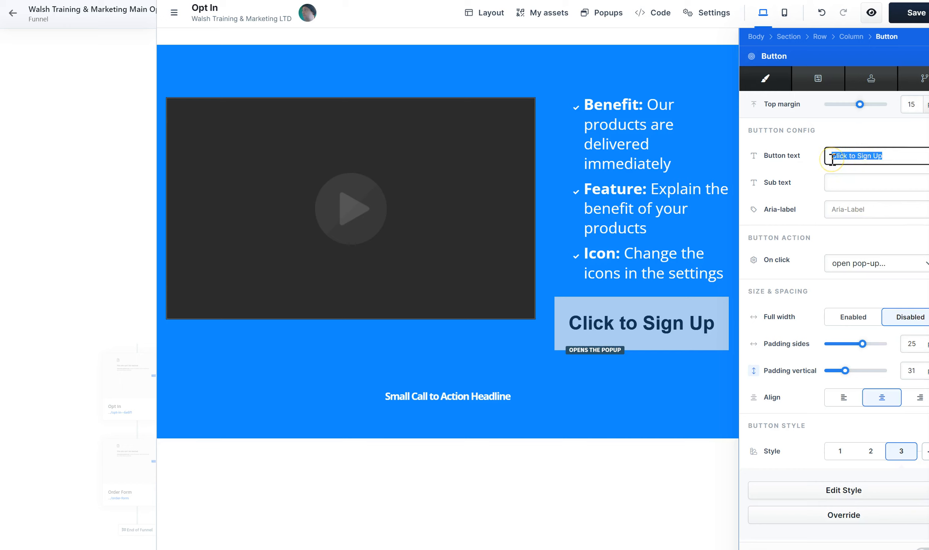
{"action": "type", "text": "TE"}
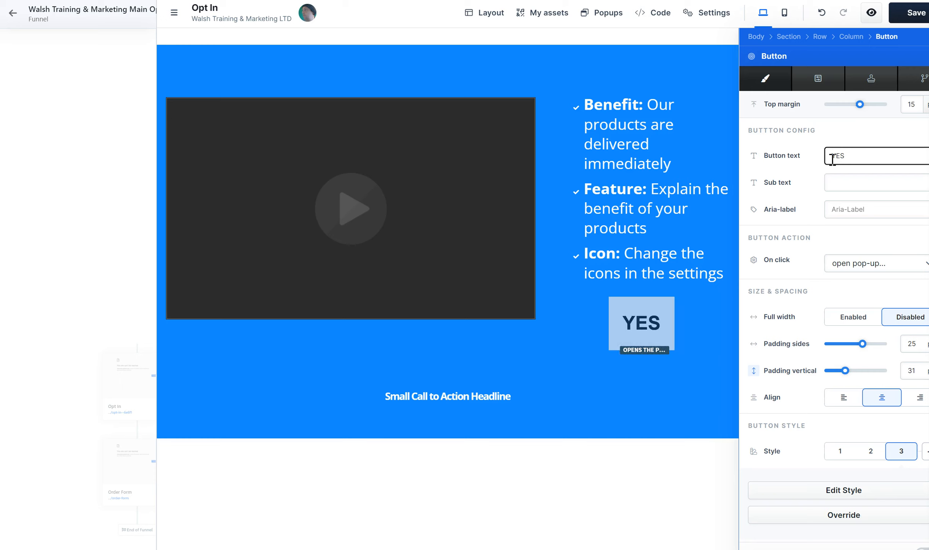
{"action": "type", "text": "S! Let Me "}
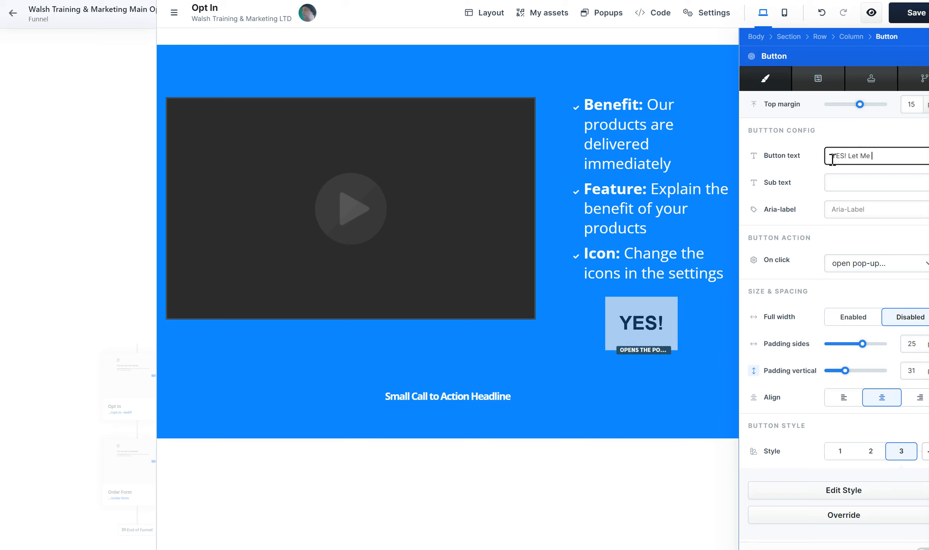
{"action": "type", "text": "It"}
{"action": "type", "text": "n"}
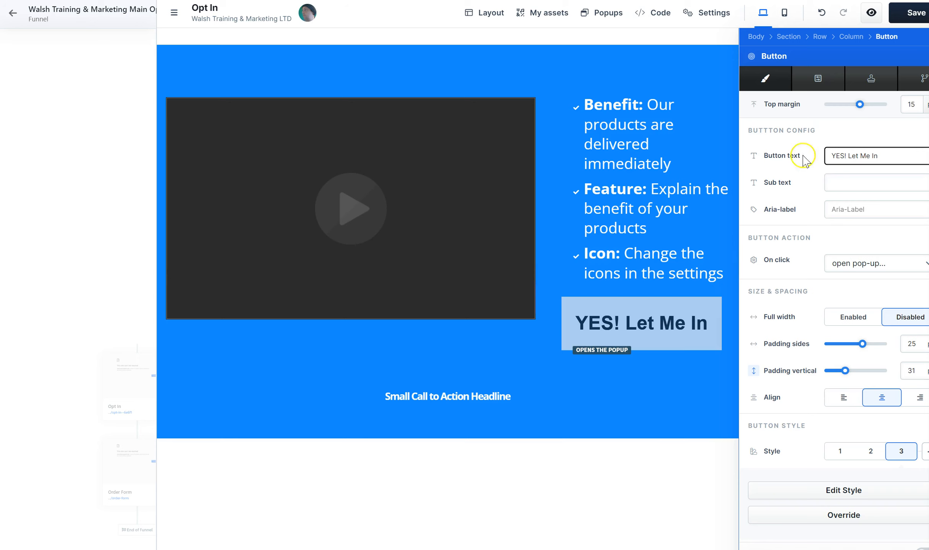
Try button styles 2 and 1 on the YES! Let Me In button, ending with style 2
{"action": "left_click", "coordinate": [818, 88]}
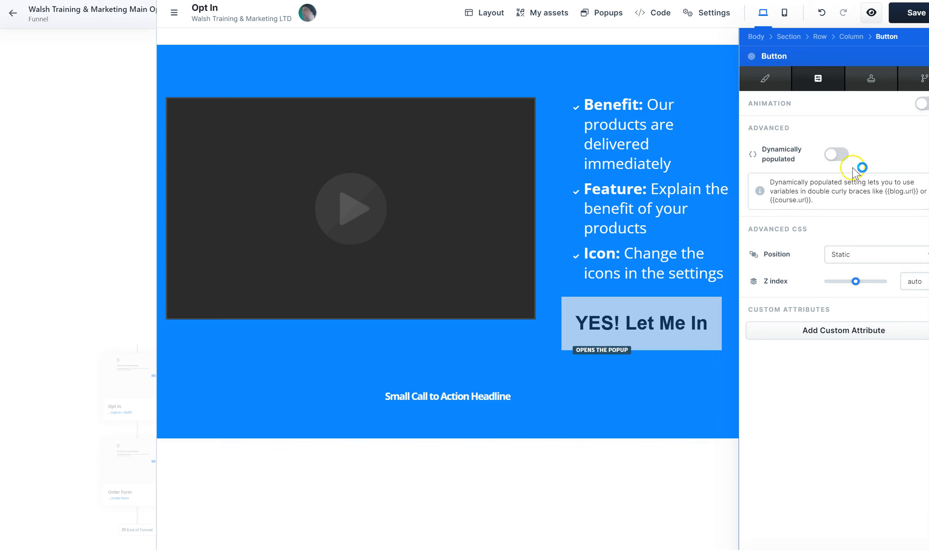
{"action": "left_click", "coordinate": [768, 74]}
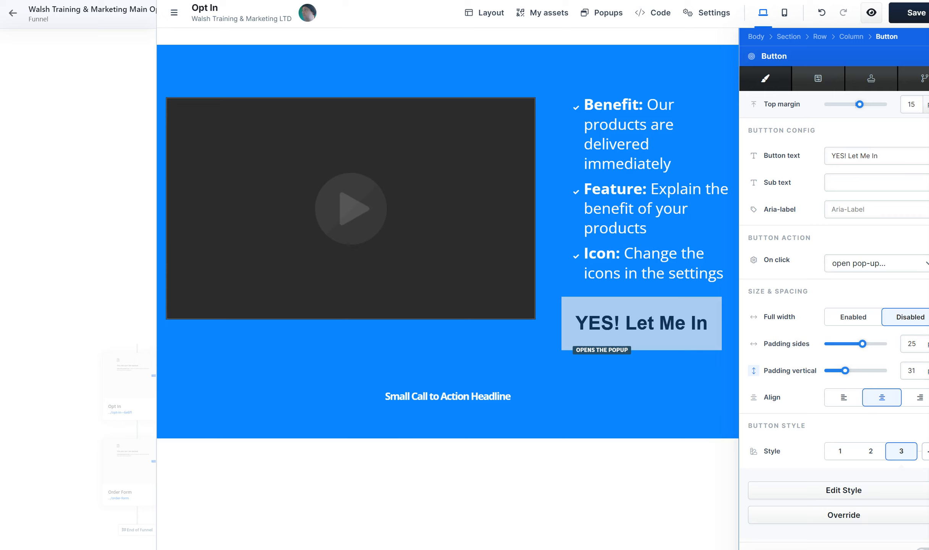
{"action": "left_click", "coordinate": [844, 516]}
{"action": "left_click", "coordinate": [847, 517]}
{"action": "left_click", "coordinate": [869, 451]}
{"action": "left_click", "coordinate": [840, 451]}
{"action": "left_click", "coordinate": [871, 452]}
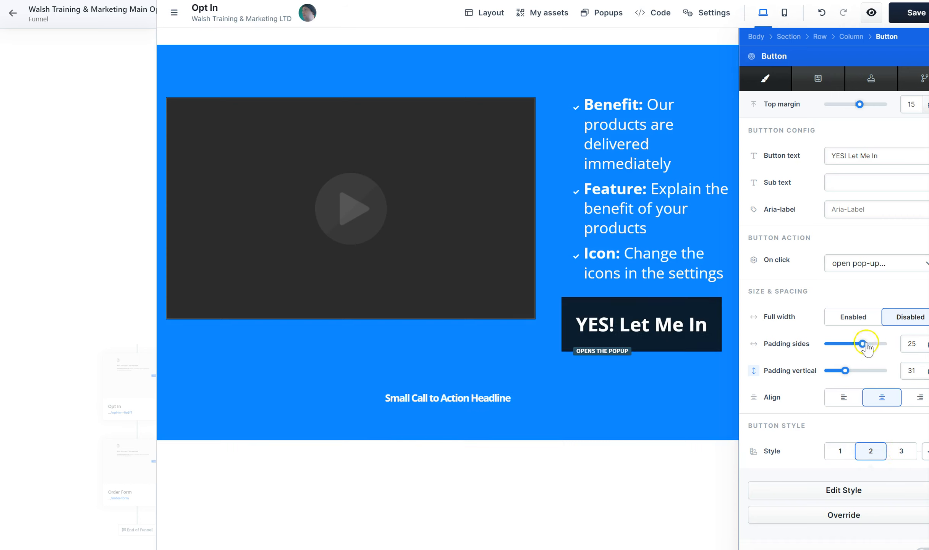
Set the YES! Let Me In button's side padding to 18, enable full width, and close its settings
{"action": "left_click_drag", "start_coordinate": [862, 344], "coordinate": [854, 344]}
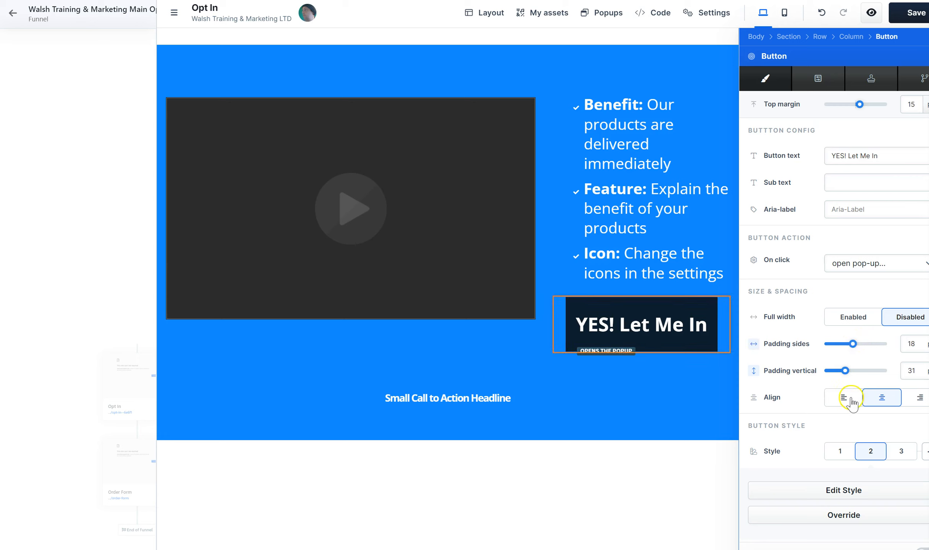
{"action": "left_click", "coordinate": [847, 320]}
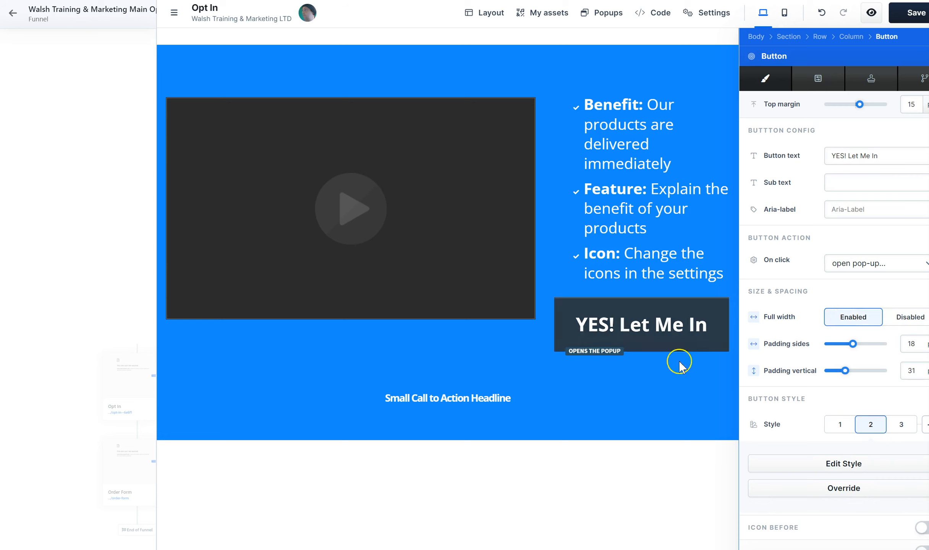
{"action": "left_click", "coordinate": [597, 396]}
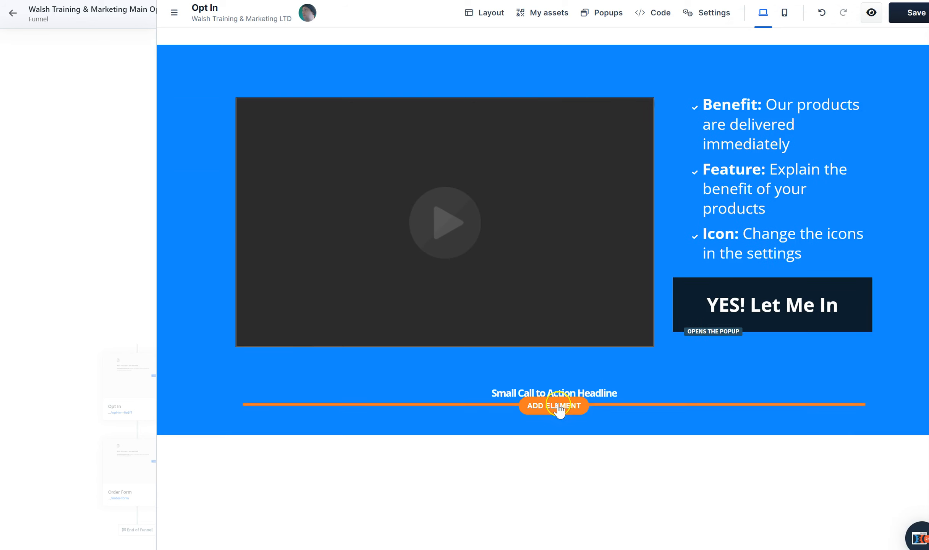
Replace the small call-to-action sub headline below the video with "Copyright Walsh Training & Marketing | All Rights Reserved 2022+"
{"action": "left_click", "coordinate": [598, 392]}
{"action": "key", "text": "ctrl+a"}
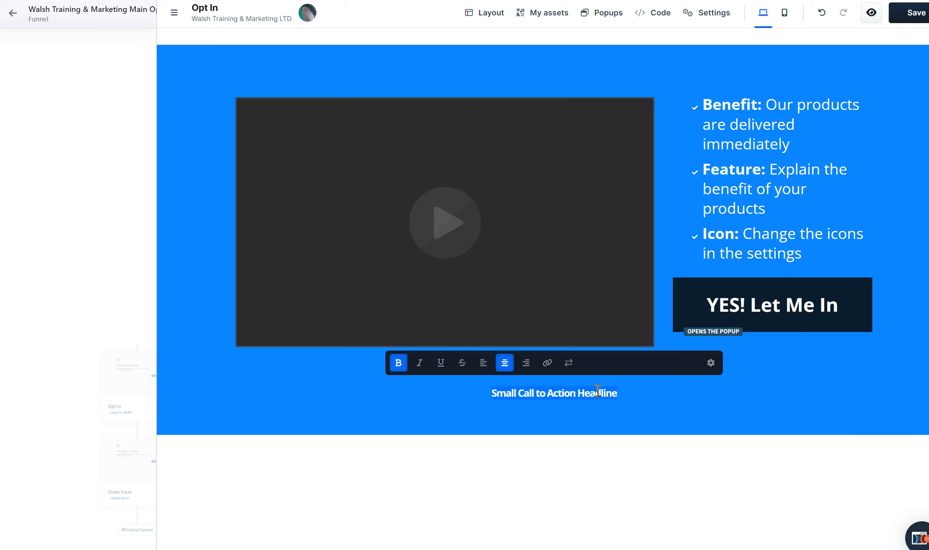
{"action": "type", "text": "Copyrig"}
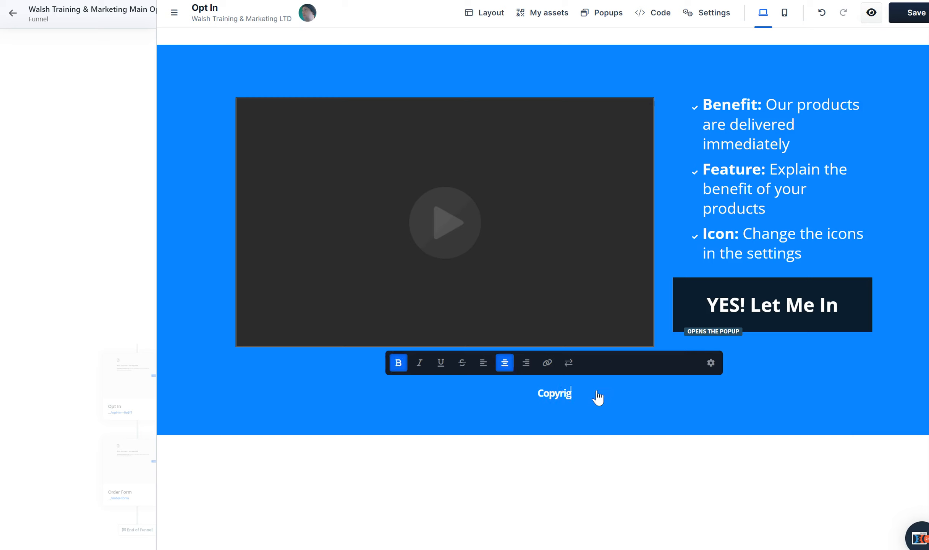
{"action": "type", "text": "ht Walsh"}
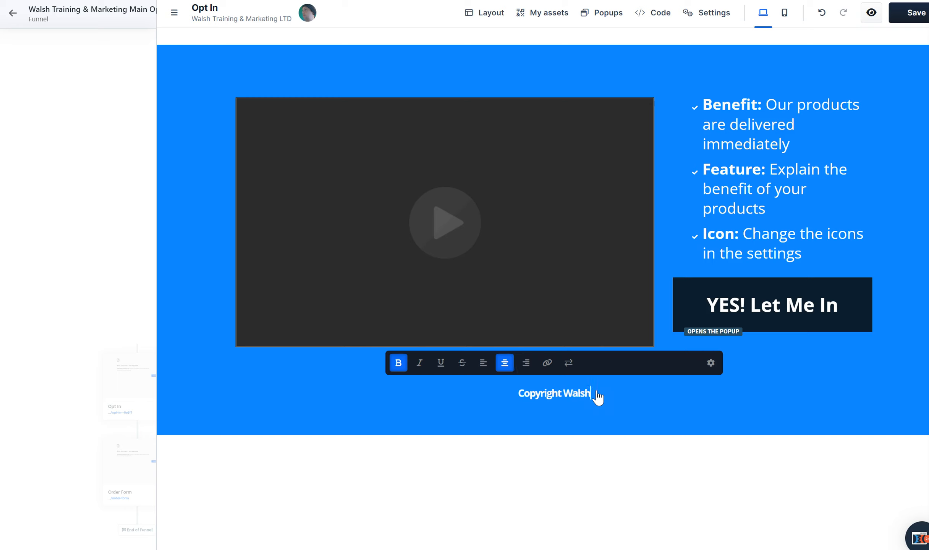
{"action": "type", "text": " Training &"}
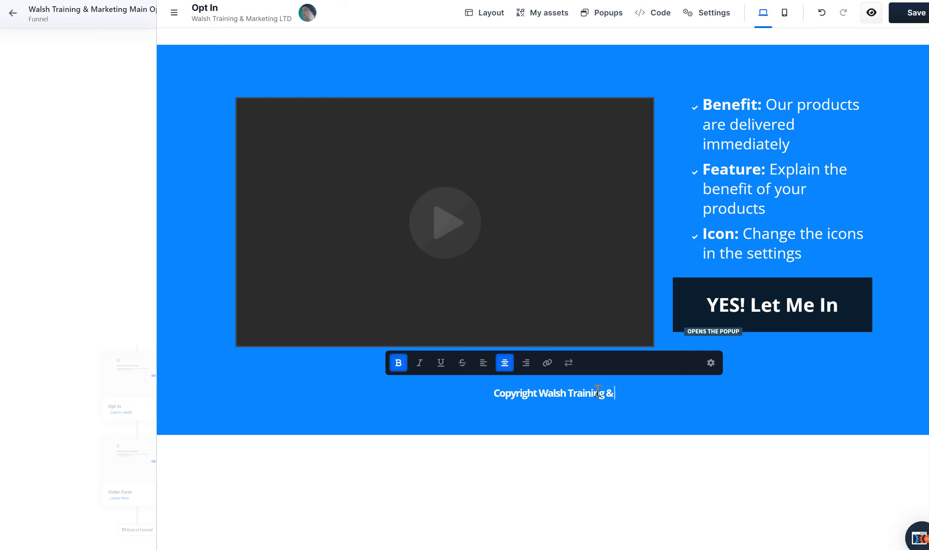
{"action": "type", "text": " Marketoingh"}
{"action": "key", "text": "BackSpace"}
{"action": "key", "text": "BackSpace"}
{"action": "key", "text": "BackSpace"}
{"action": "type", "text": "ng"}
{"action": "key", "text": "BackSpace"}
{"action": "key", "text": "BackSpace"}
{"action": "key", "text": "BackSpace"}
{"action": "key", "text": "BackSpace"}
{"action": "key", "text": "BackSpace"}
{"action": "type", "text": "ing"}
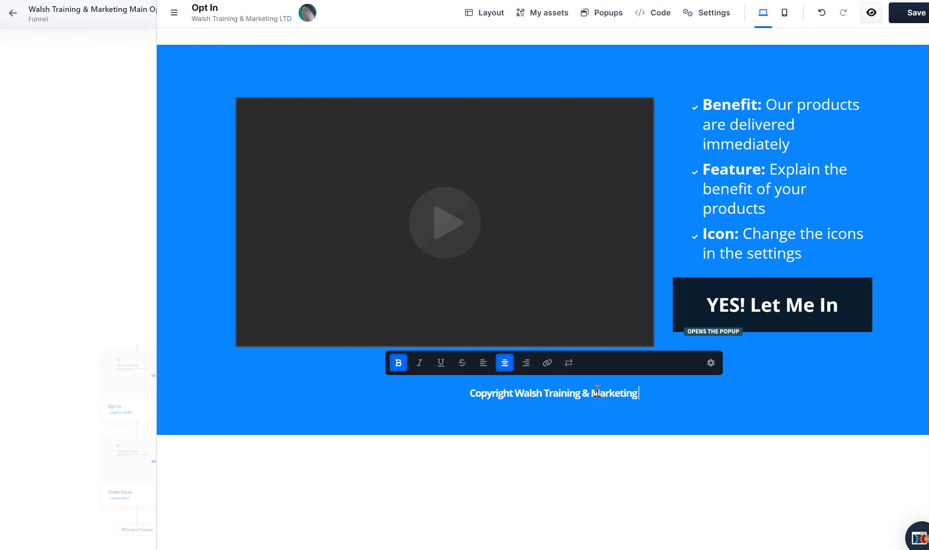
{"action": "type", "text": " | "}
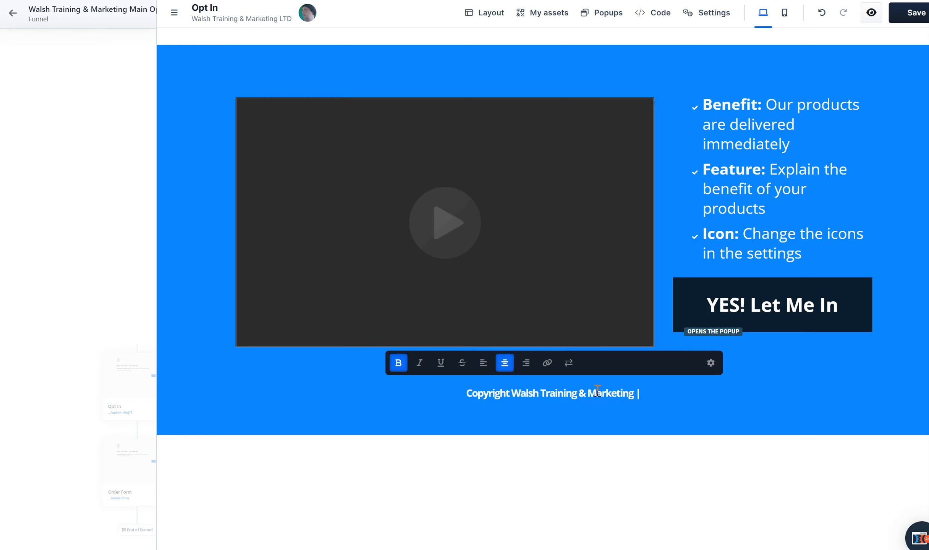
{"action": "type", "text": "All"}
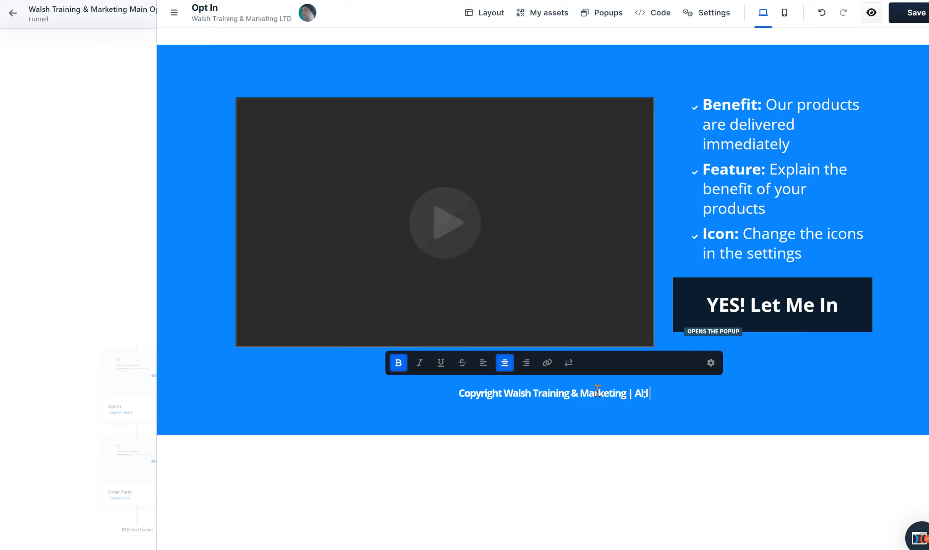
{"action": "type", "text": " Rights"}
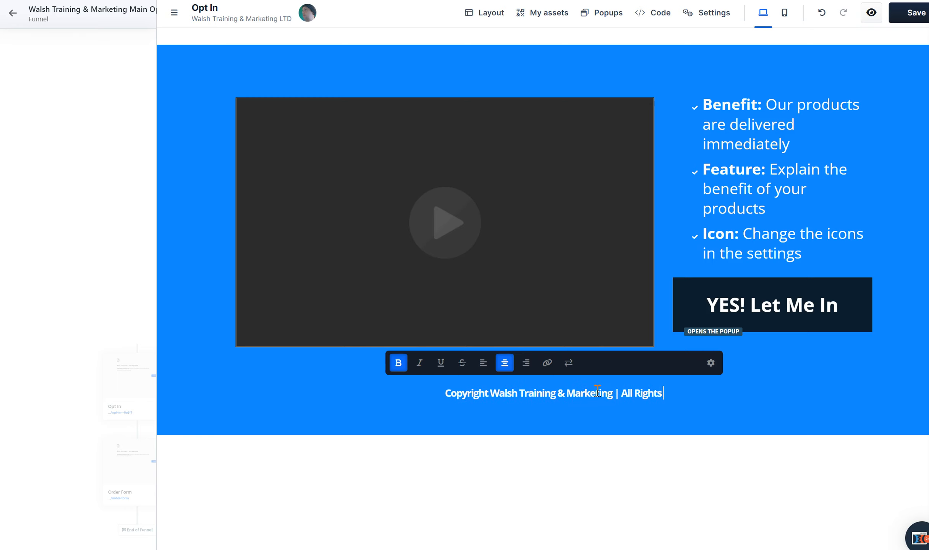
{"action": "type", "text": " Reserve"}
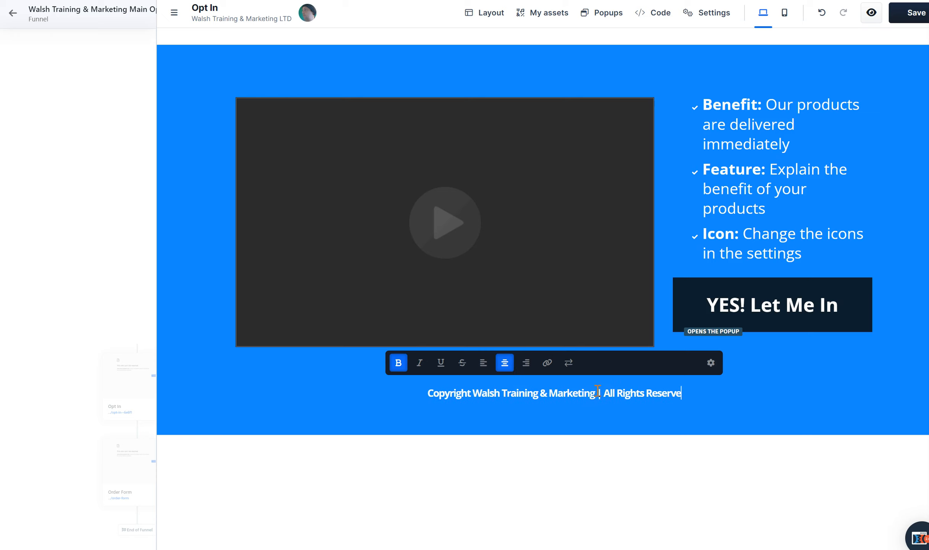
{"action": "type", "text": "d 2022+"}
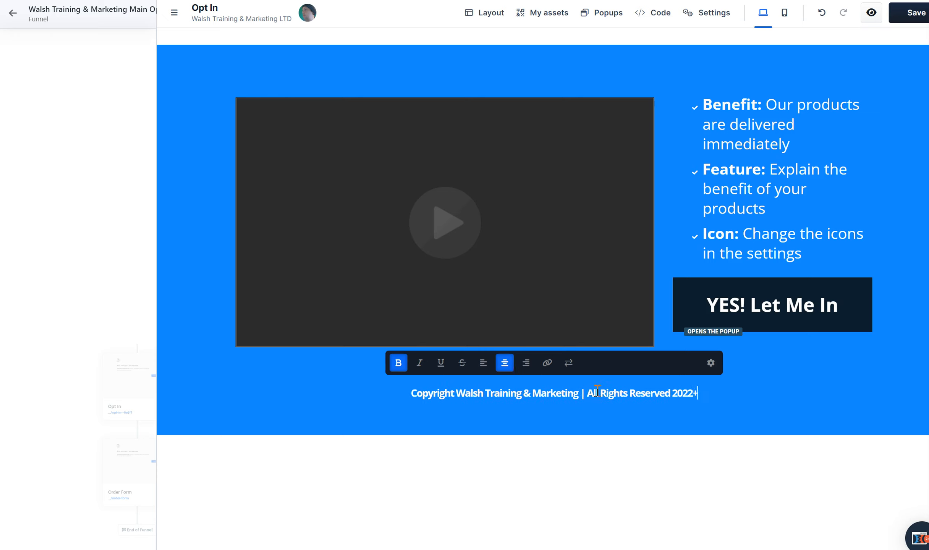
{"action": "left_click", "coordinate": [689, 483]}
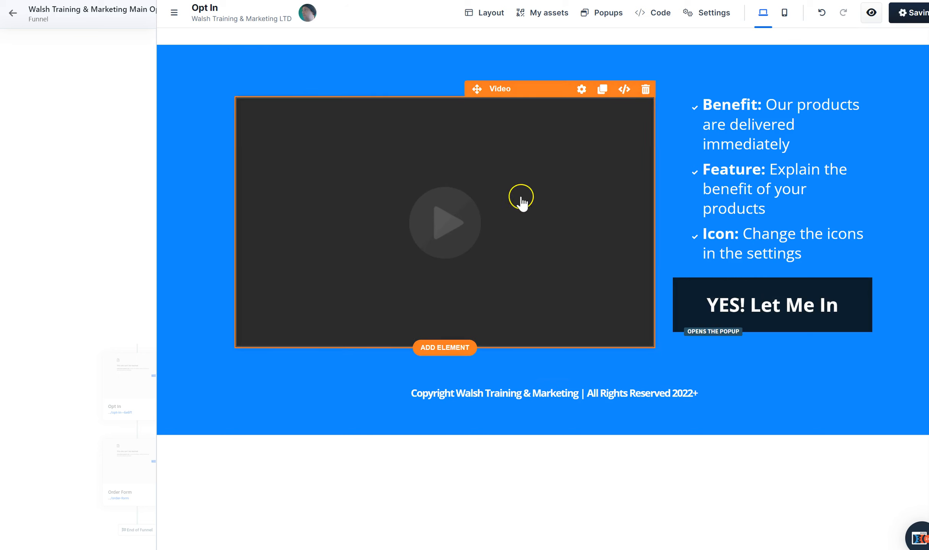
{"action": "left_click", "coordinate": [760, 137]}
{"action": "triple_click", "coordinate": [809, 253]}
{"action": "key", "text": "ctrl+a"}
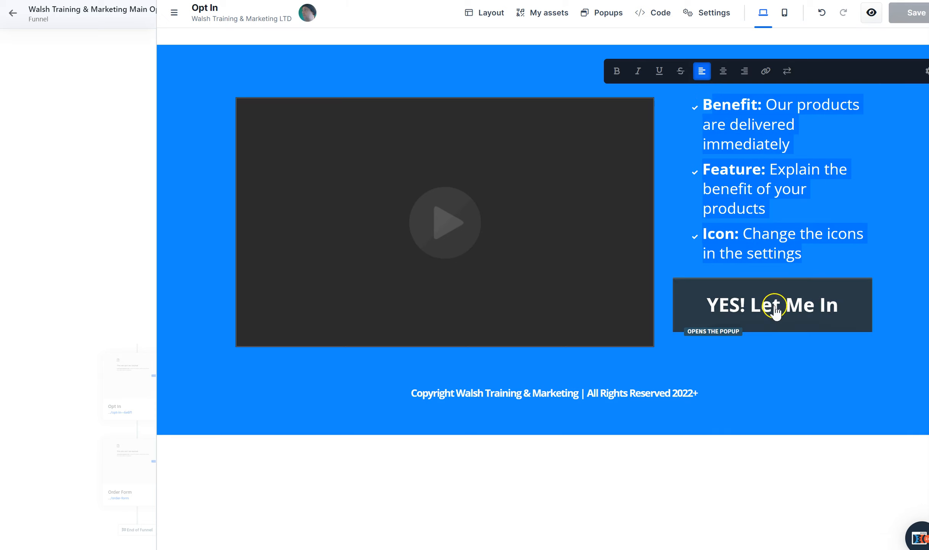
Show the page's pop-up and replace its headline with "YOU ARE ONE CLICK AWAY FROM MY AWESOME BONUS"
{"action": "left_click", "coordinate": [606, 14]}
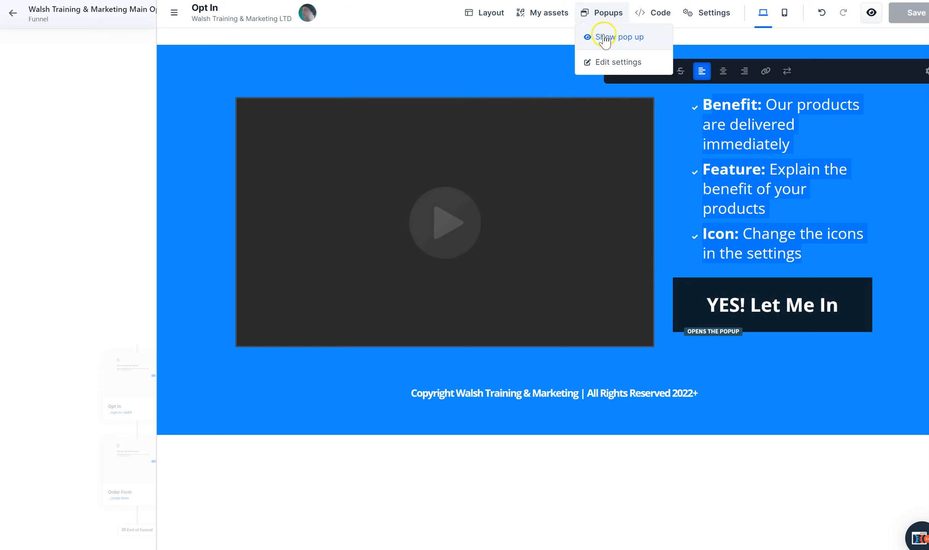
{"action": "left_click", "coordinate": [605, 38]}
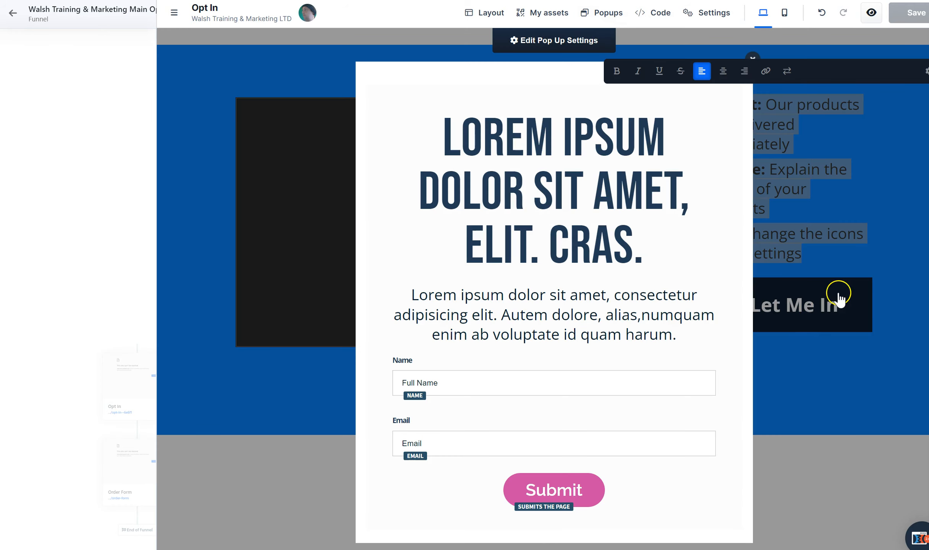
{"action": "double_click", "coordinate": [570, 215]}
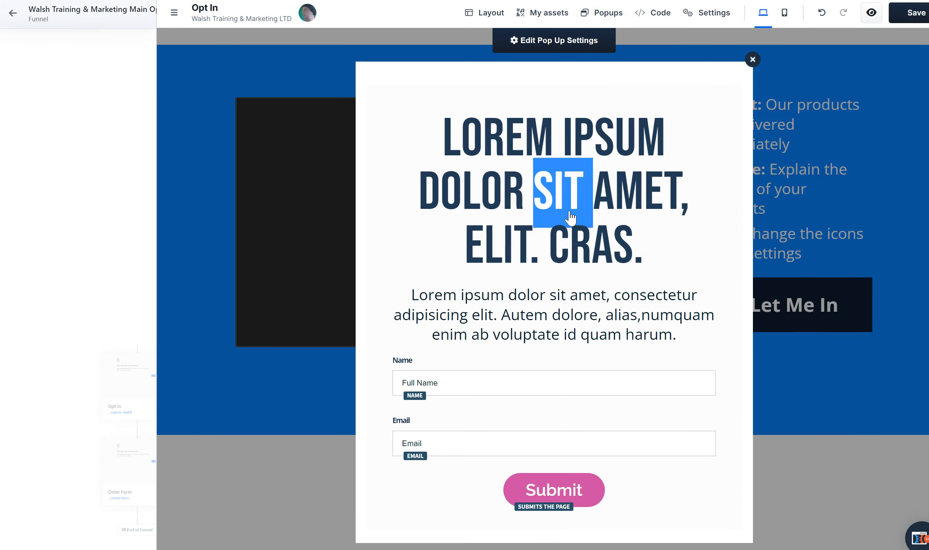
{"action": "key", "text": "ctrl+a"}
{"action": "left_click", "coordinate": [560, 74]}
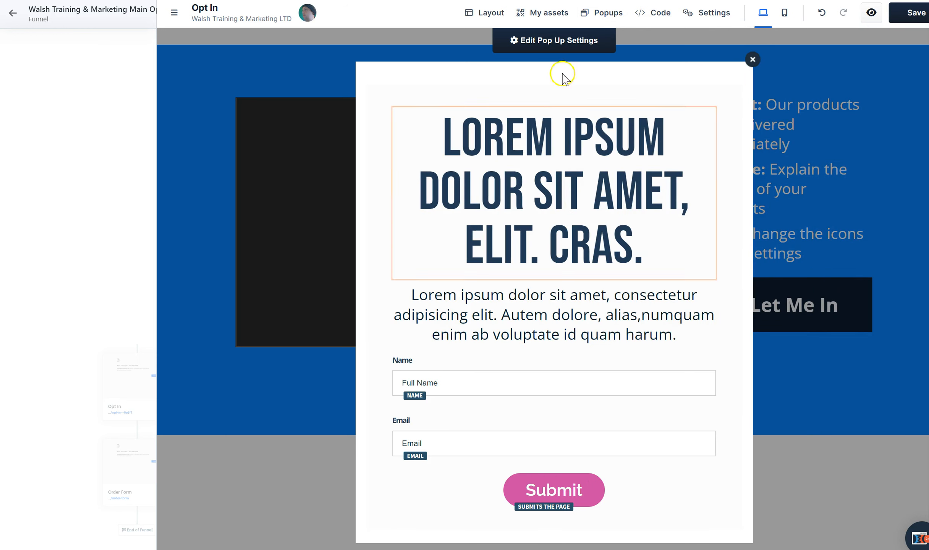
{"action": "triple_click", "coordinate": [568, 172]}
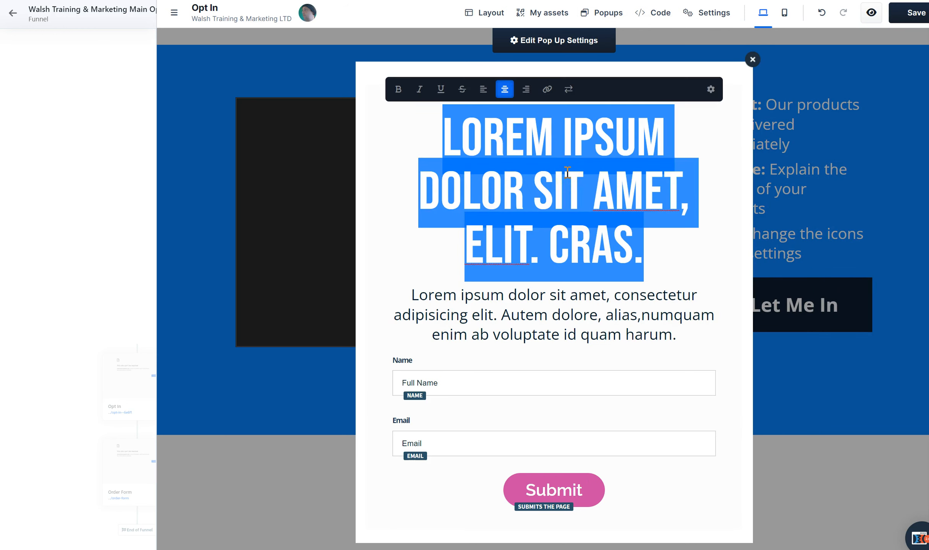
{"action": "type", "text": "YOU ARE ONE "}
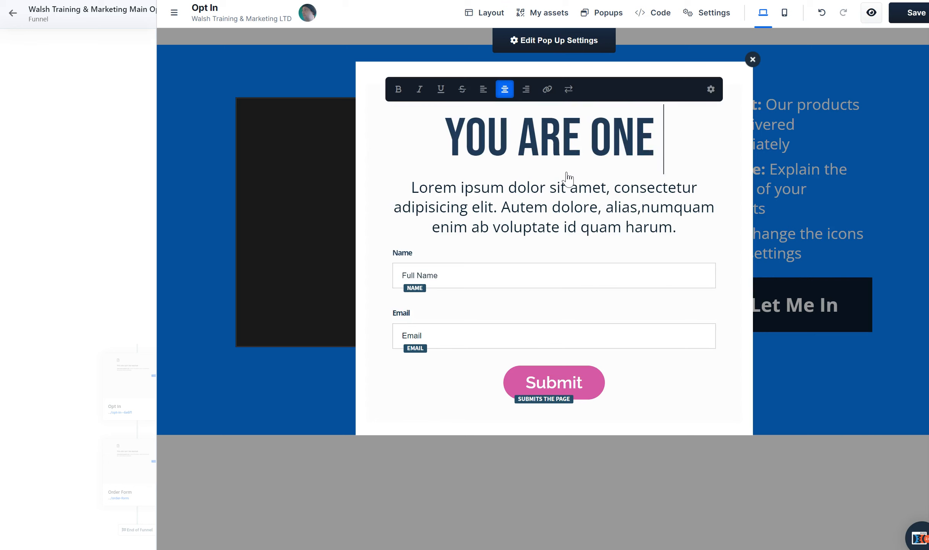
{"action": "type", "text": "CLICK AWAY "}
{"action": "type", "text": "FORM"}
{"action": "key", "text": "BackSpace"}
{"action": "key", "text": "BackSpace"}
{"action": "key", "text": "BackSpace"}
{"action": "type", "text": "ROM "}
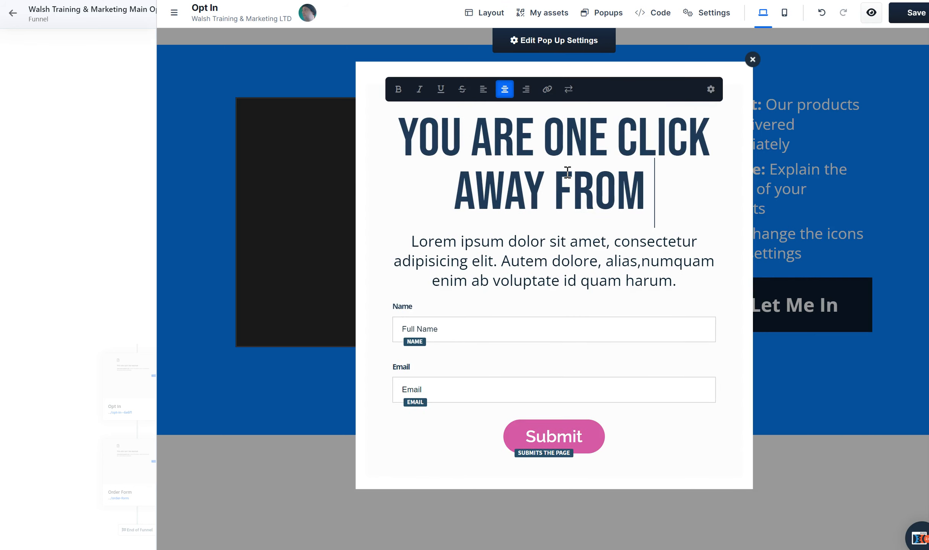
{"action": "type", "text": "MY AWESOME BONUS"}
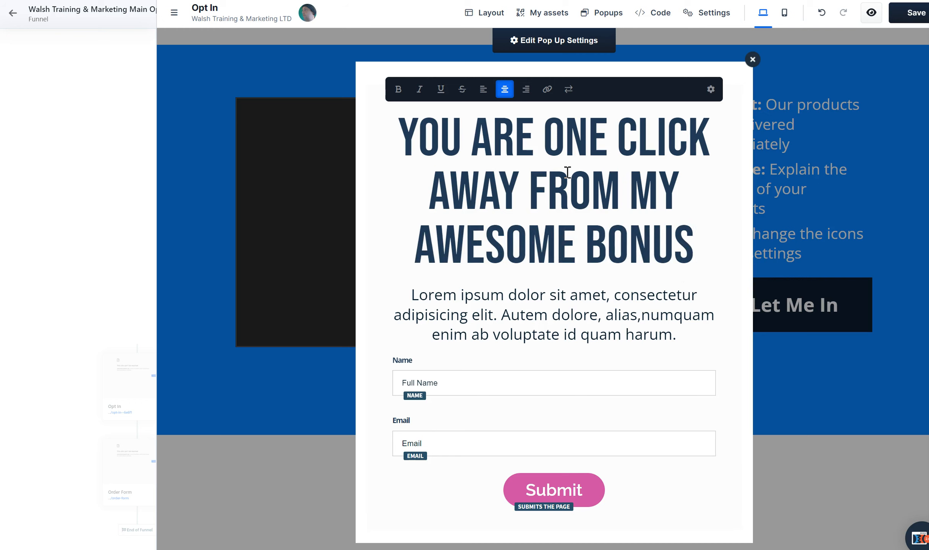
Replace the placeholder text below the pop-up headline with "Enter Your Contact Details Below!"
{"action": "left_click", "coordinate": [559, 303]}
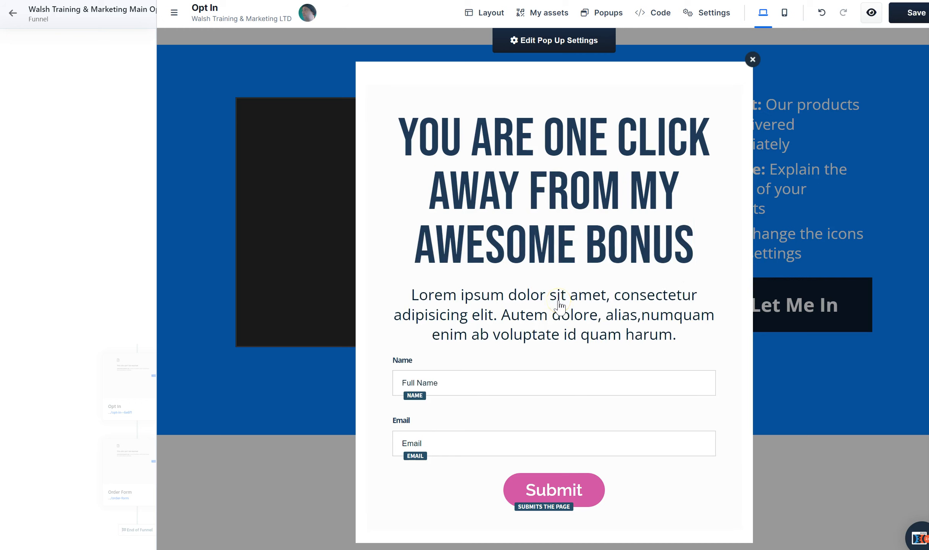
{"action": "left_click", "coordinate": [575, 338]}
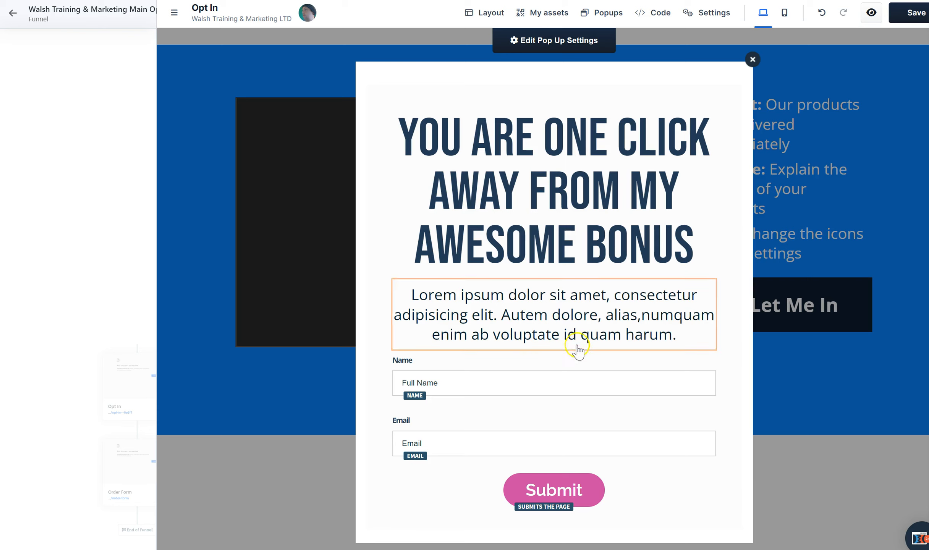
{"action": "left_click", "coordinate": [621, 299]}
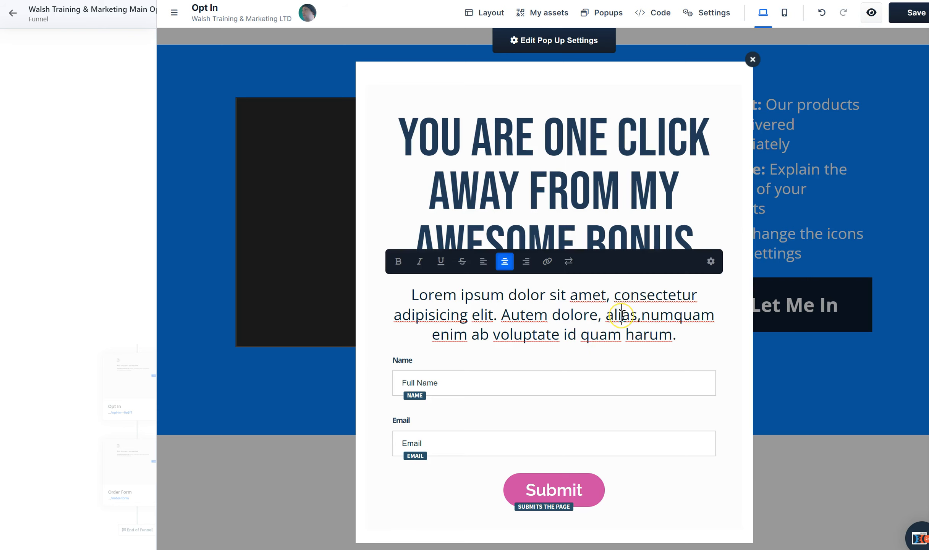
{"action": "key", "text": "ctrl+a"}
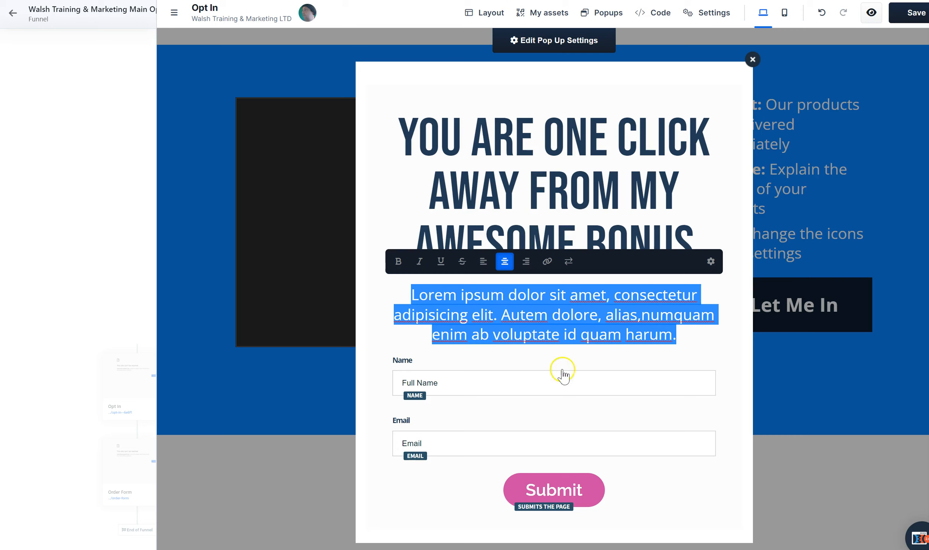
{"action": "type", "text": "E"}
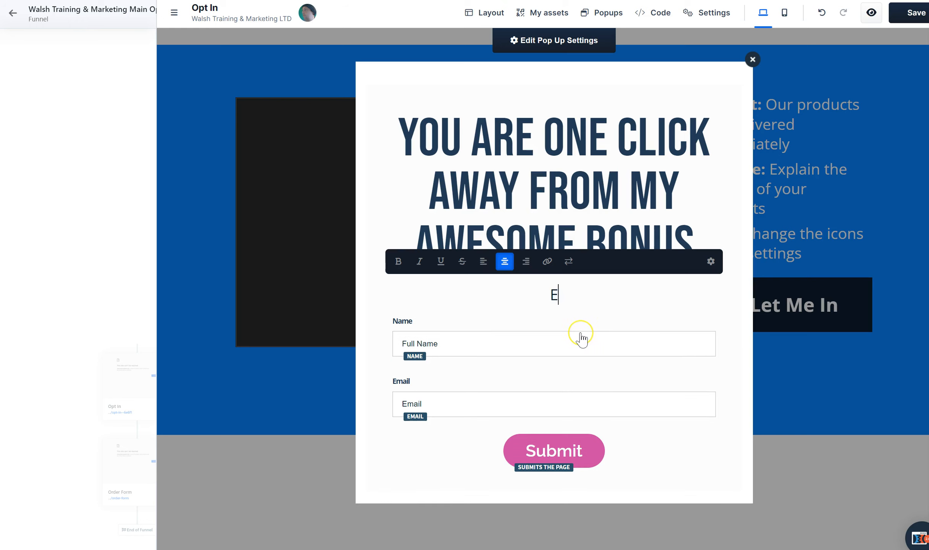
{"action": "type", "text": "nter Your Contac"}
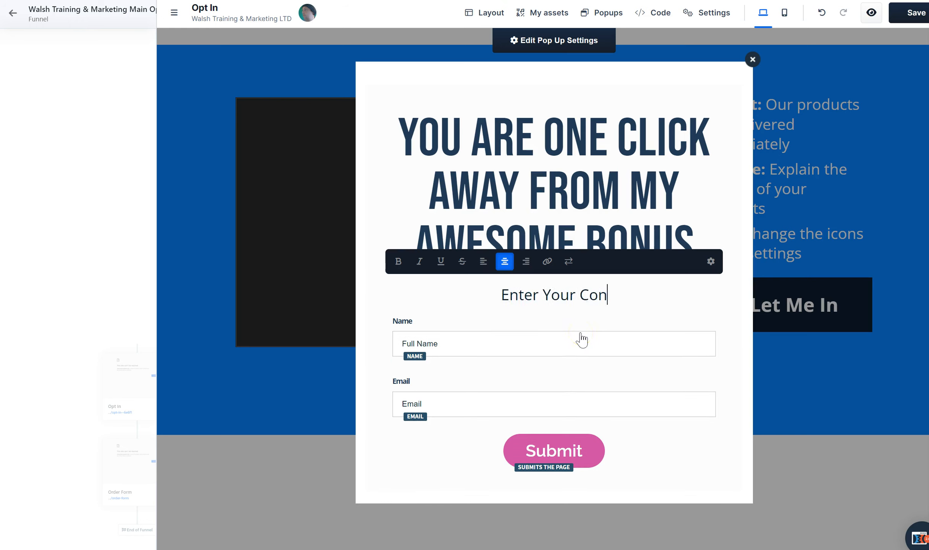
{"action": "key", "text": "BackSpace"}
{"action": "type", "text": "ct "}
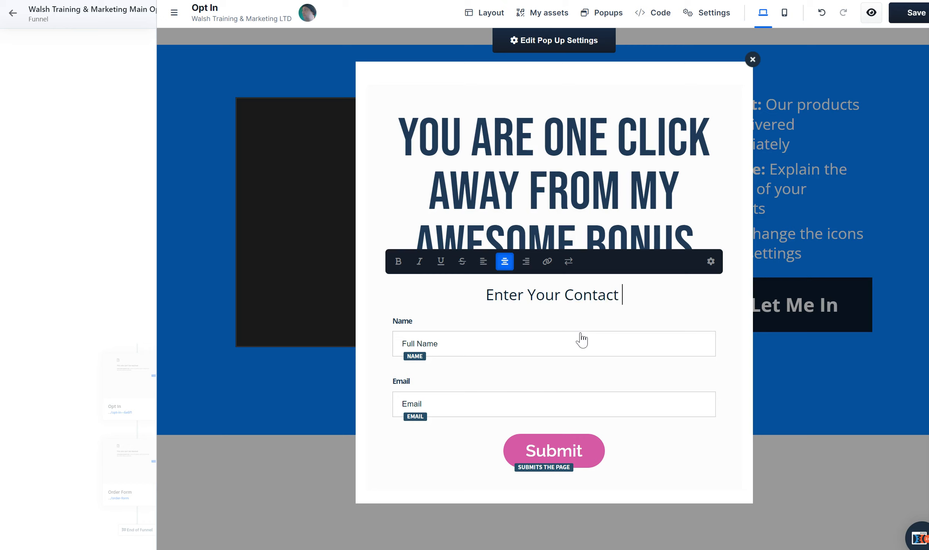
{"action": "type", "text": "Details Below!"}
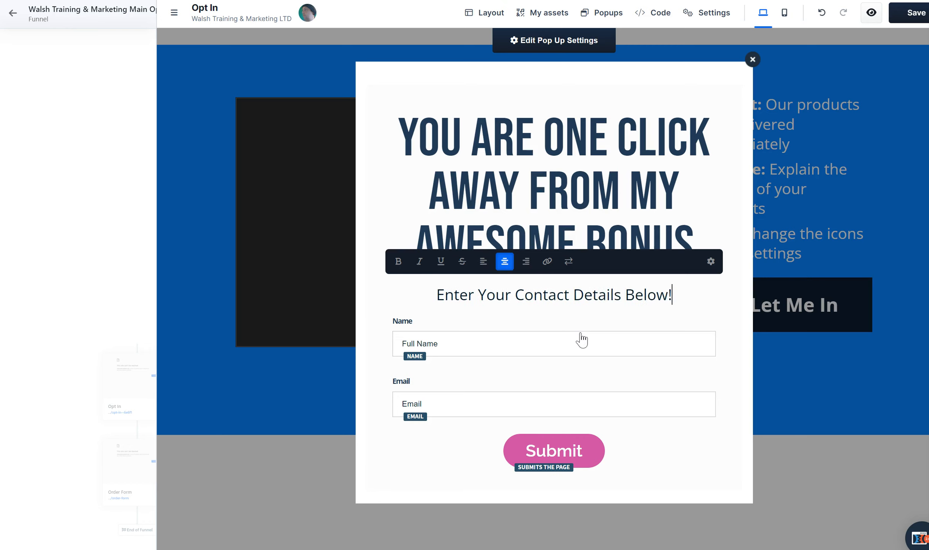
Set the pop-up email input's top margin to -50, close its settings and save the page
{"action": "left_click", "coordinate": [504, 405]}
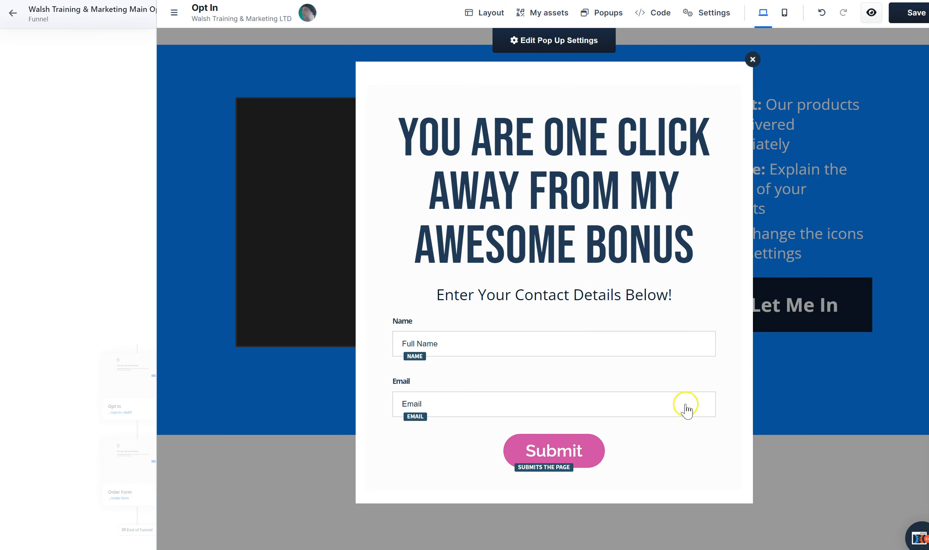
{"action": "left_click", "coordinate": [645, 386]}
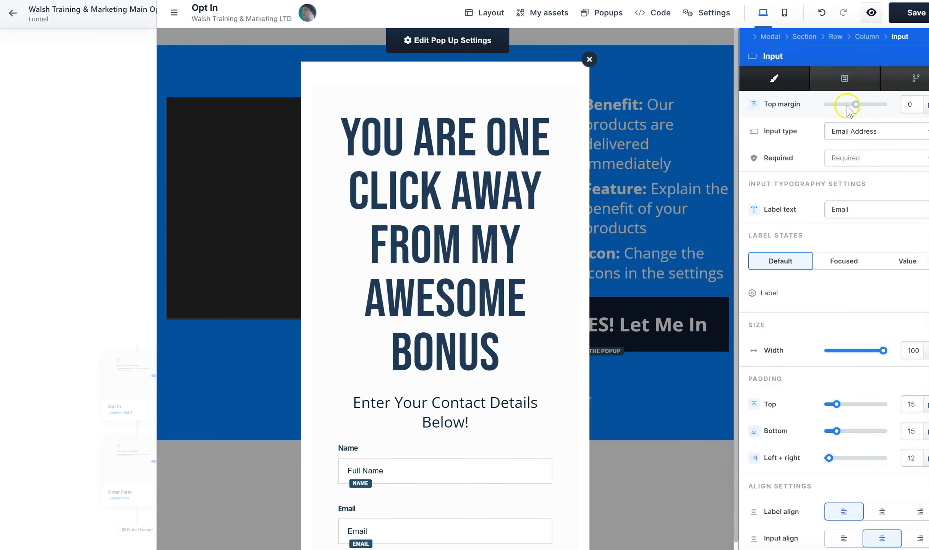
{"action": "left_click_drag", "start_coordinate": [856, 105], "coordinate": [842, 106]}
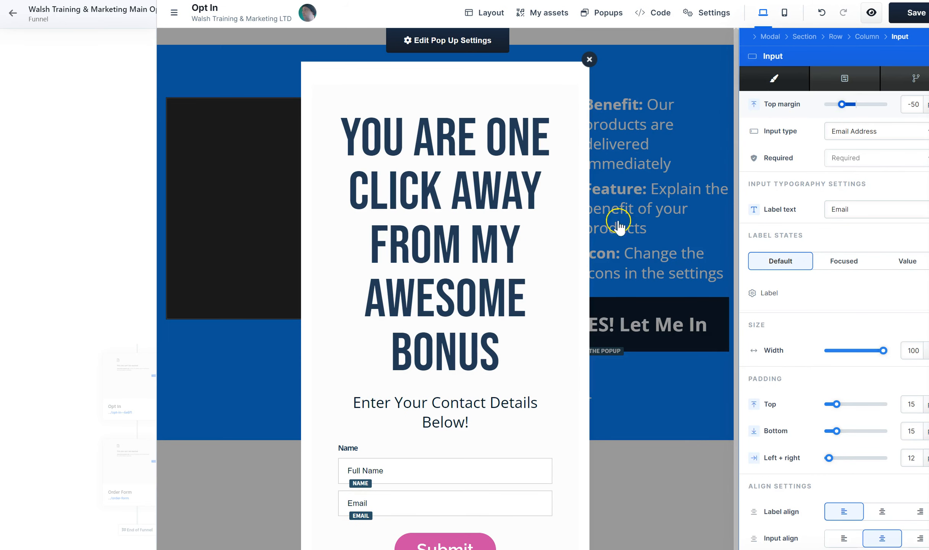
{"action": "left_click", "coordinate": [563, 252]}
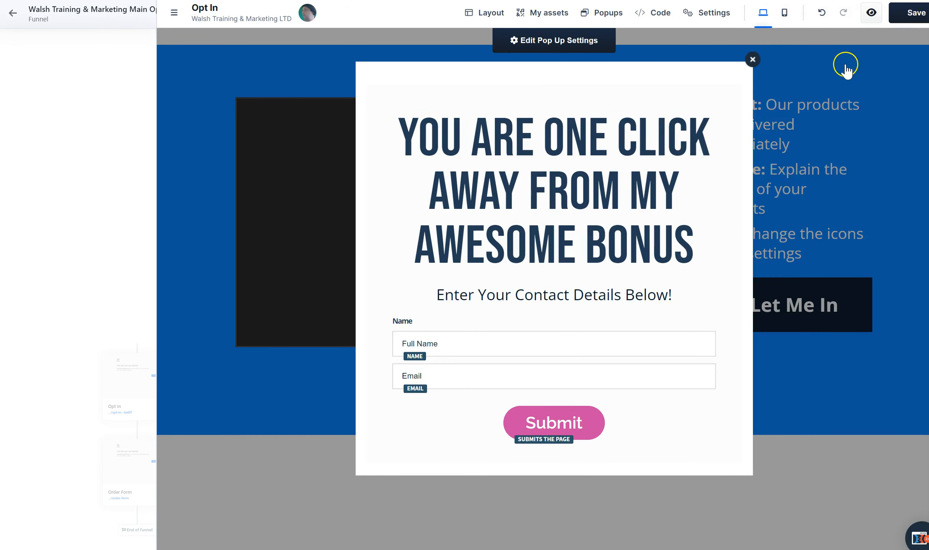
{"action": "left_click", "coordinate": [916, 12]}
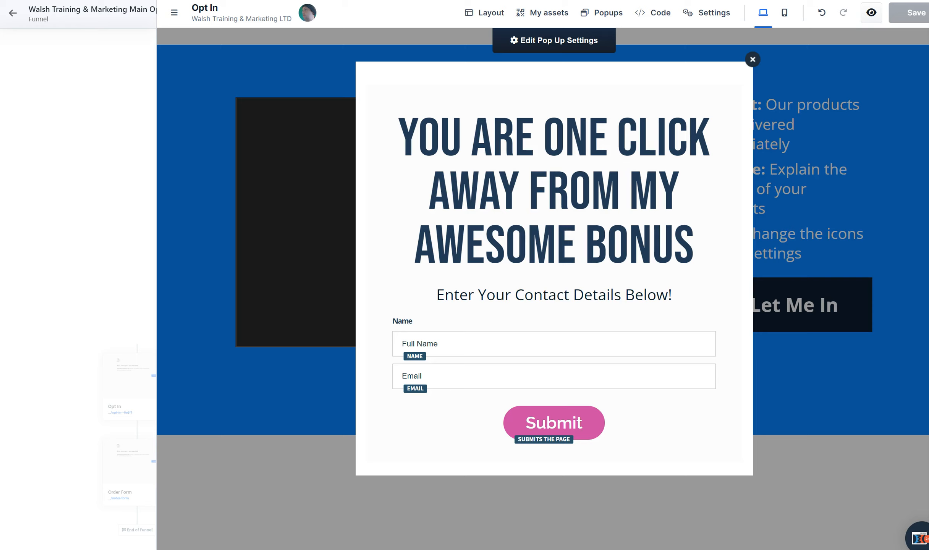
Close the pop-up, save the Opt In page and open the funnel's Order Form page for editing
{"action": "left_click", "coordinate": [232, 114]}
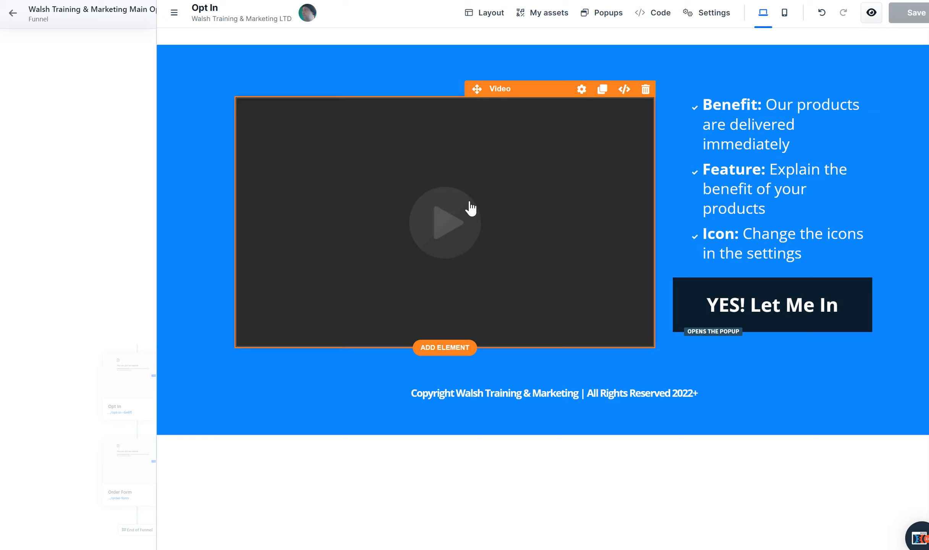
{"action": "left_click", "coordinate": [742, 317]}
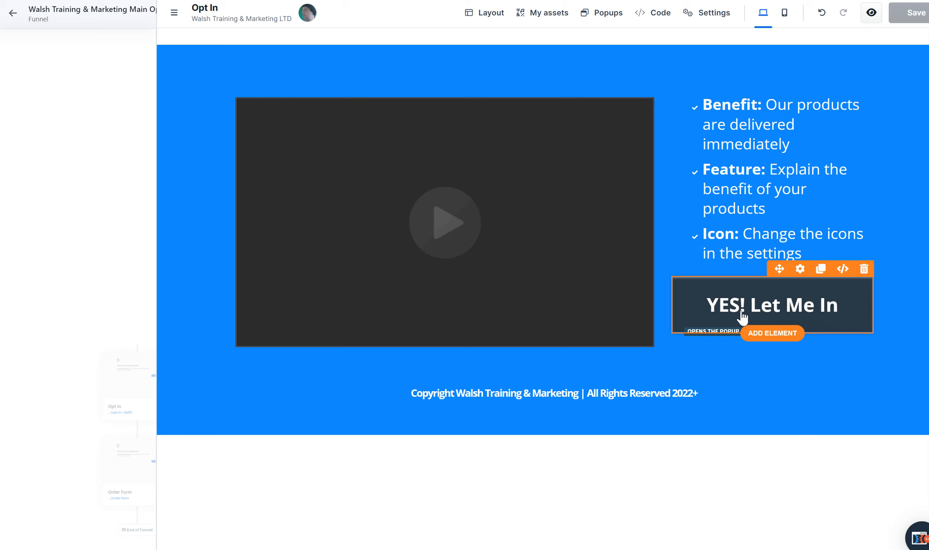
{"action": "left_click", "coordinate": [919, 14]}
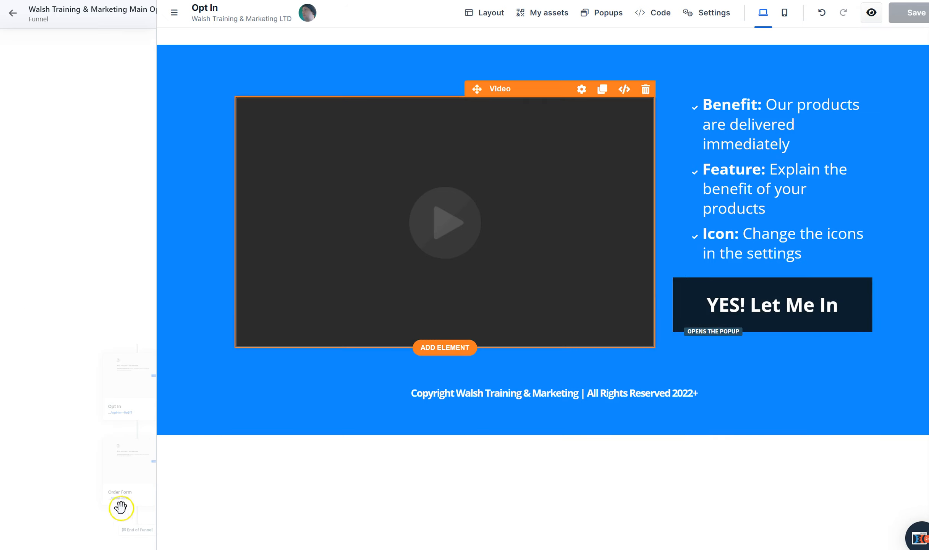
{"action": "left_click", "coordinate": [126, 459]}
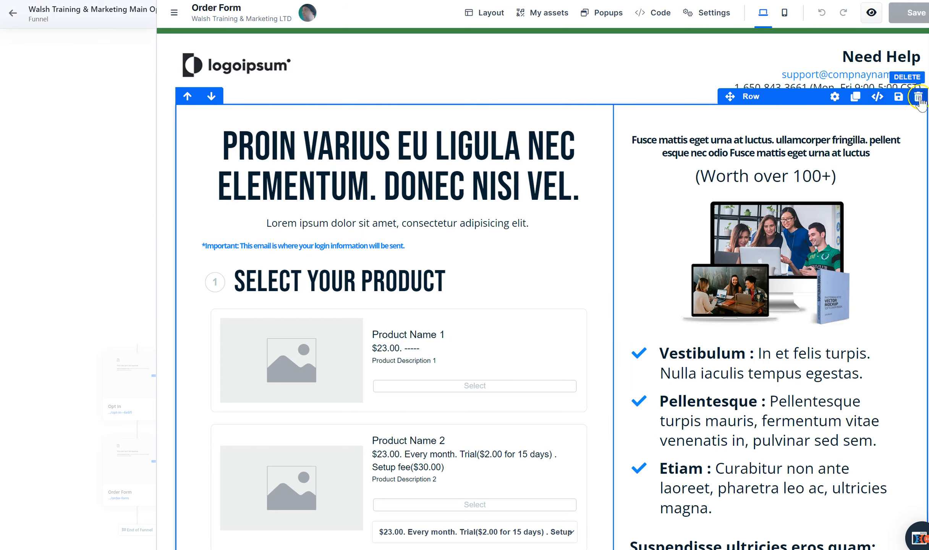
Delete the logo header section and the main product selection section from the Order Form page, keeping the footer
{"action": "left_click", "coordinate": [916, 115]}
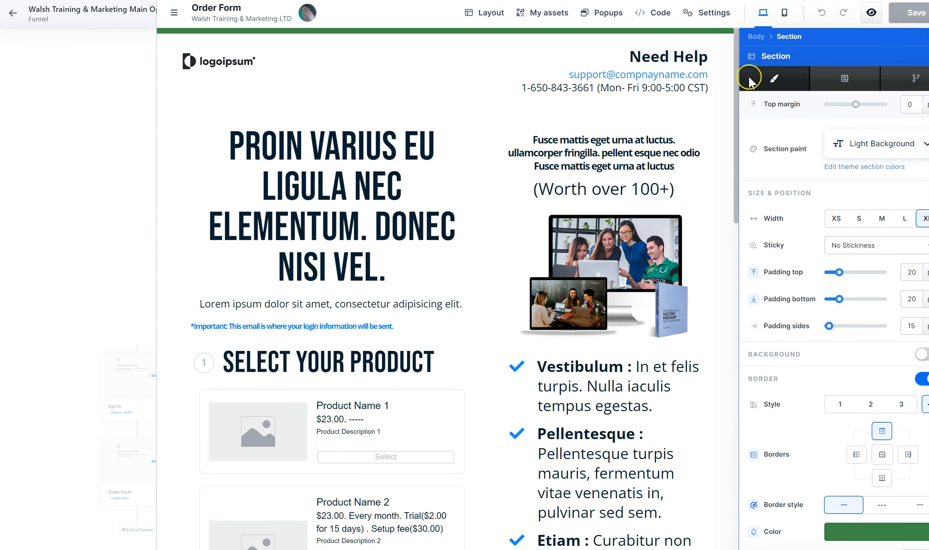
{"action": "left_click", "coordinate": [722, 229]}
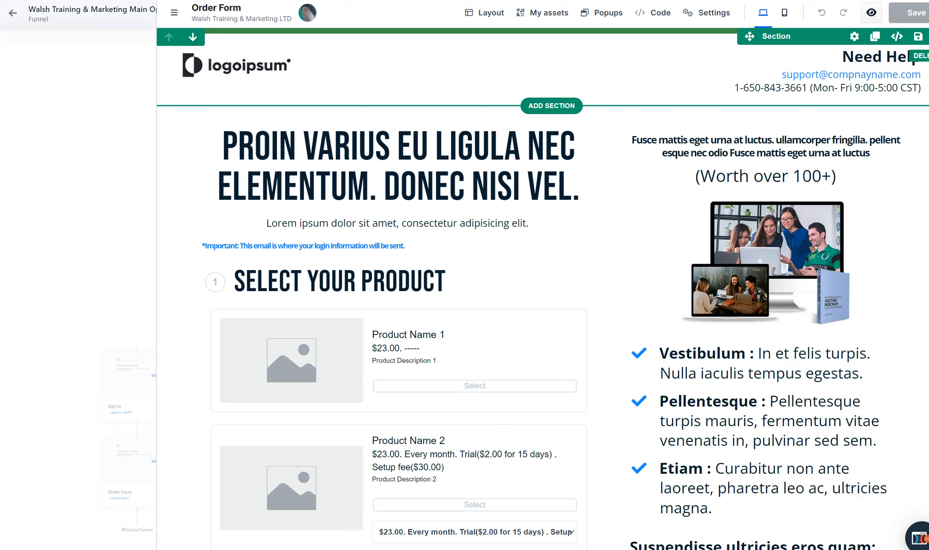
{"action": "left_click", "coordinate": [928, 37]}
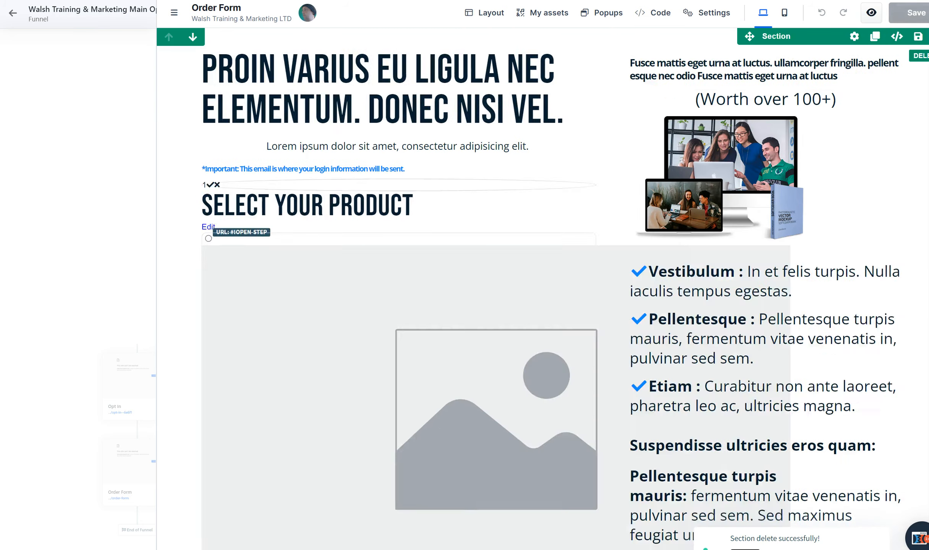
{"action": "left_click", "coordinate": [928, 36]}
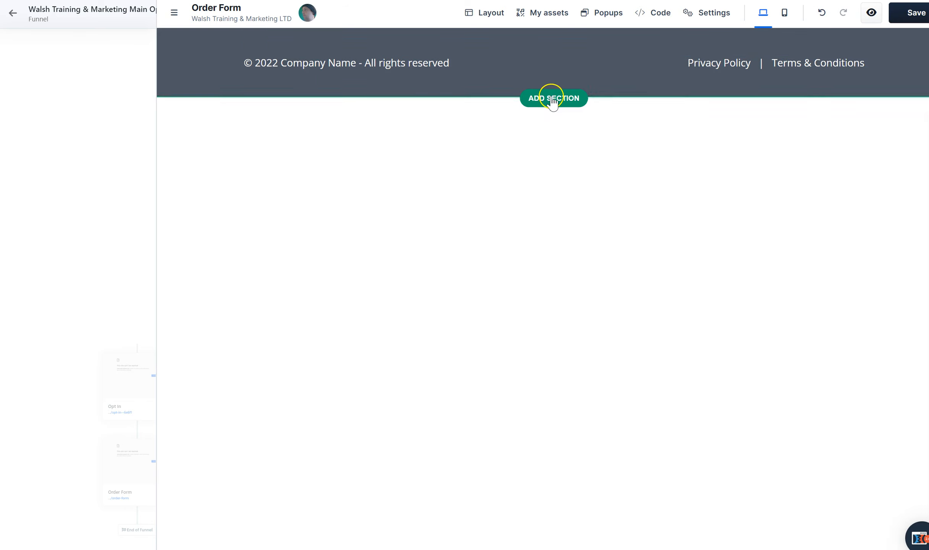
Add a blank medium section below the footer with a one-column row inside it
{"action": "left_click", "coordinate": [552, 100]}
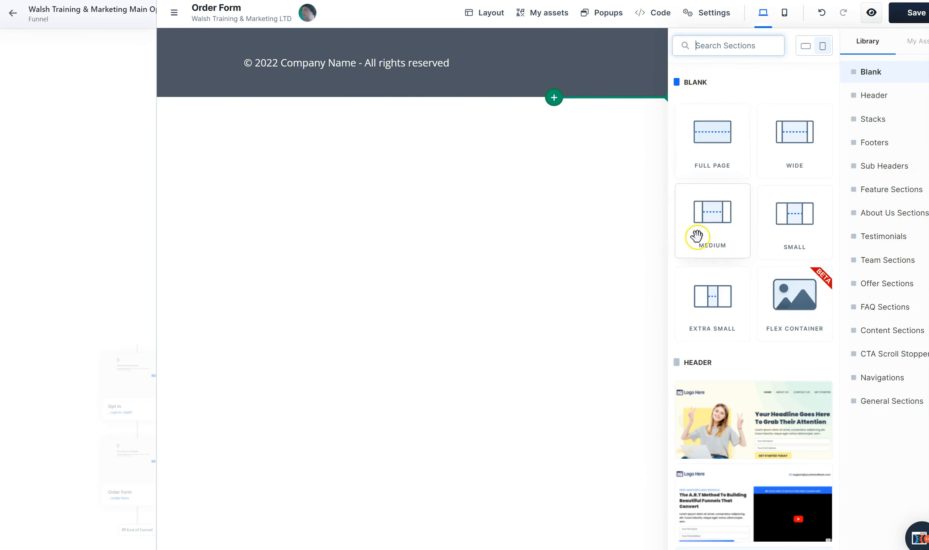
{"action": "left_click", "coordinate": [720, 216]}
{"action": "left_click", "coordinate": [487, 123]}
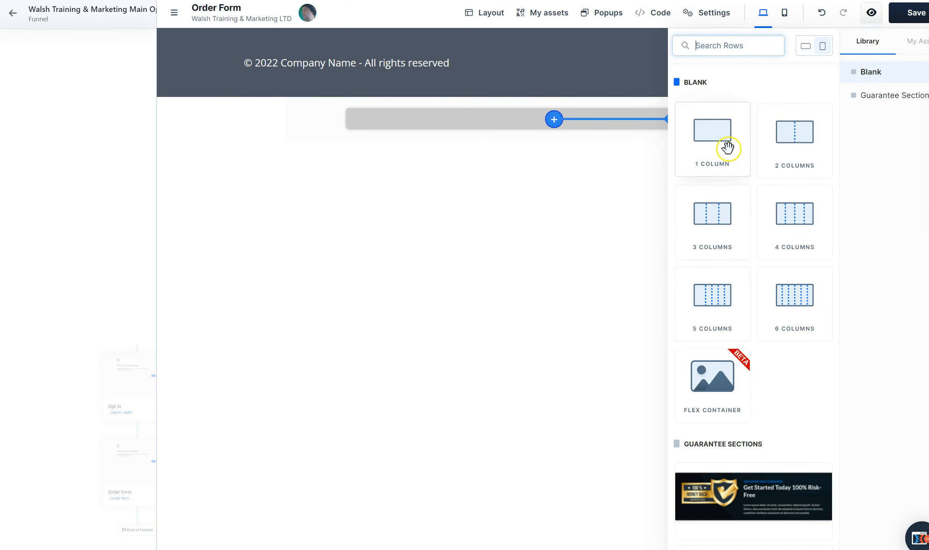
{"action": "left_click", "coordinate": [721, 149]}
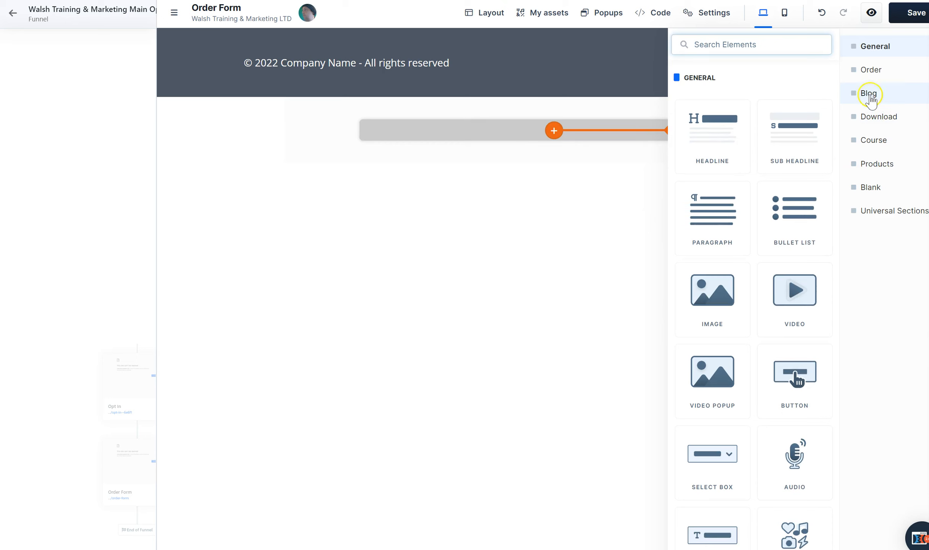
{"action": "left_click", "coordinate": [875, 164]}
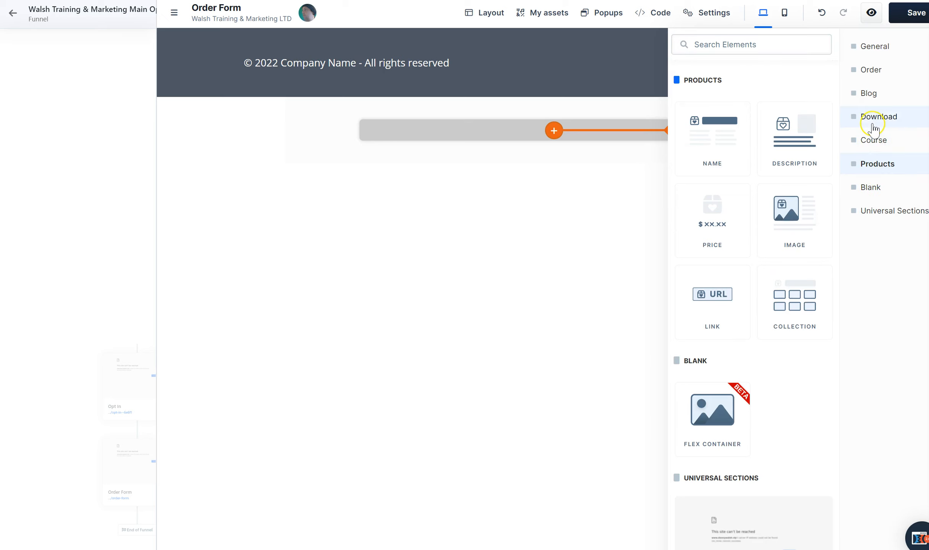
{"action": "left_click", "coordinate": [871, 187]}
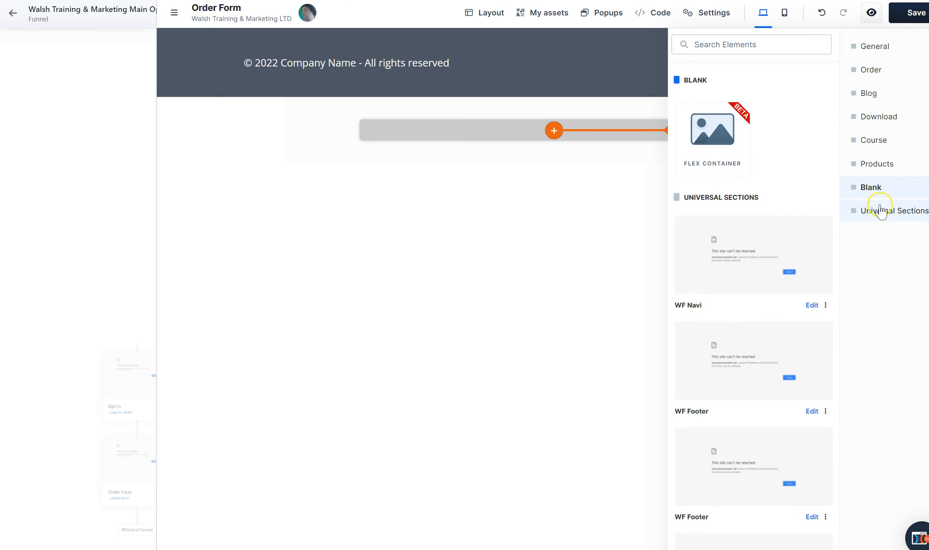
{"action": "left_click", "coordinate": [871, 70]}
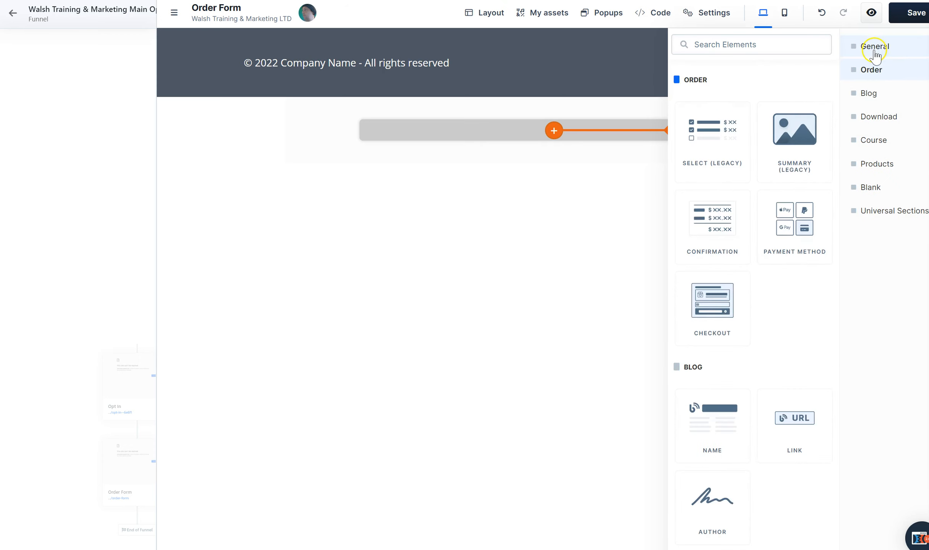
{"action": "left_click", "coordinate": [875, 51]}
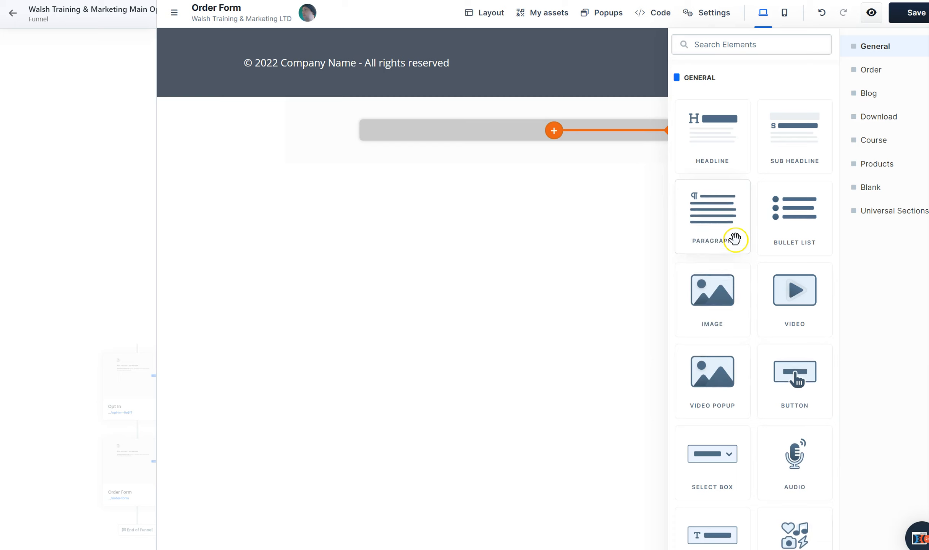
{"action": "left_click", "coordinate": [574, 199]}
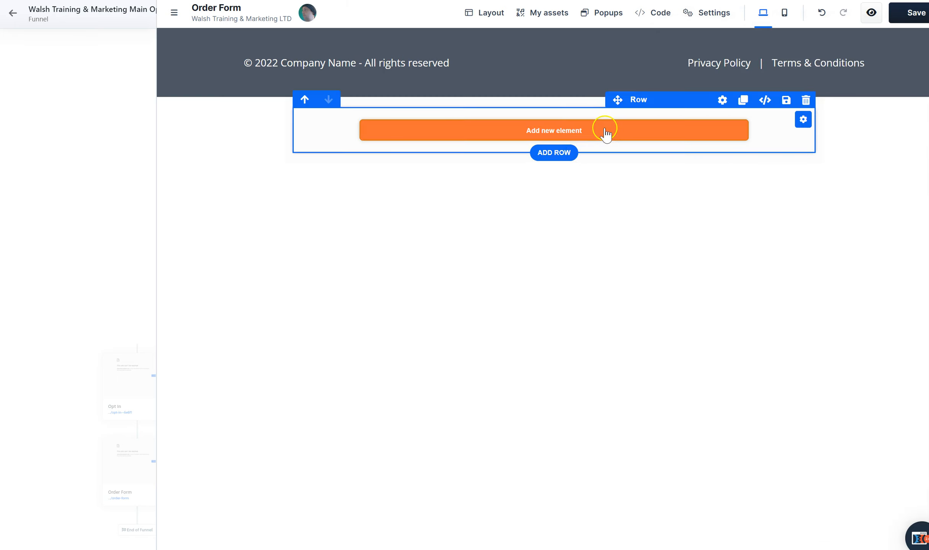
Add a headline element to the empty row with a sub headline element below it
{"action": "left_click", "coordinate": [608, 132]}
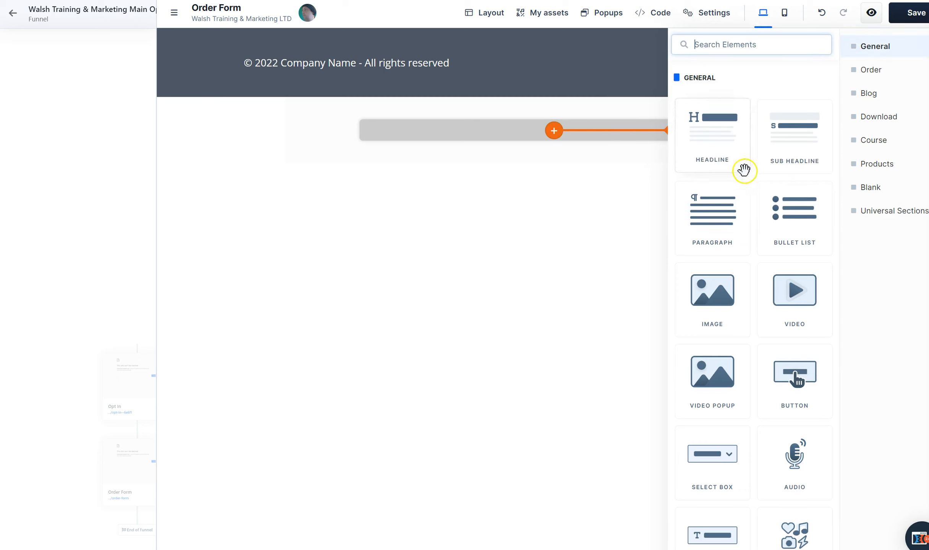
{"action": "left_click", "coordinate": [711, 141]}
{"action": "left_click", "coordinate": [565, 176]}
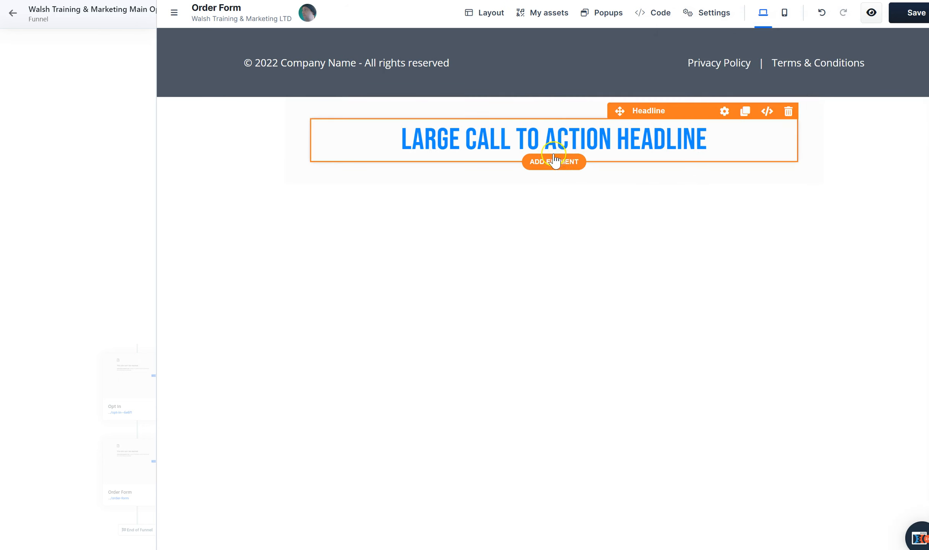
{"action": "left_click", "coordinate": [555, 165]}
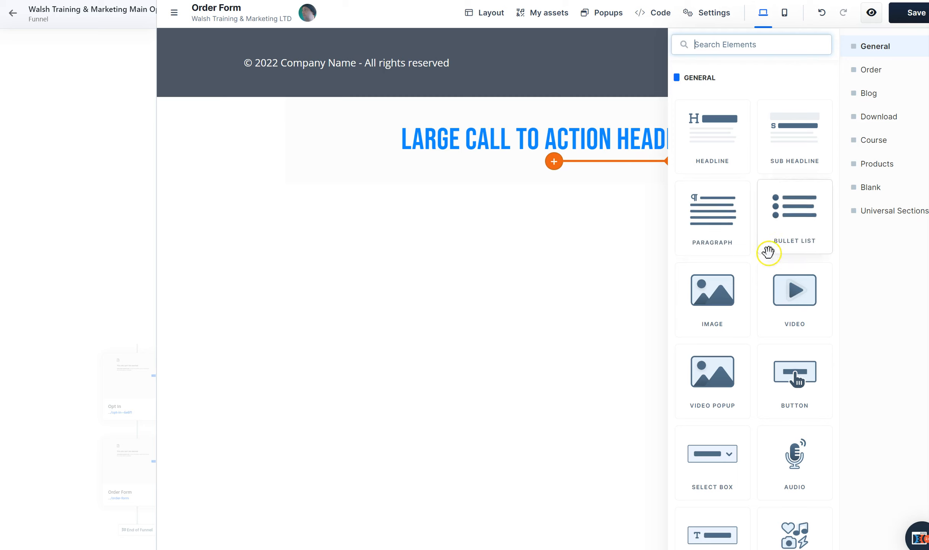
{"action": "left_click", "coordinate": [796, 142]}
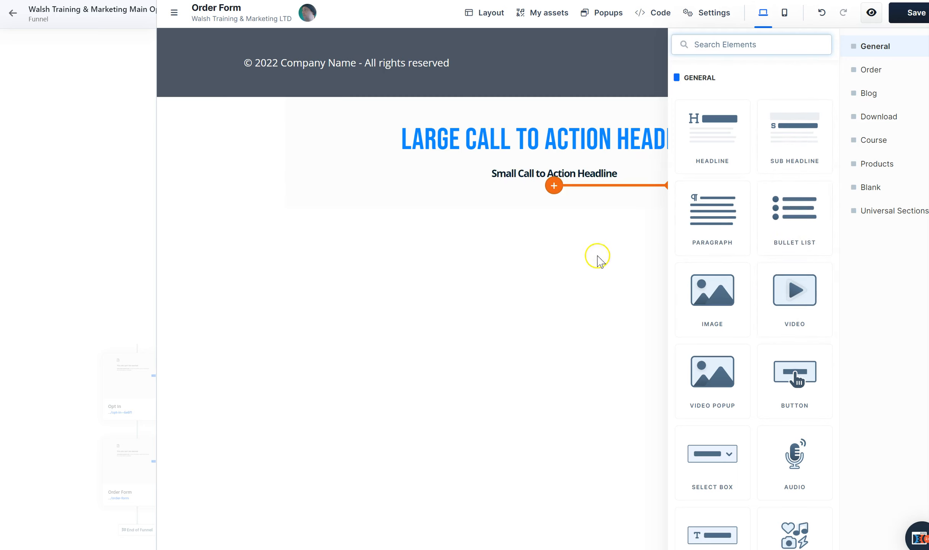
{"action": "left_click", "coordinate": [655, 157]}
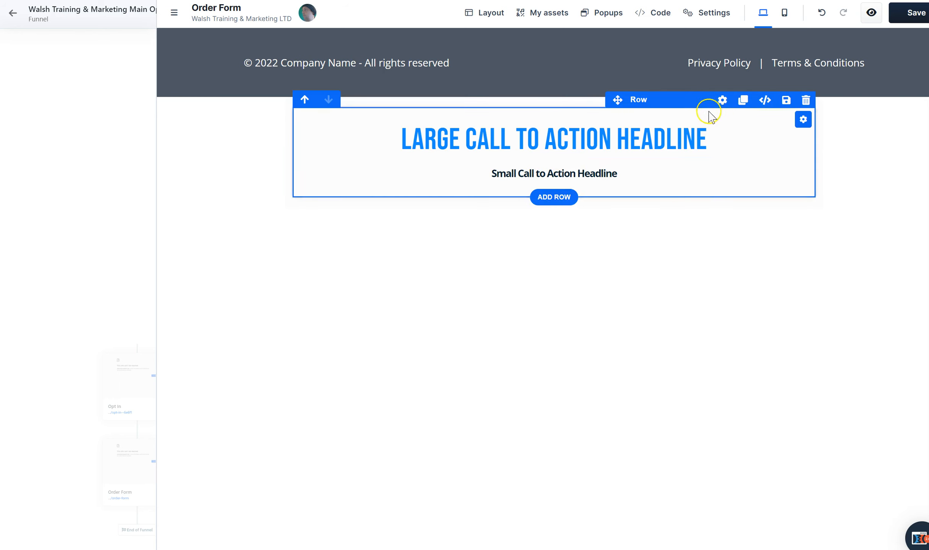
Set the headline row's top margin to 20 and narrow its width to 683
{"action": "left_click", "coordinate": [722, 100]}
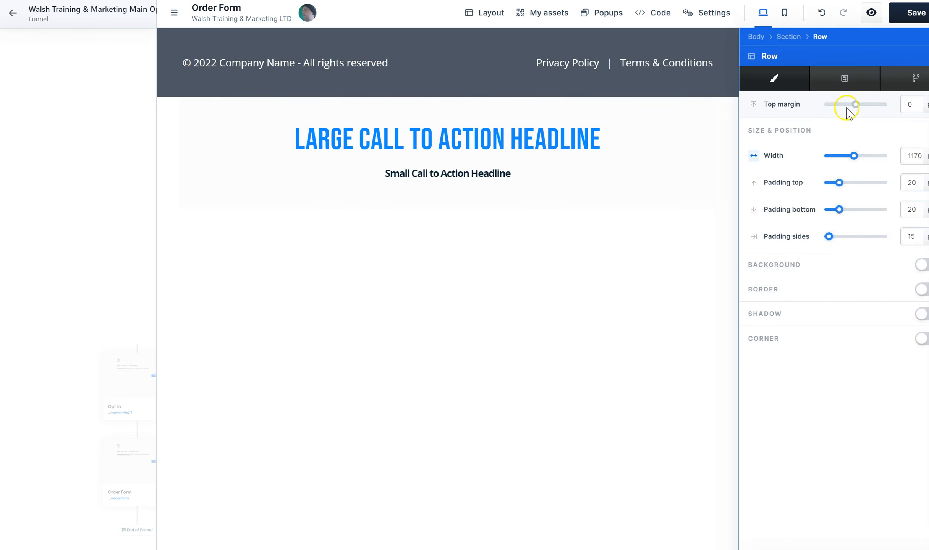
{"action": "left_click_drag", "start_coordinate": [856, 108], "coordinate": [863, 118]}
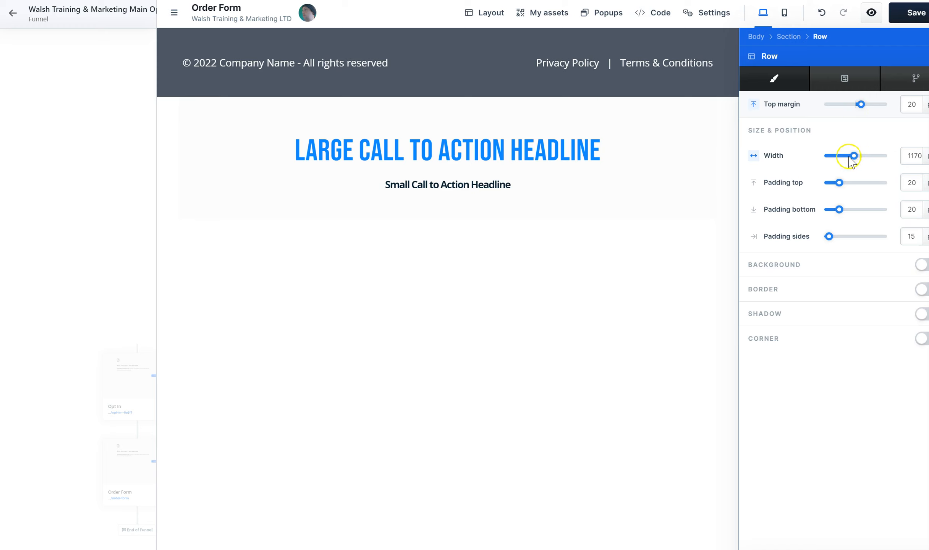
{"action": "mouse_move", "coordinate": [852, 154]}
{"action": "left_mouse_down"}
{"action": "mouse_move", "coordinate": [838, 158]}
{"action": "mouse_move", "coordinate": [852, 154]}
{"action": "mouse_move", "coordinate": [846, 161]}
{"action": "left_mouse_up"}
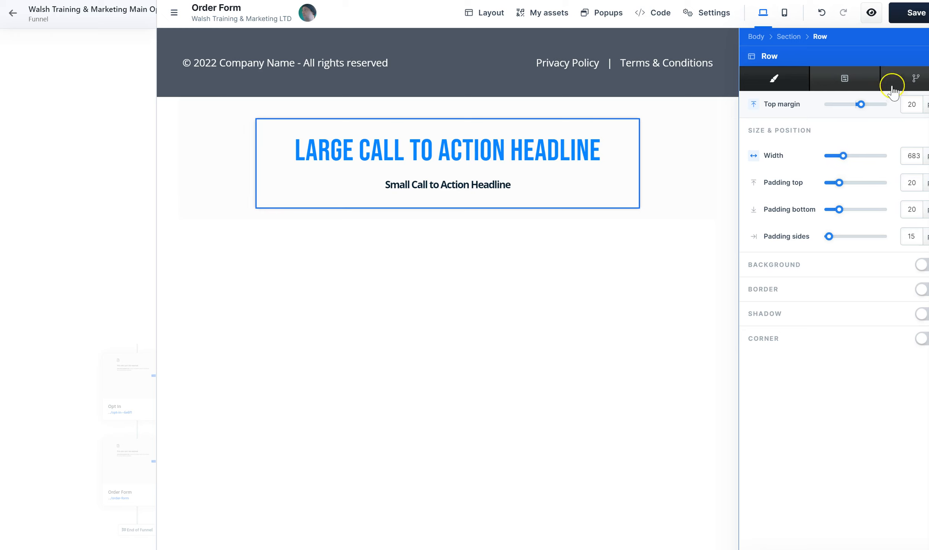
{"action": "left_click", "coordinate": [851, 79]}
{"action": "left_click", "coordinate": [783, 84]}
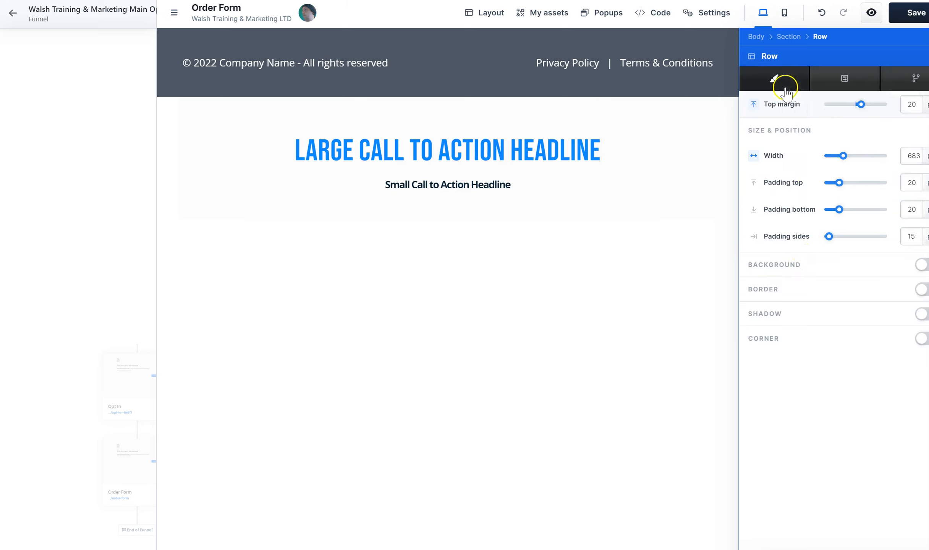
Give the row a border in style 3, turn on its shadow and close the row settings
{"action": "left_click", "coordinate": [920, 289]}
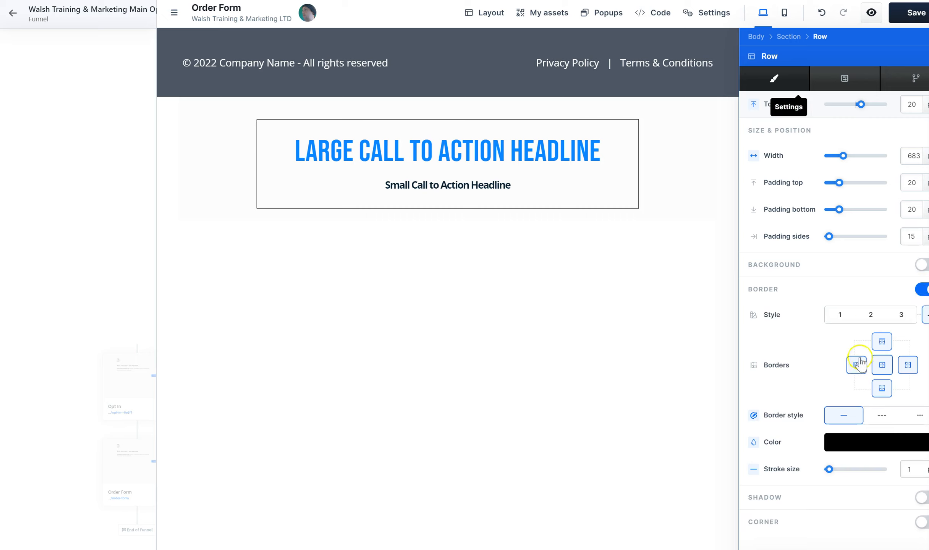
{"action": "left_click", "coordinate": [875, 316]}
{"action": "left_click", "coordinate": [900, 314]}
{"action": "left_click", "coordinate": [845, 317]}
{"action": "left_click", "coordinate": [905, 314]}
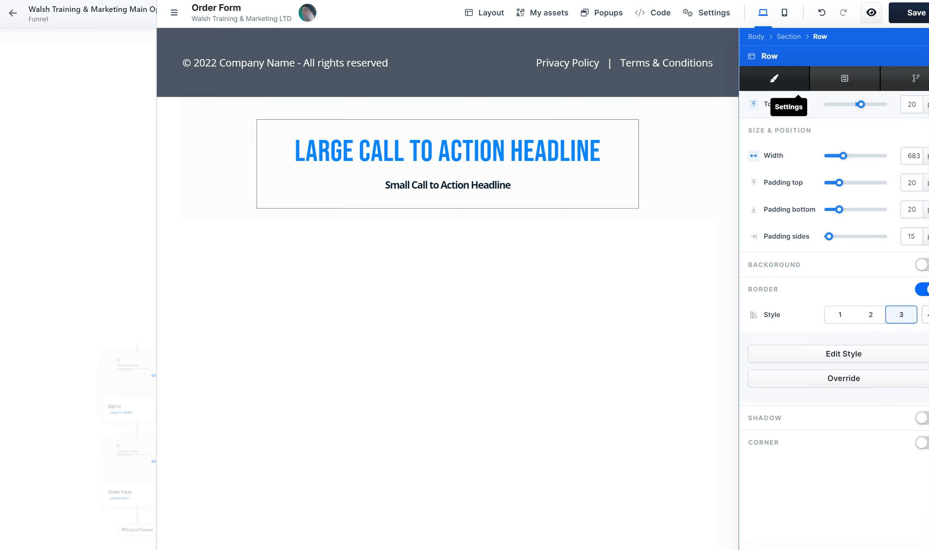
{"action": "left_click", "coordinate": [922, 418]}
{"action": "left_click", "coordinate": [564, 239]}
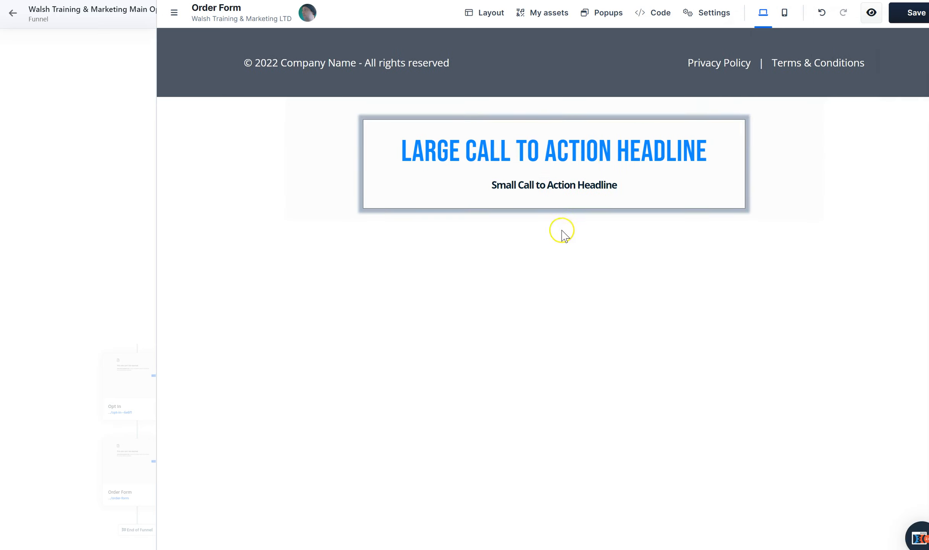
Replace the large headline text with "STEP #1"
{"action": "left_click", "coordinate": [607, 153]}
{"action": "key", "text": "ctrl+a"}
{"action": "type", "text": "TE"}
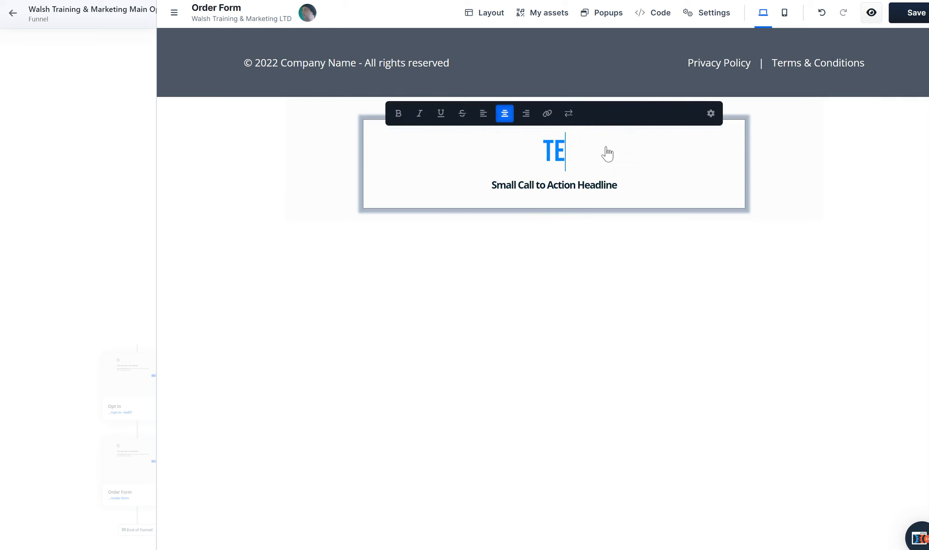
{"action": "key", "text": "BackSpace"}
{"action": "key", "text": "BackSpace"}
{"action": "type", "text": "TEST"}
{"action": "key", "text": "BackSpace"}
{"action": "key", "text": "BackSpace"}
{"action": "key", "text": "BackSpace"}
{"action": "key", "text": "BackSpace"}
{"action": "type", "text": "STEP"}
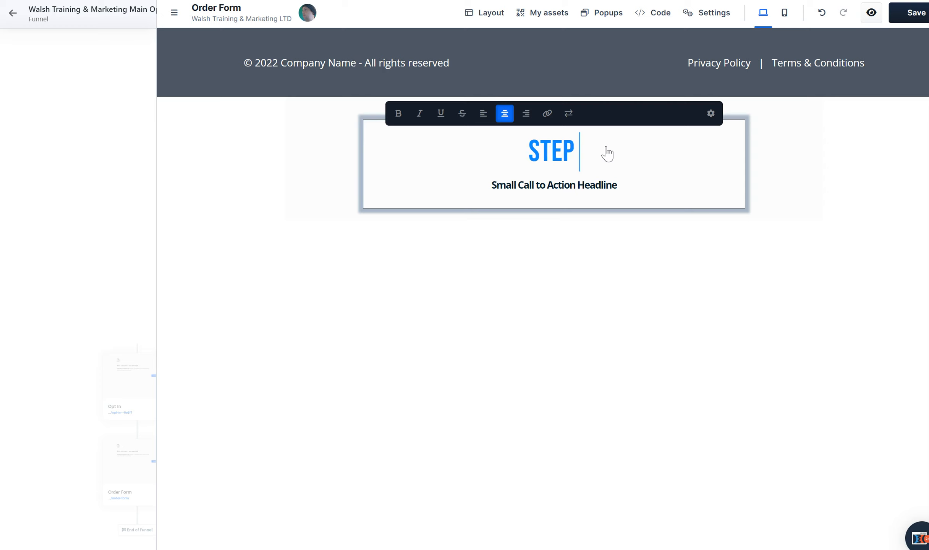
{"action": "type", "text": " #1"}
{"action": "left_click", "coordinate": [601, 183]}
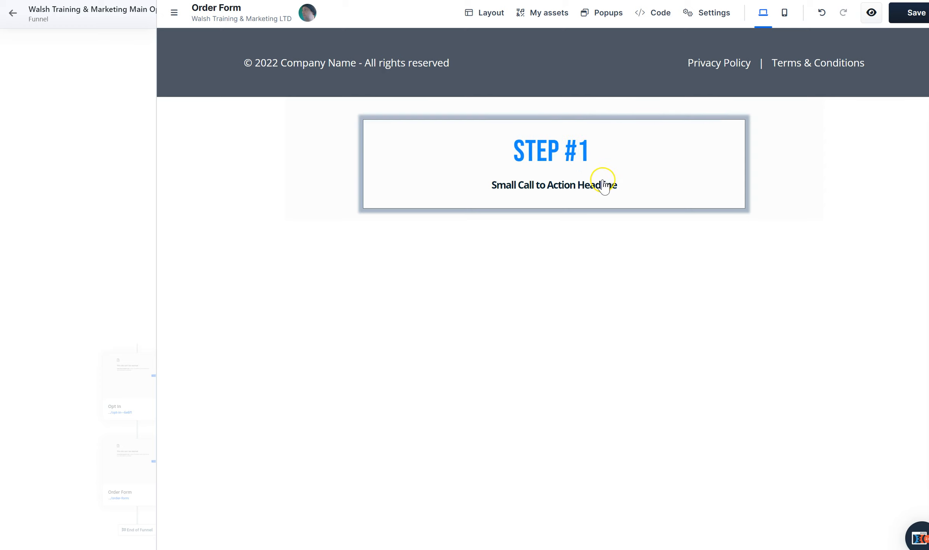
Set the sub headline's typography style to L
{"action": "left_click", "coordinate": [708, 155]}
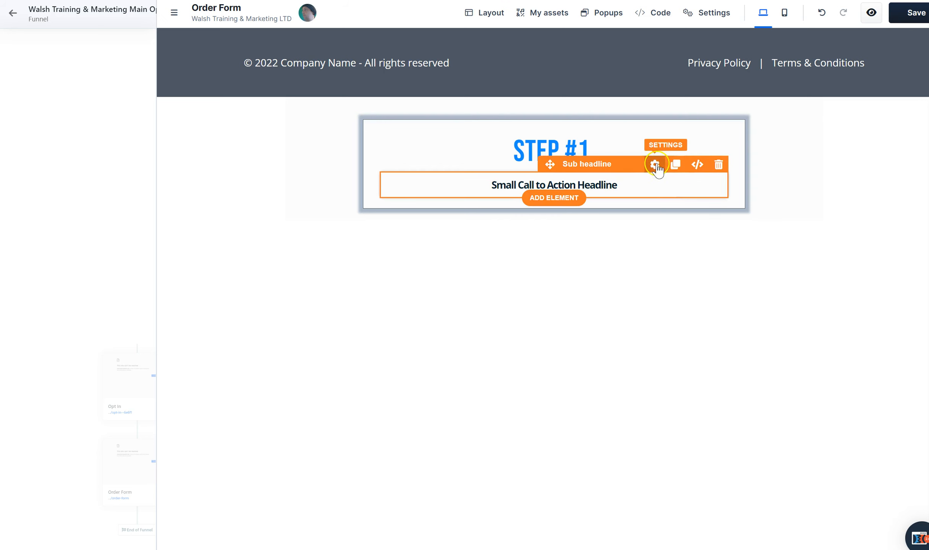
{"action": "left_click", "coordinate": [657, 165]}
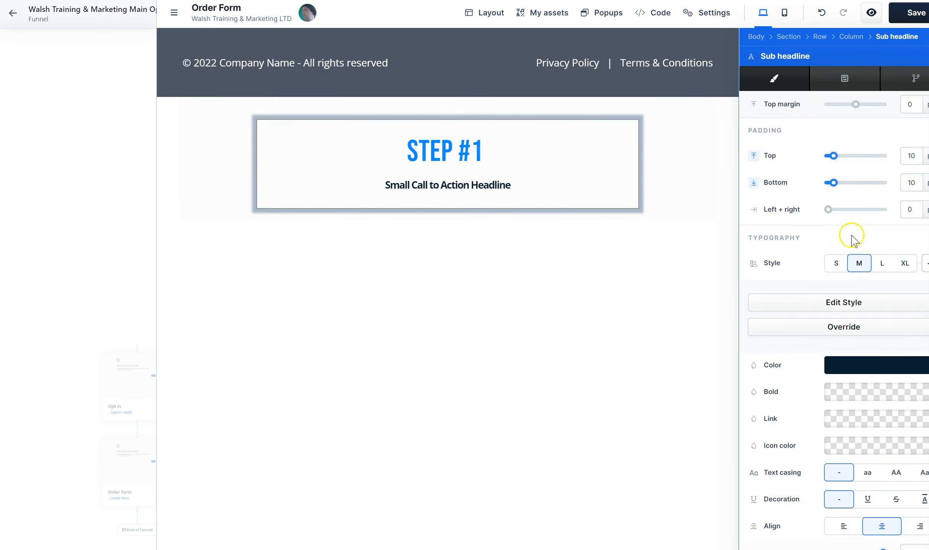
{"action": "left_click", "coordinate": [884, 267]}
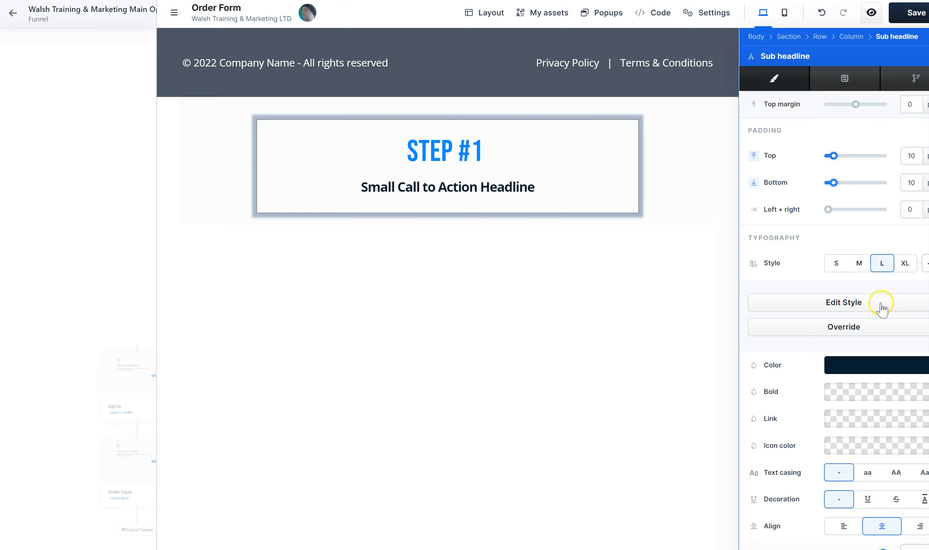
{"action": "left_click", "coordinate": [905, 264]}
{"action": "left_click", "coordinate": [884, 264]}
Left-align both the STEP #1 headline and the sub headline below it
{"action": "left_click", "coordinate": [497, 150]}
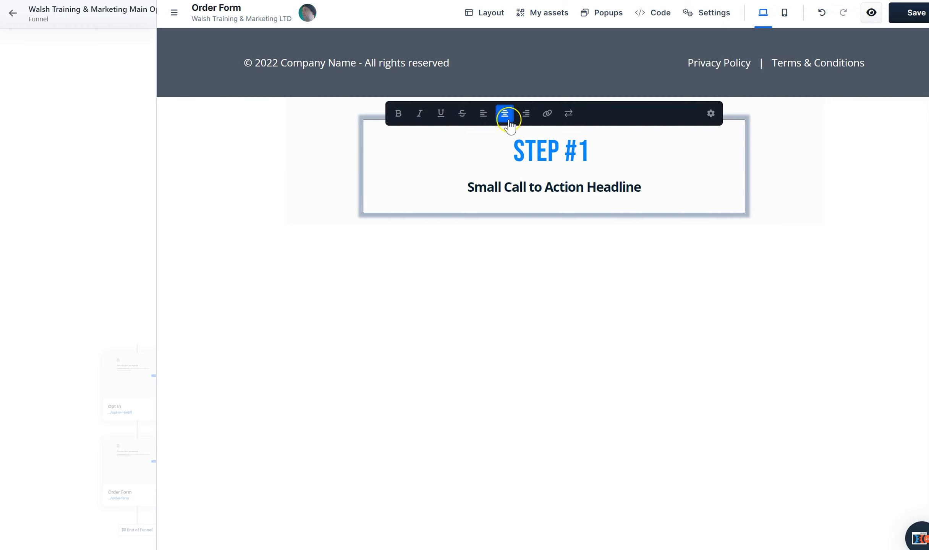
{"action": "left_click", "coordinate": [483, 113]}
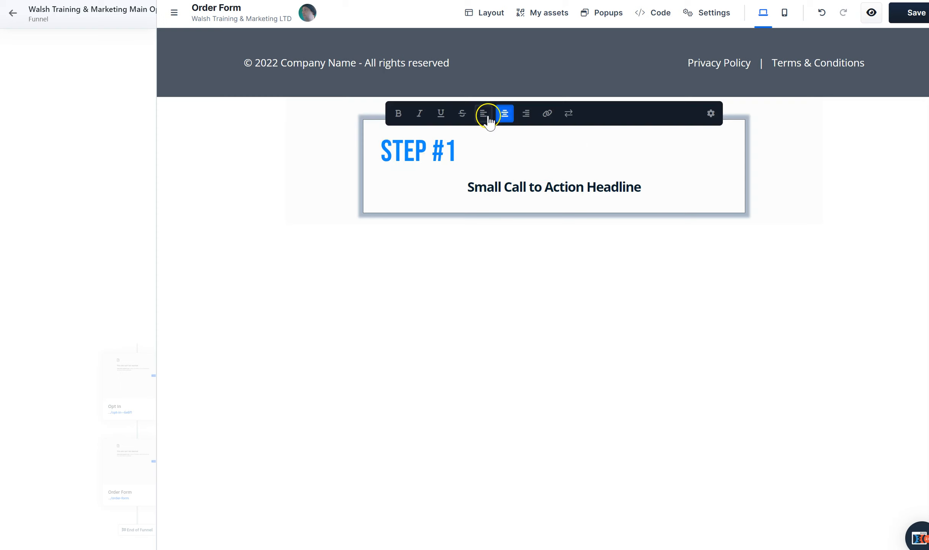
{"action": "left_click", "coordinate": [499, 199]}
{"action": "left_click", "coordinate": [483, 154]}
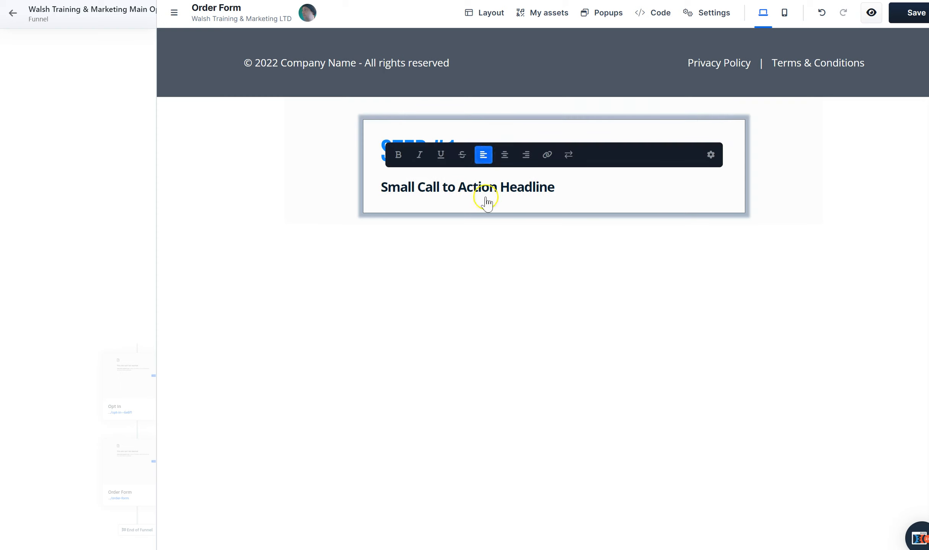
{"action": "left_click", "coordinate": [482, 298]}
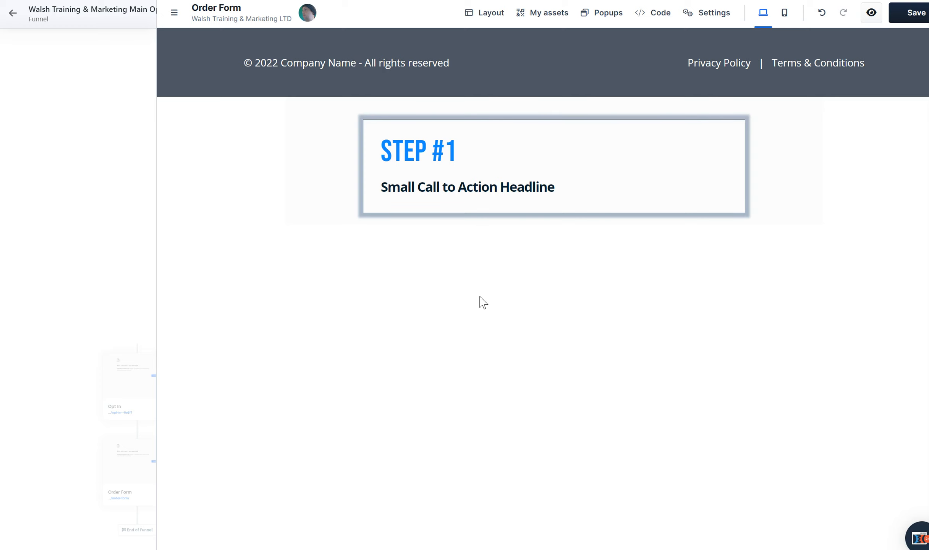
Replace the sub headline text with "Get Thing #1"
{"action": "left_click", "coordinate": [464, 184]}
{"action": "left_click", "coordinate": [467, 184]}
{"action": "key", "text": "ctrl+a"}
{"action": "type", "text": "Get"}
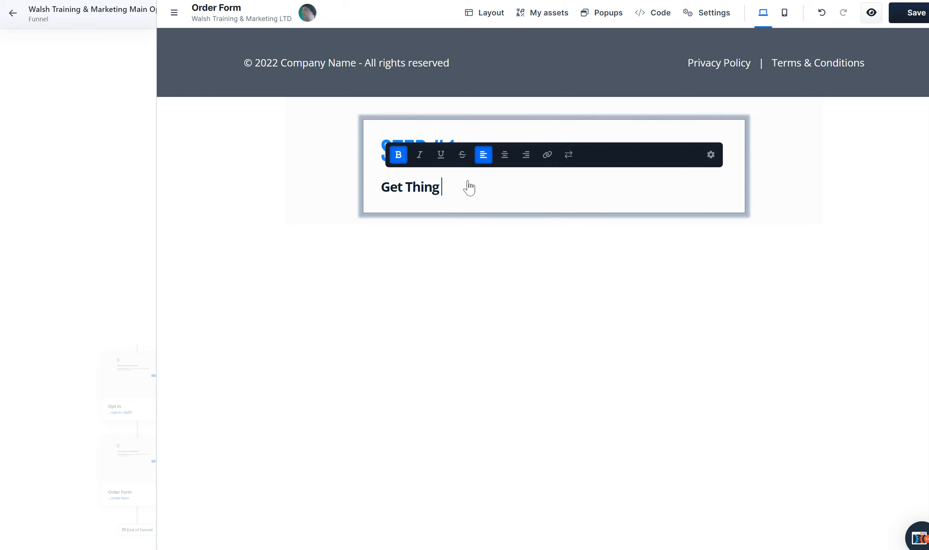
{"action": "left_click", "coordinate": [497, 270]}
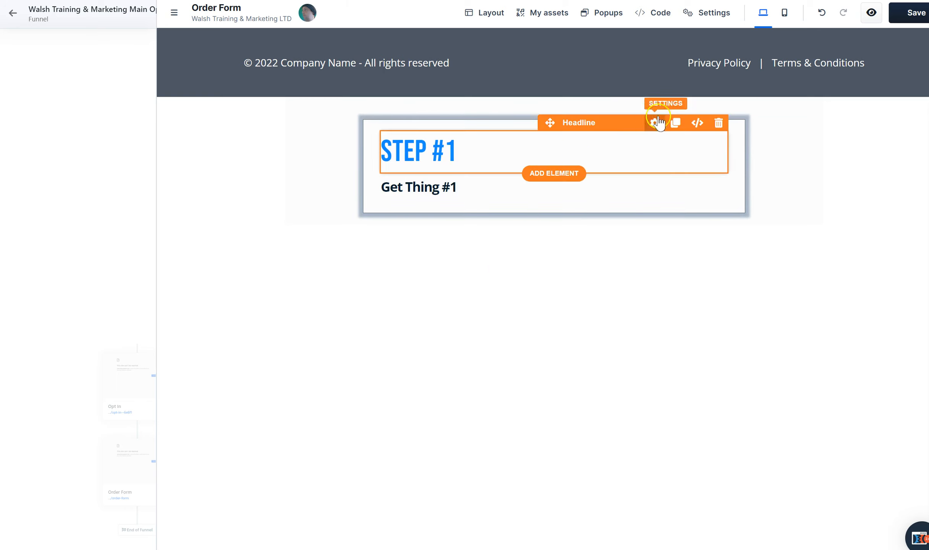
Clone the STEP #1 row and change the headline in the copy to "STEP #2"
{"action": "left_click", "coordinate": [714, 120]}
{"action": "left_click", "coordinate": [674, 112]}
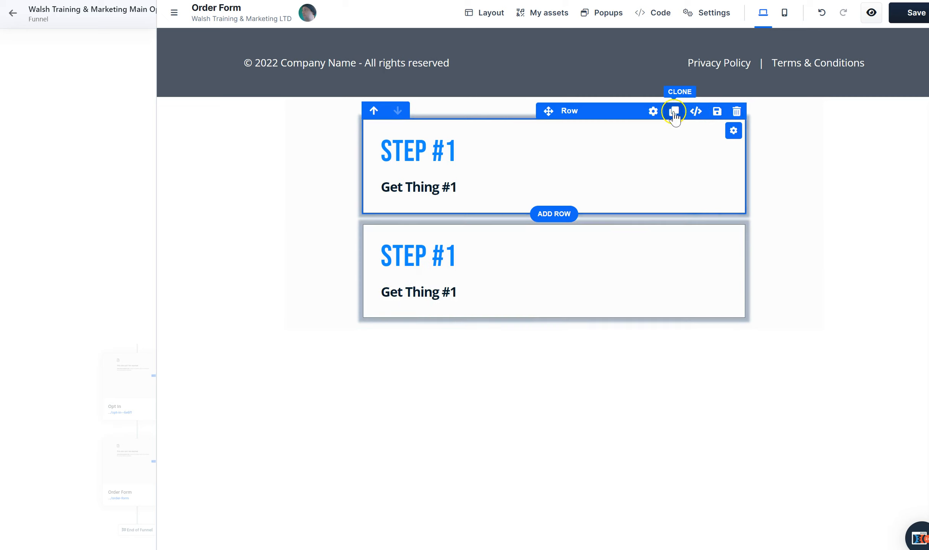
{"action": "left_click", "coordinate": [465, 259]}
{"action": "left_click", "coordinate": [462, 254]}
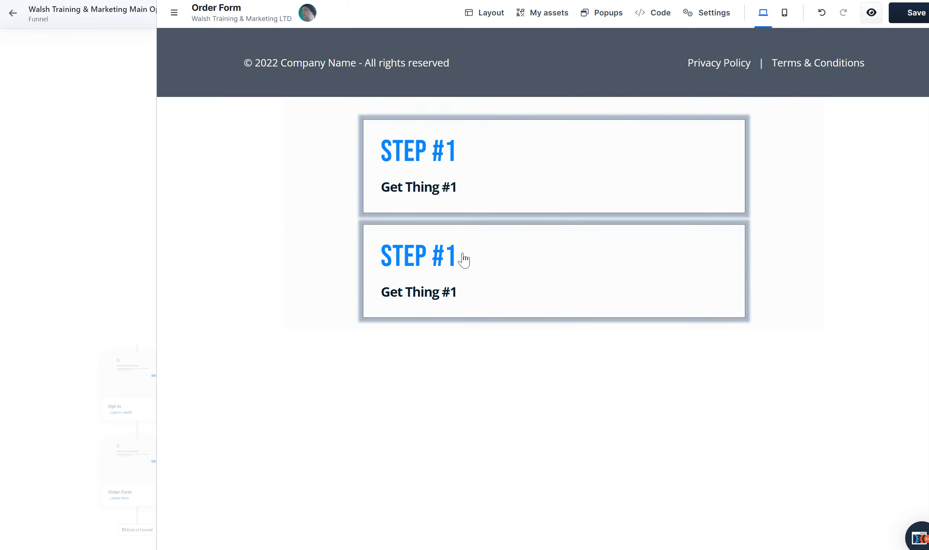
{"action": "left_click", "coordinate": [453, 259]}
{"action": "left_click", "coordinate": [453, 255]}
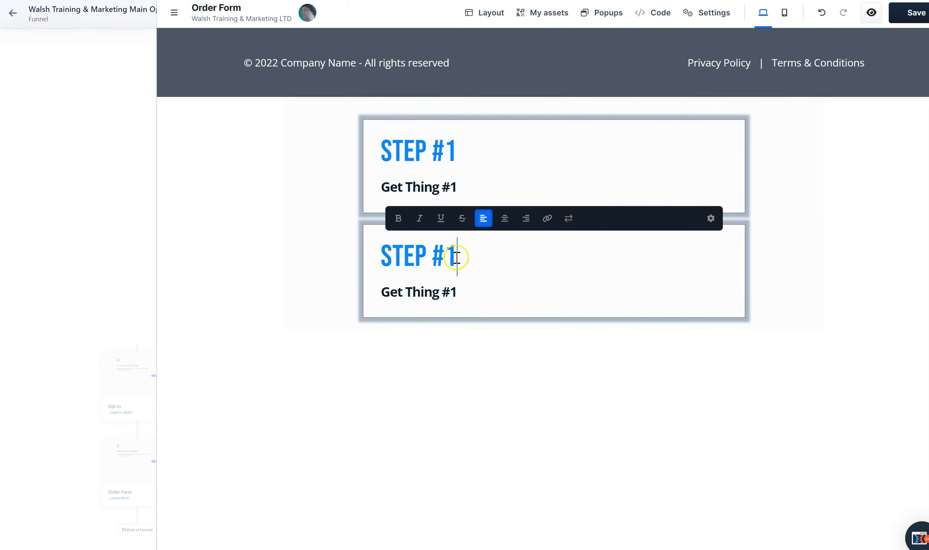
{"action": "left_click", "coordinate": [544, 365]}
Set the STEP #2 row's top margin to 50 and close its settings
{"action": "mouse_move", "coordinate": [691, 219]}
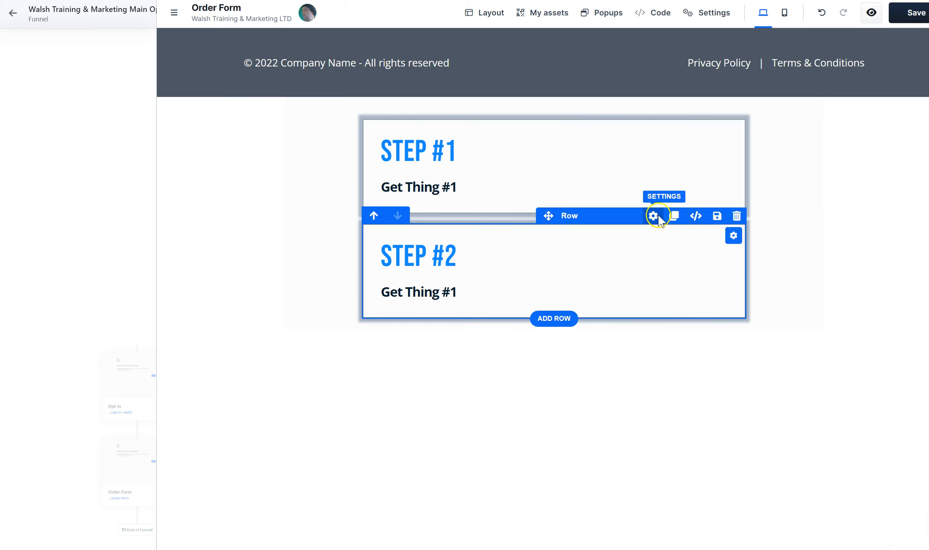
{"action": "left_click", "coordinate": [654, 217]}
{"action": "left_click_drag", "start_coordinate": [913, 105], "coordinate": [905, 105]}
{"action": "type", "text": "50"}
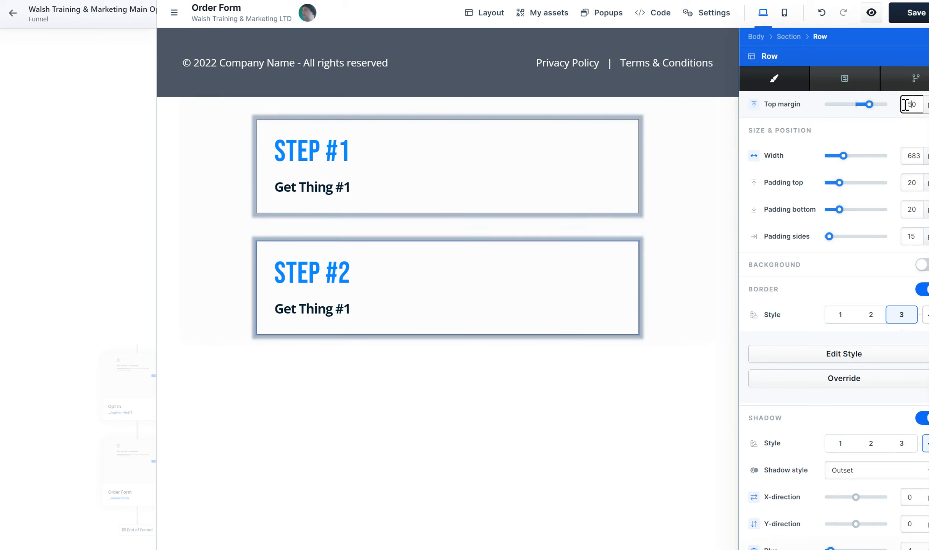
{"action": "left_click", "coordinate": [599, 435]}
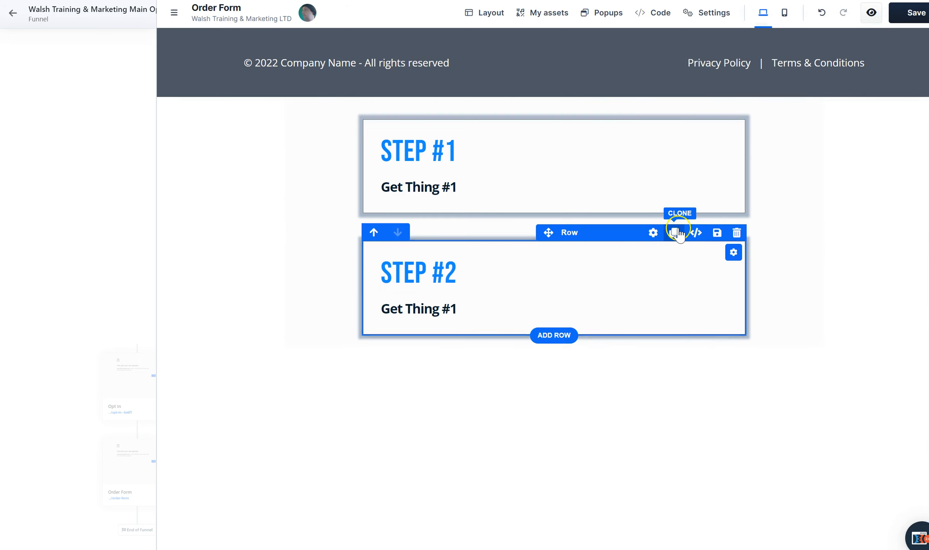
Clone the STEP #2 row repeatedly until the section holds five step rows
{"action": "left_click", "coordinate": [675, 234]}
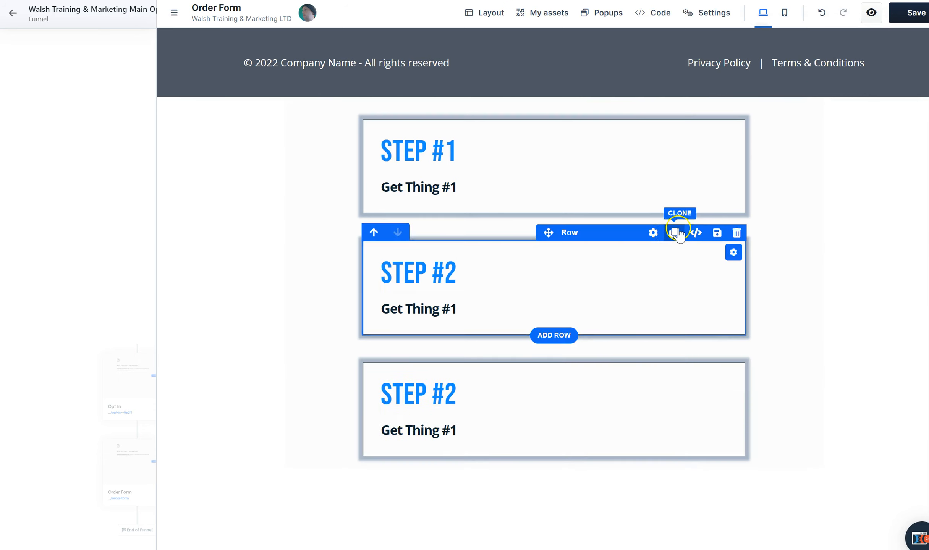
{"action": "left_click", "coordinate": [674, 356]}
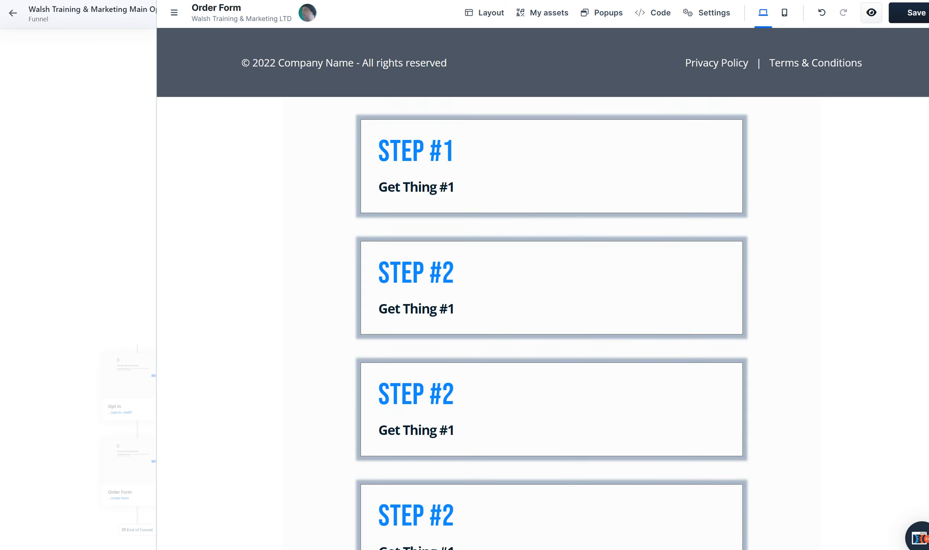
{"action": "scroll", "coordinate": [543, 287], "scroll_direction": "down", "scroll_amount": 5}
{"action": "scroll", "coordinate": [867, 145], "scroll_direction": "up", "scroll_amount": 5}
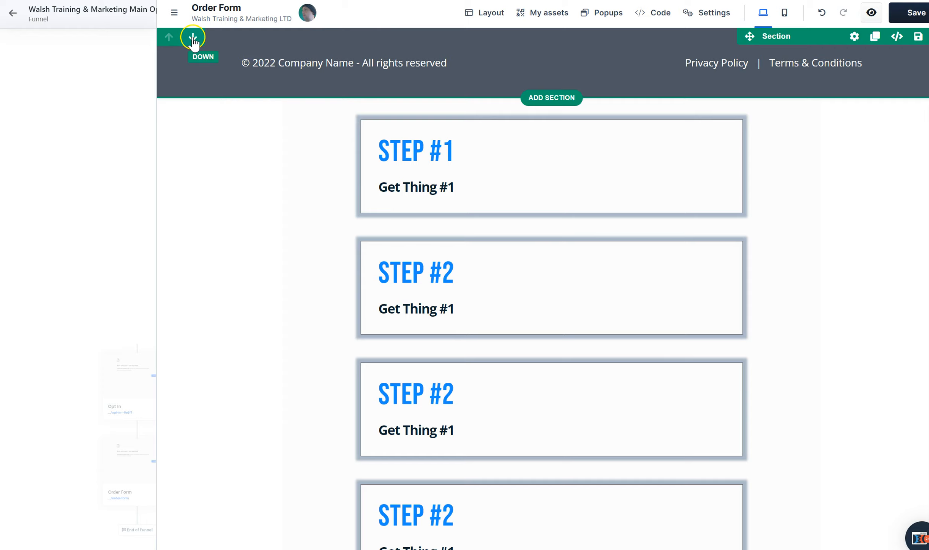
Move the dark footer section below the step rows and increase its top margin
{"action": "left_click", "coordinate": [193, 37]}
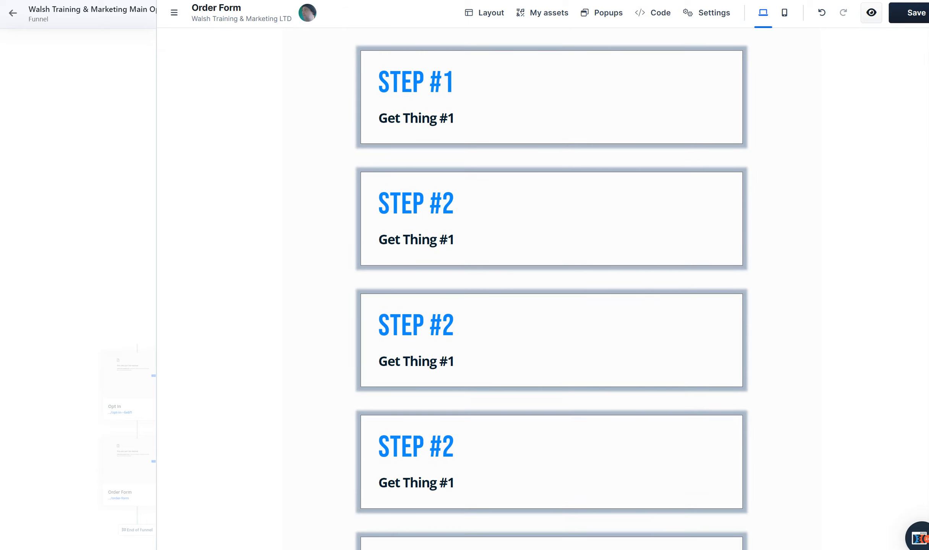
{"action": "scroll", "coordinate": [552, 287], "scroll_direction": "down", "scroll_amount": 5}
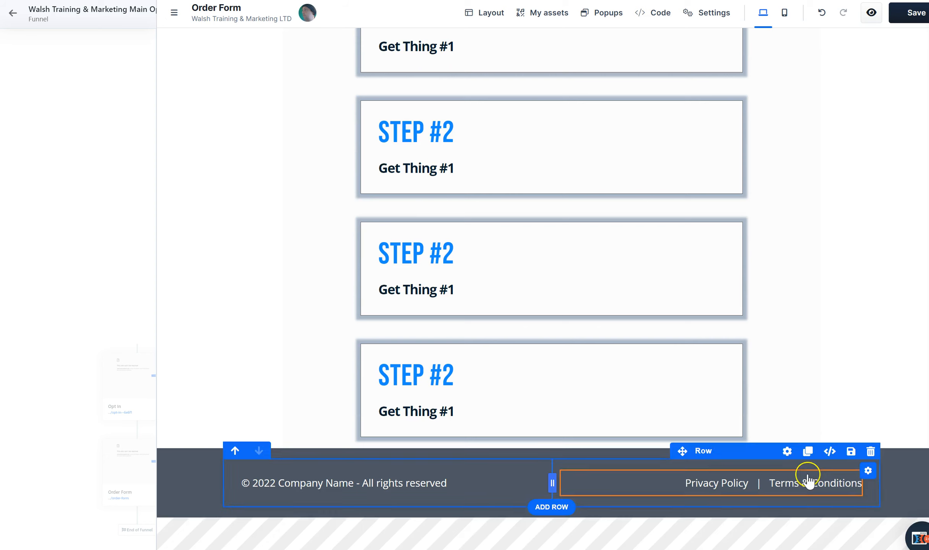
{"action": "left_click", "coordinate": [855, 441]}
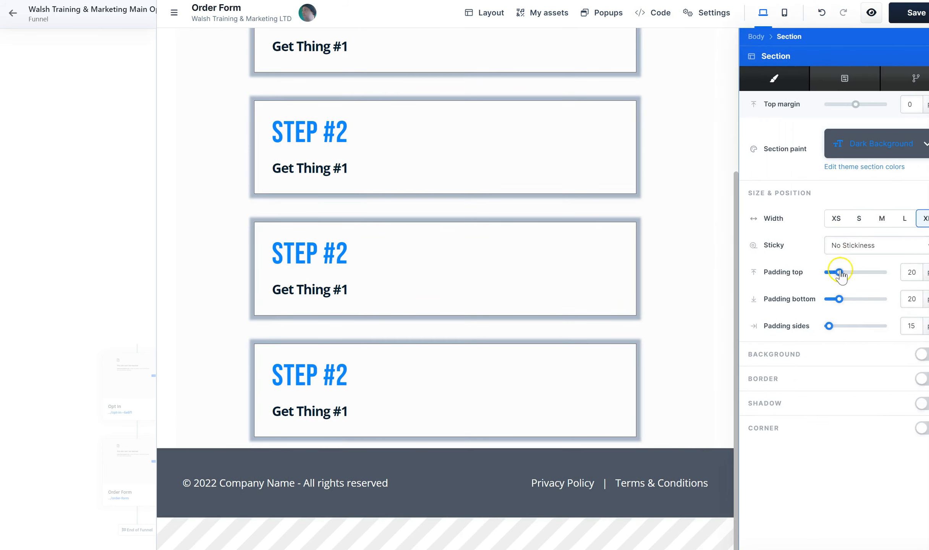
{"action": "left_click_drag", "start_coordinate": [857, 109], "coordinate": [871, 106]}
{"action": "left_click", "coordinate": [680, 235]}
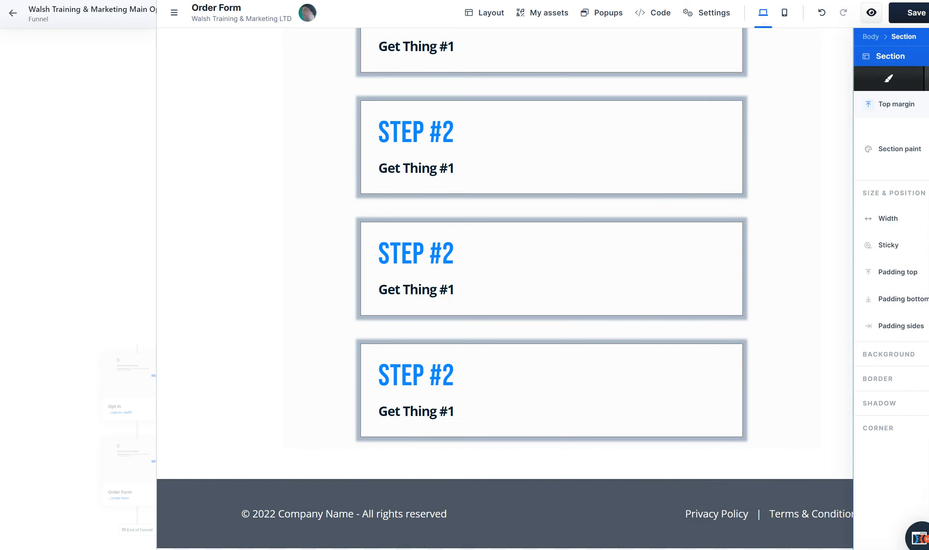
Change the footer text to "© 2022+ Walsh Training & Marketing" and delete the paragraph with the Privacy Policy and Terms & Conditions links
{"action": "left_click", "coordinate": [345, 527]}
{"action": "left_click_drag", "start_coordinate": [278, 514], "coordinate": [454, 521]}
{"action": "key", "text": "BackSpace"}
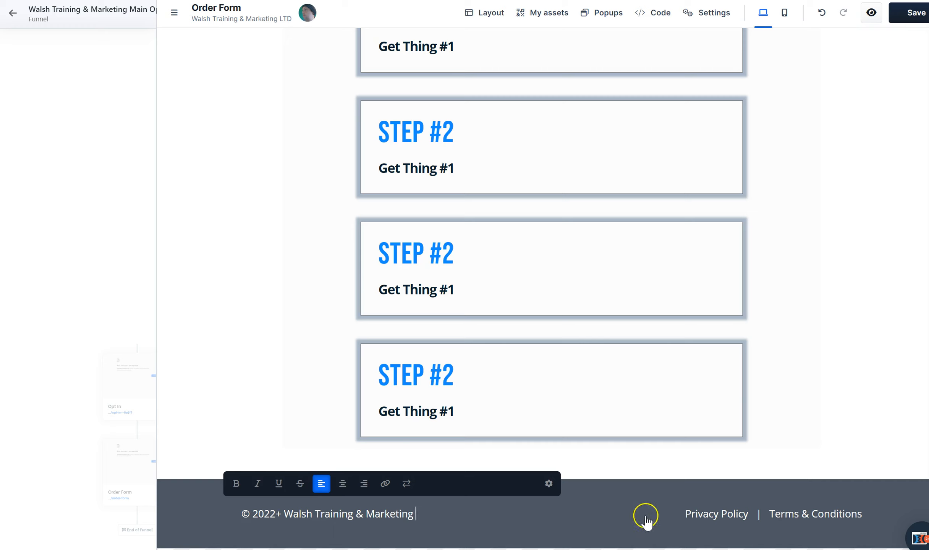
{"action": "left_click", "coordinate": [655, 488]}
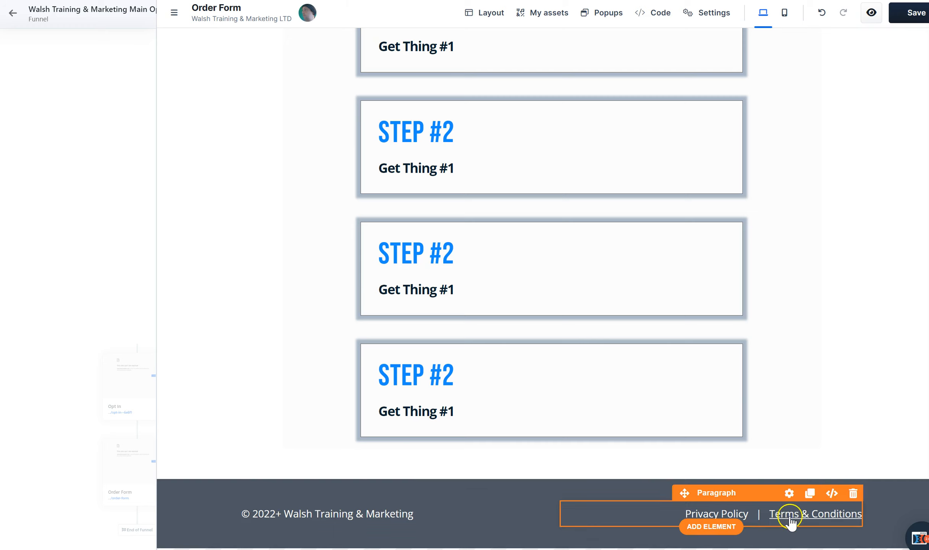
{"action": "left_click", "coordinate": [850, 492]}
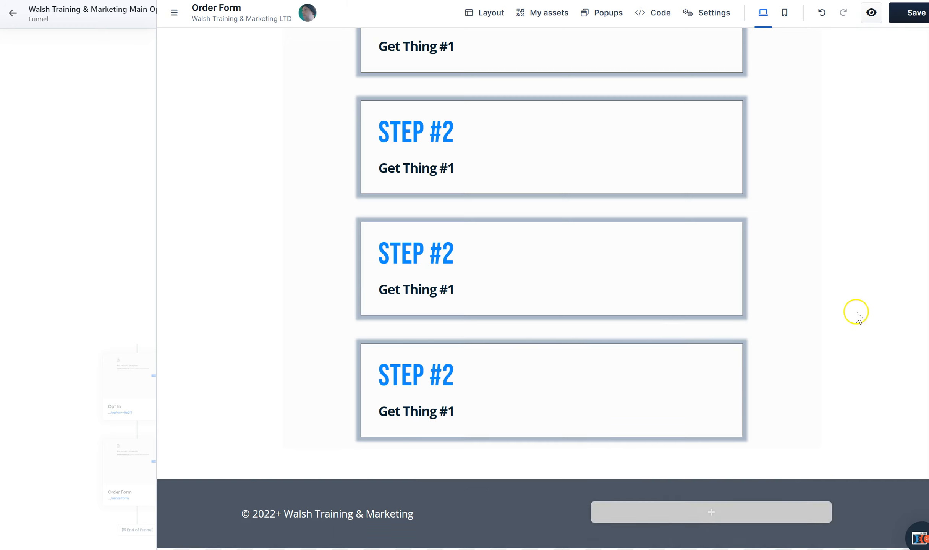
Change the sub headline in the second step row to "Get Thing #2"
{"action": "scroll", "coordinate": [550, 287], "scroll_direction": "up", "scroll_amount": 5}
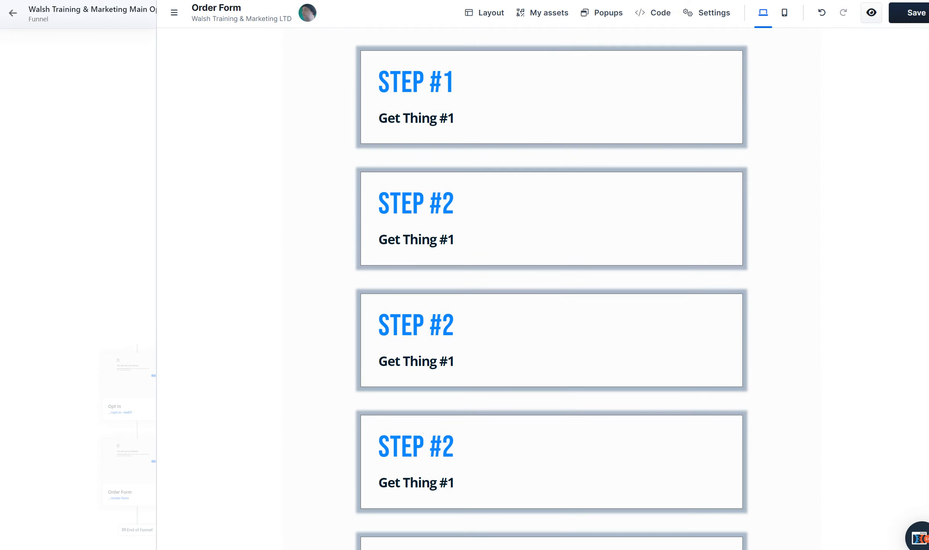
{"action": "left_click", "coordinate": [464, 245]}
{"action": "left_click", "coordinate": [463, 241]}
{"action": "left_click", "coordinate": [447, 240]}
{"action": "left_click", "coordinate": [457, 240]}
{"action": "left_click", "coordinate": [457, 240]}
{"action": "left_click", "coordinate": [457, 244]}
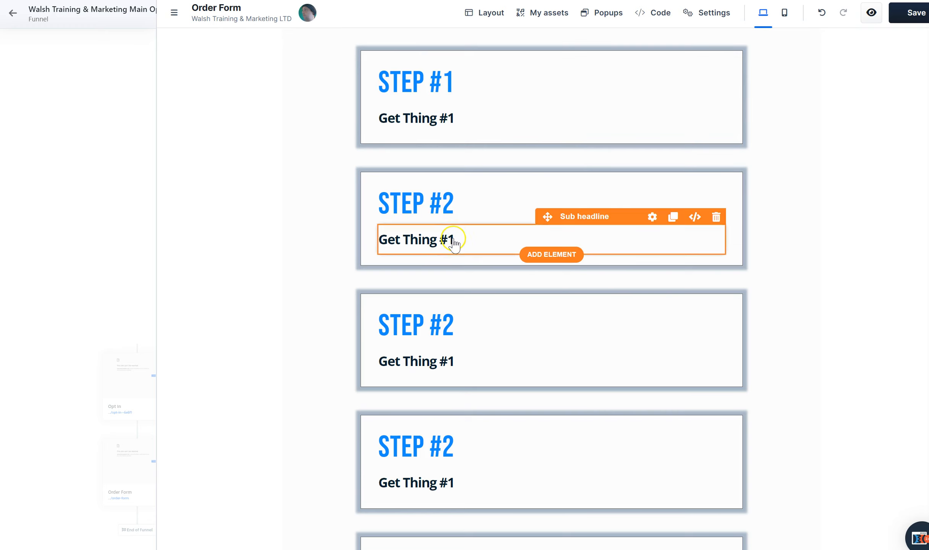
{"action": "left_click", "coordinate": [454, 239]}
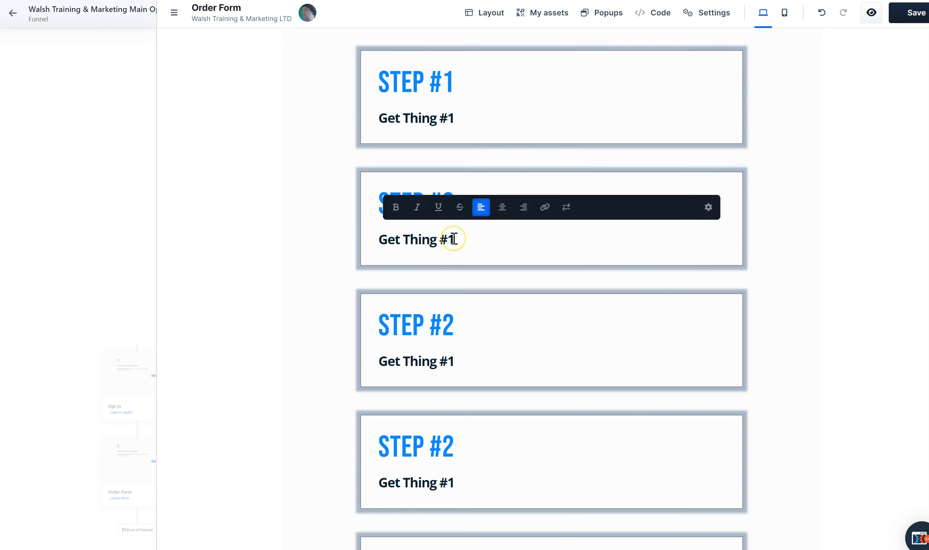
Change the sub headline in the third step row to "Get Thing #3"
{"action": "left_click", "coordinate": [461, 353]}
{"action": "left_click", "coordinate": [455, 359]}
{"action": "left_click", "coordinate": [455, 364]}
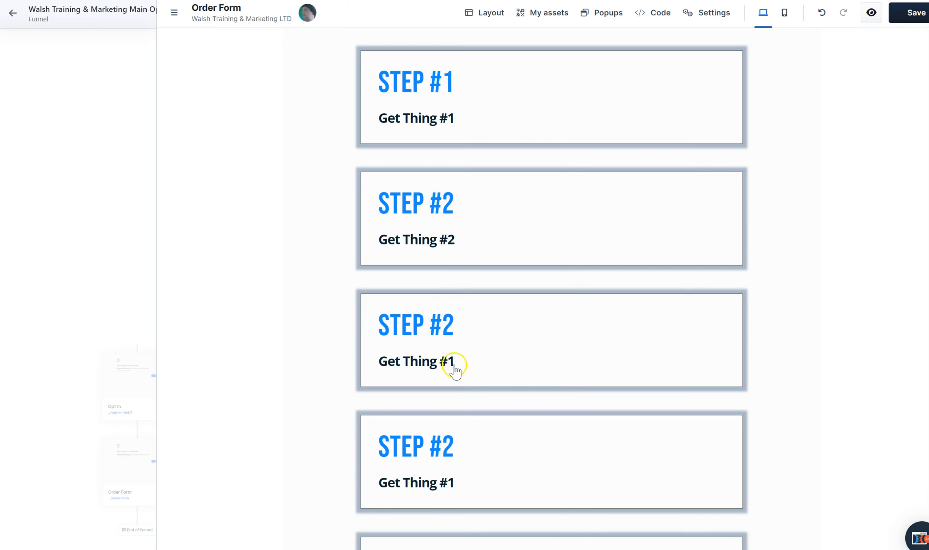
{"action": "double_click", "coordinate": [451, 357]}
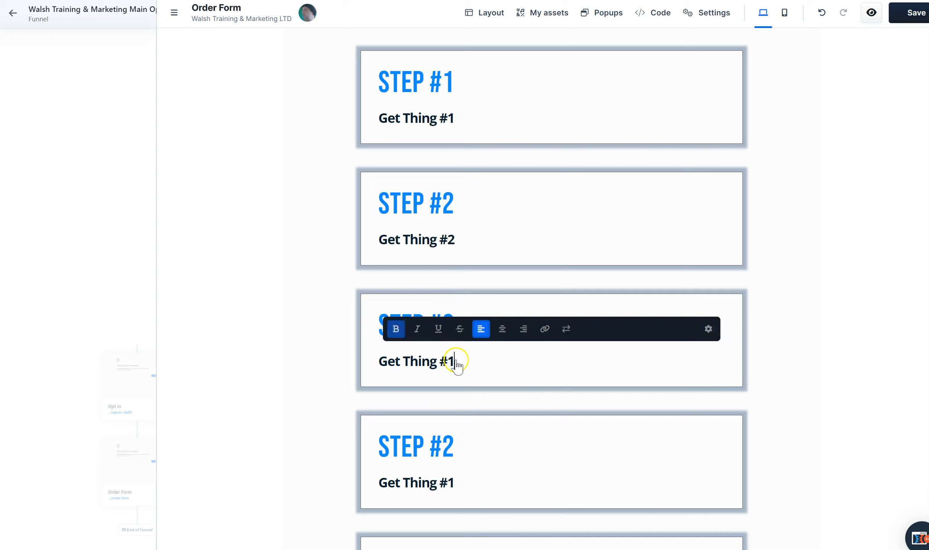
{"action": "left_click", "coordinate": [456, 360]}
{"action": "left_click", "coordinate": [457, 361]}
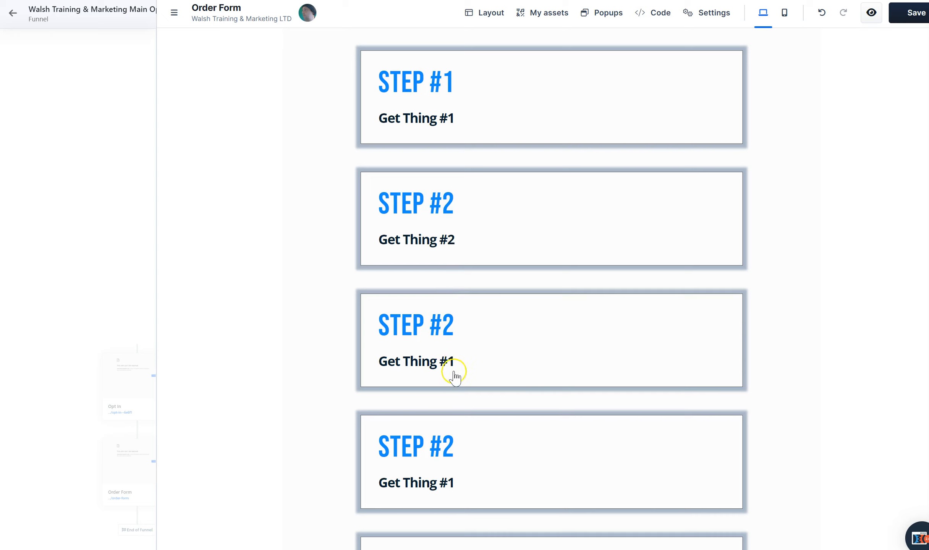
{"action": "left_click", "coordinate": [453, 360]}
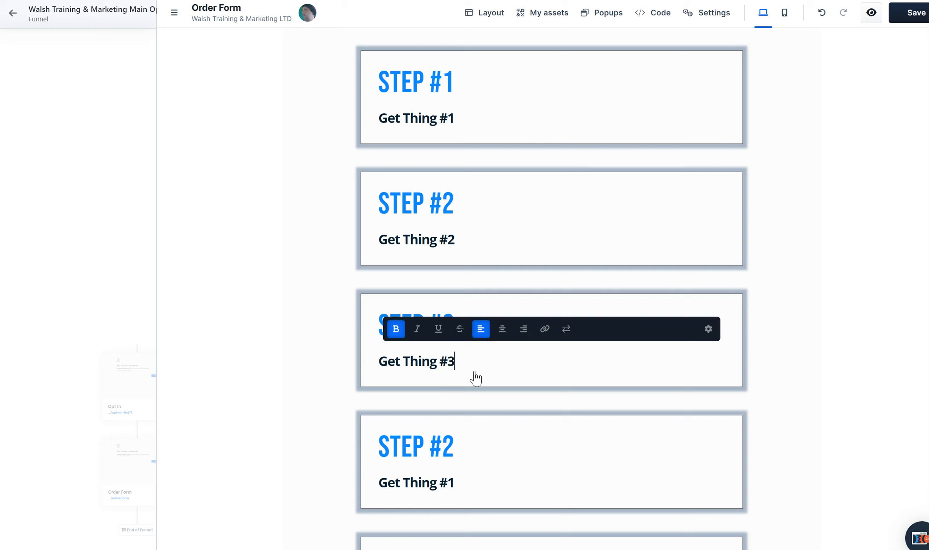
Change the sub headline in the fourth step row to "Get Thing #4"
{"action": "left_click", "coordinate": [460, 484]}
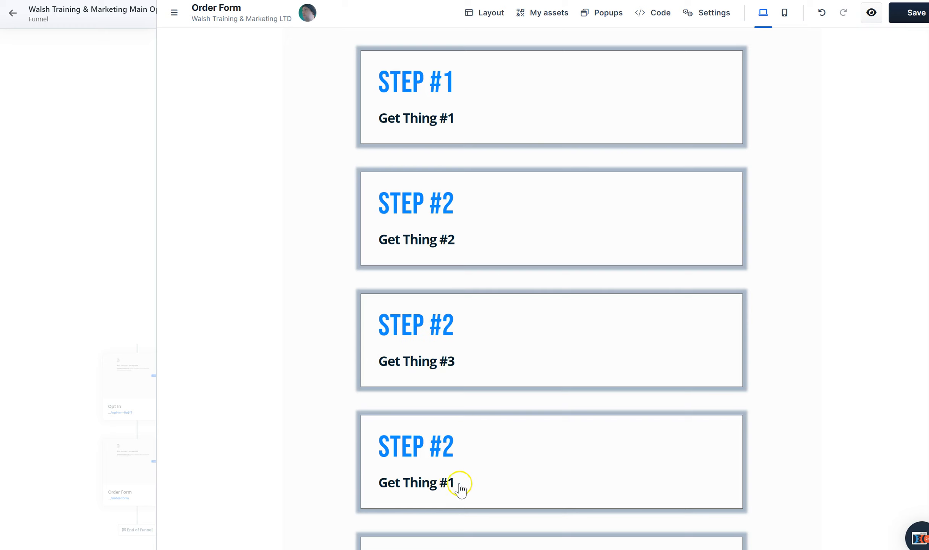
{"action": "left_click", "coordinate": [462, 484]}
{"action": "left_click", "coordinate": [454, 483]}
{"action": "left_click", "coordinate": [454, 483]}
{"action": "left_click", "coordinate": [454, 483]}
{"action": "left_click", "coordinate": [456, 483]}
{"action": "left_click", "coordinate": [455, 482]}
{"action": "left_click", "coordinate": [453, 482]}
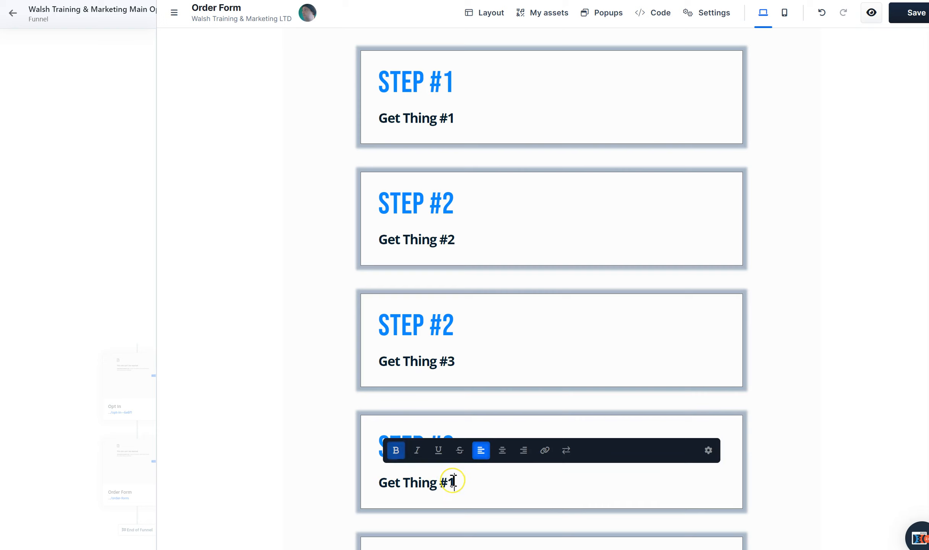
{"action": "type", "text": "4"}
{"action": "left_click", "coordinate": [873, 367]}
Change the sub headline in the fifth step row to "Get Thing #5"
{"action": "scroll", "coordinate": [894, 363], "scroll_direction": "down", "scroll_amount": 5}
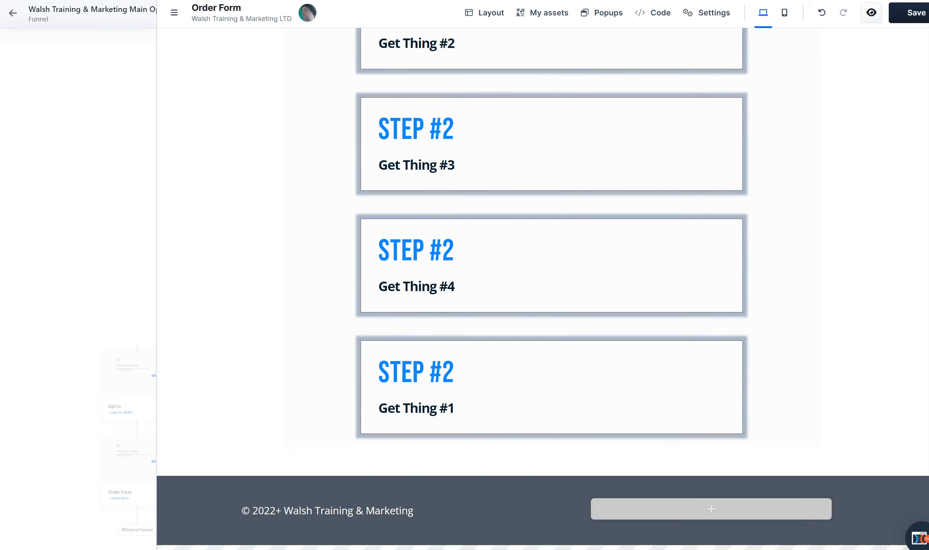
{"action": "left_click", "coordinate": [457, 408]}
{"action": "left_click", "coordinate": [459, 407]}
{"action": "left_click", "coordinate": [457, 409]}
{"action": "left_click", "coordinate": [449, 407]}
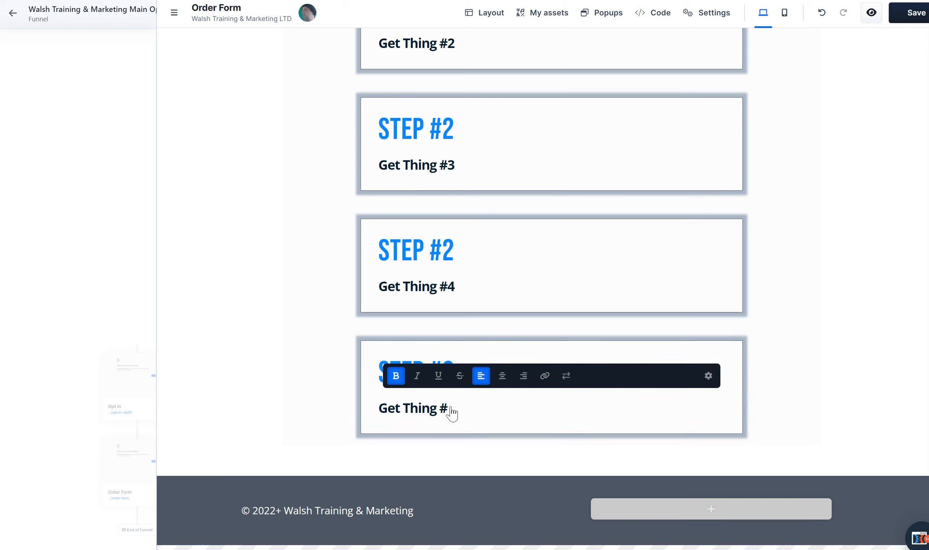
{"action": "left_click", "coordinate": [797, 326]}
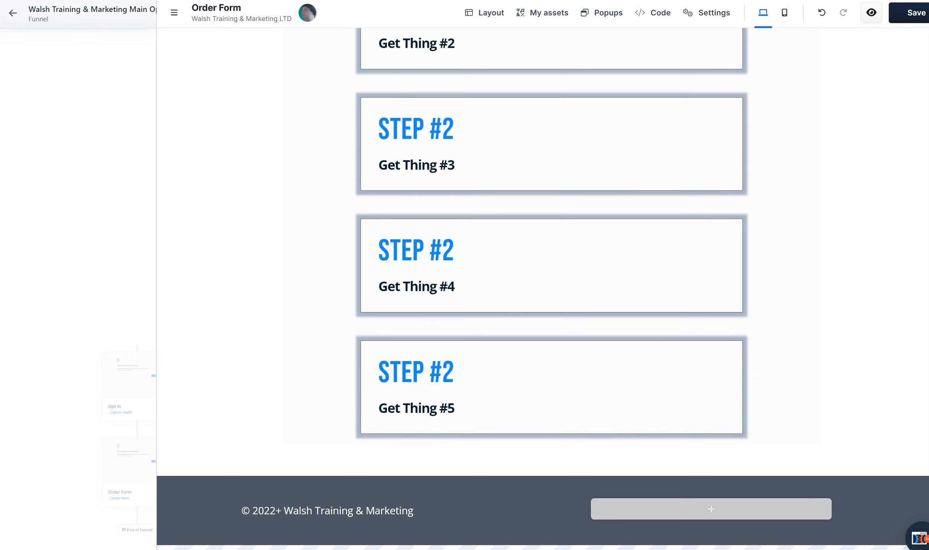
Clone the STEP #1 row and delete the duplicate
{"action": "scroll", "coordinate": [550, 267], "scroll_direction": "up", "scroll_amount": 5}
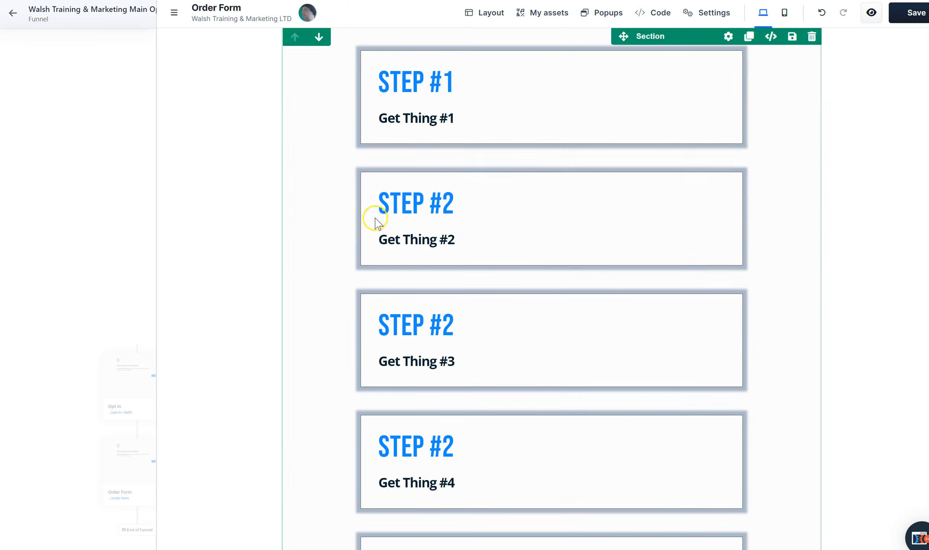
{"action": "scroll", "coordinate": [550, 287], "scroll_direction": "down", "scroll_amount": 5}
{"action": "scroll", "coordinate": [550, 287], "scroll_direction": "up", "scroll_amount": 5}
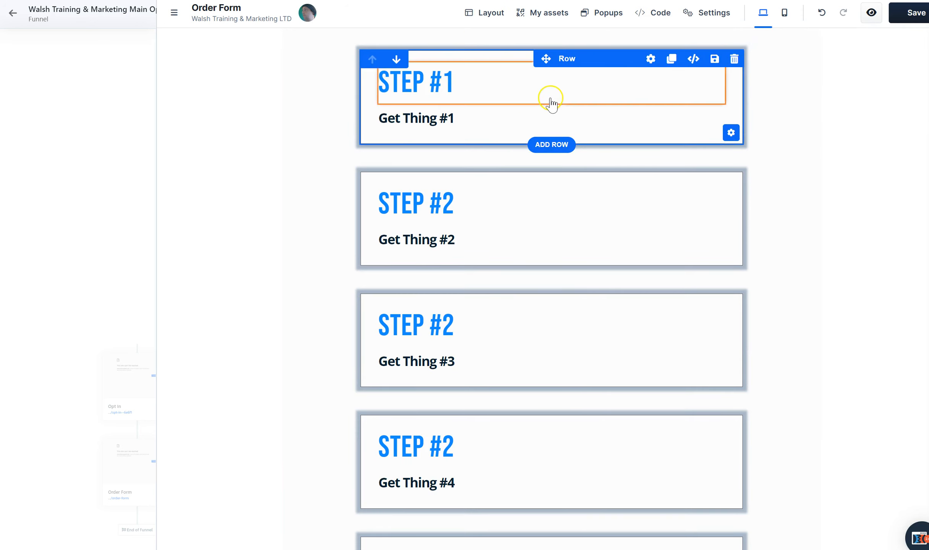
{"action": "left_click", "coordinate": [672, 60]}
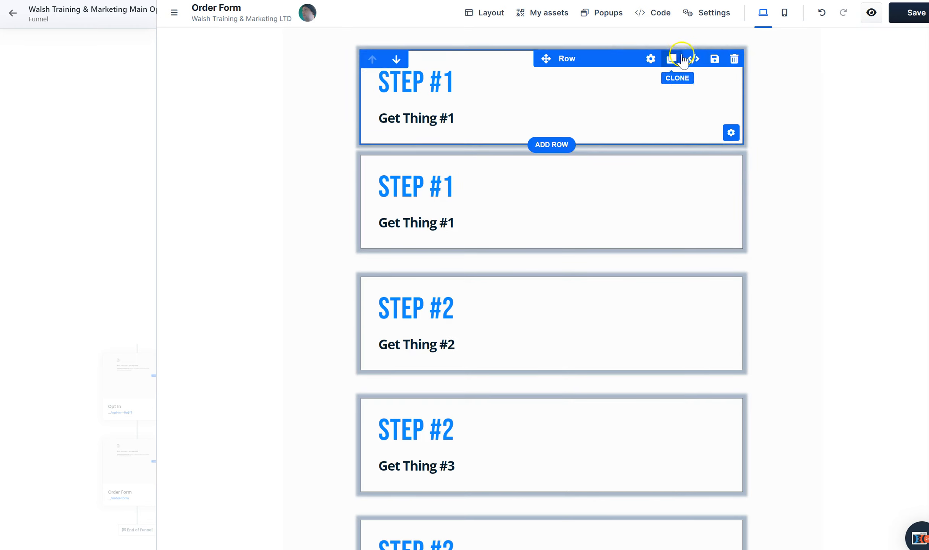
{"action": "left_click", "coordinate": [734, 58]}
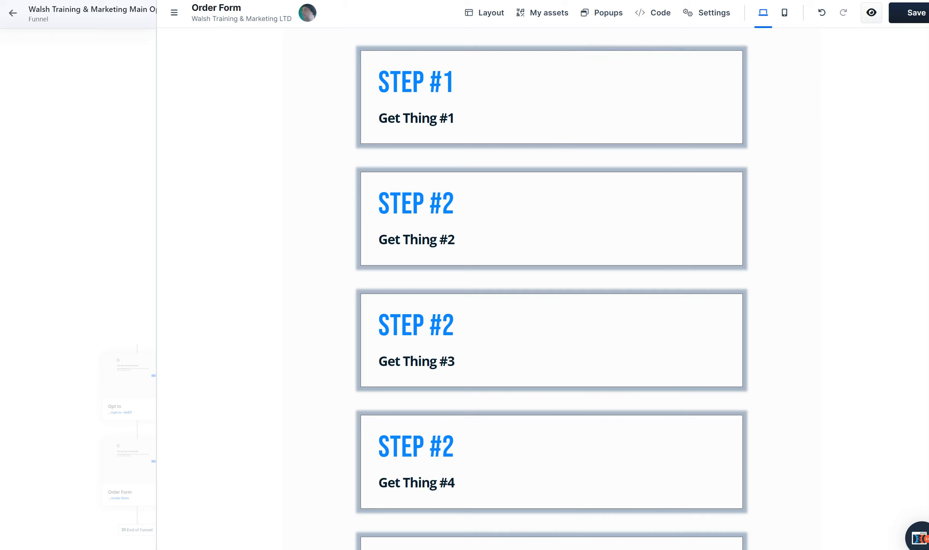
Add a blank section below the step rows and move it above them to the start of the page
{"action": "scroll", "coordinate": [887, 435], "scroll_direction": "down", "scroll_amount": 5}
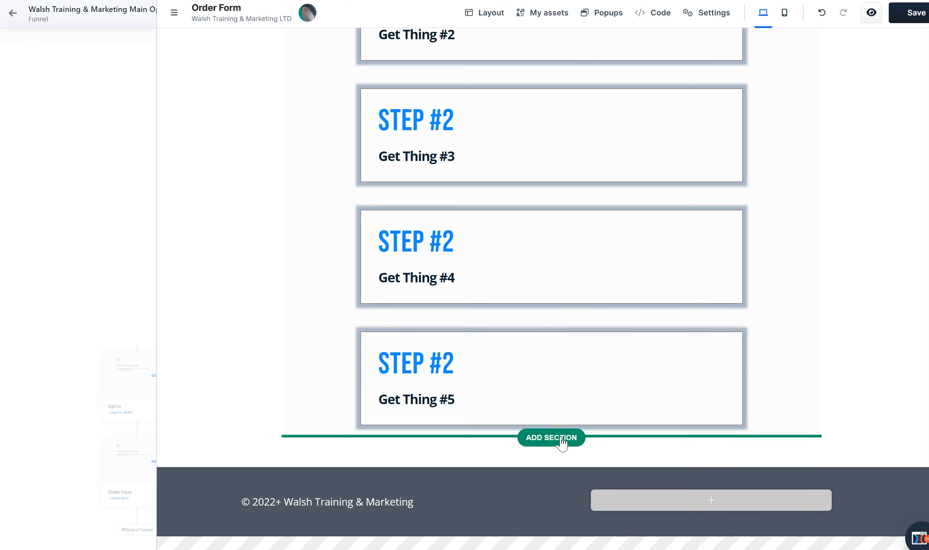
{"action": "left_click", "coordinate": [790, 138]}
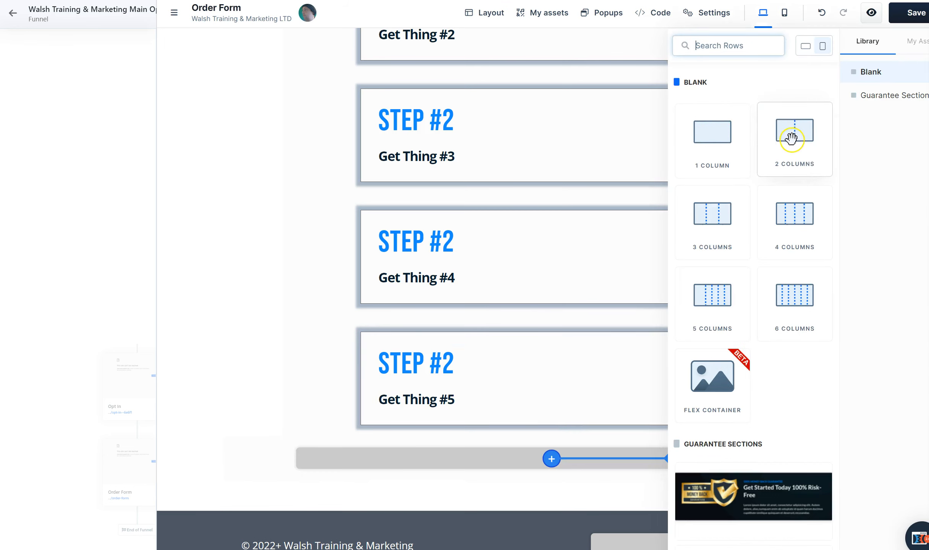
{"action": "left_click", "coordinate": [269, 426]}
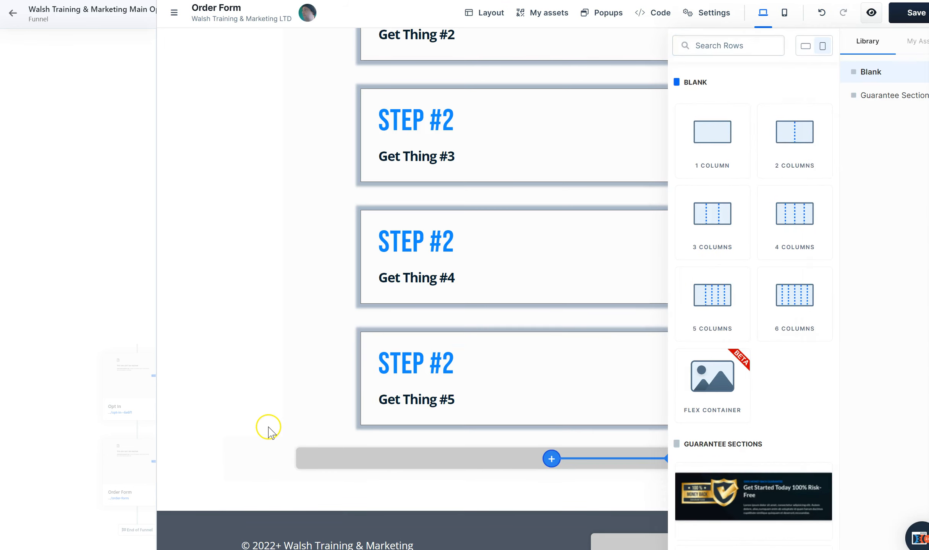
{"action": "left_click", "coordinate": [235, 430]}
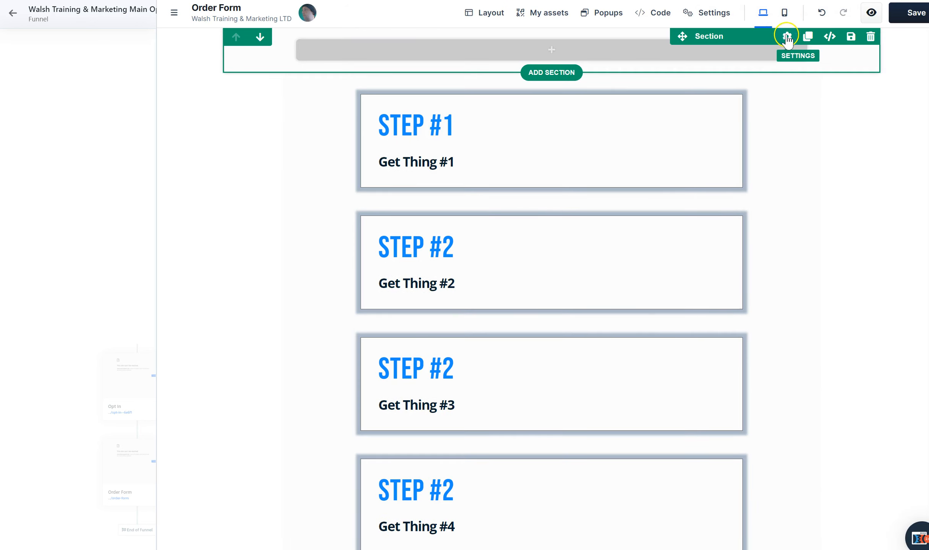
Set the new blank section's top margin to 50 and its width to XL
{"action": "left_click", "coordinate": [787, 39]}
{"action": "left_click_drag", "start_coordinate": [846, 104], "coordinate": [870, 105]}
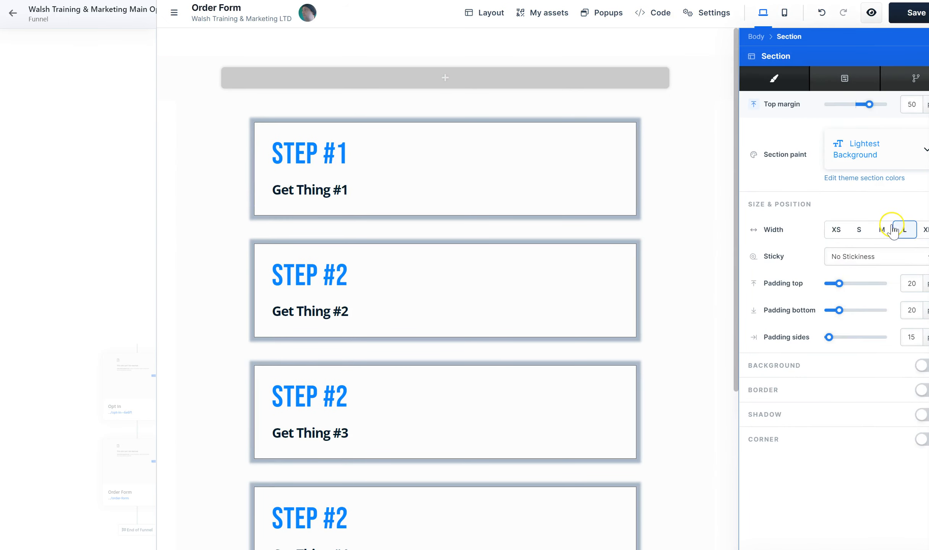
{"action": "left_click", "coordinate": [923, 229]}
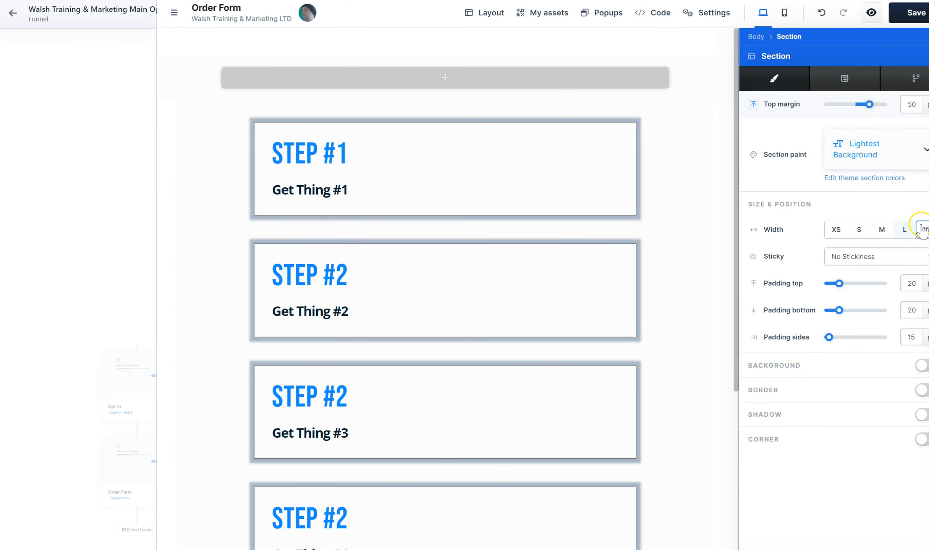
Add a one-column row containing a headline element to the new section above the step rows
{"action": "left_click", "coordinate": [546, 73]}
{"action": "left_click", "coordinate": [714, 141]}
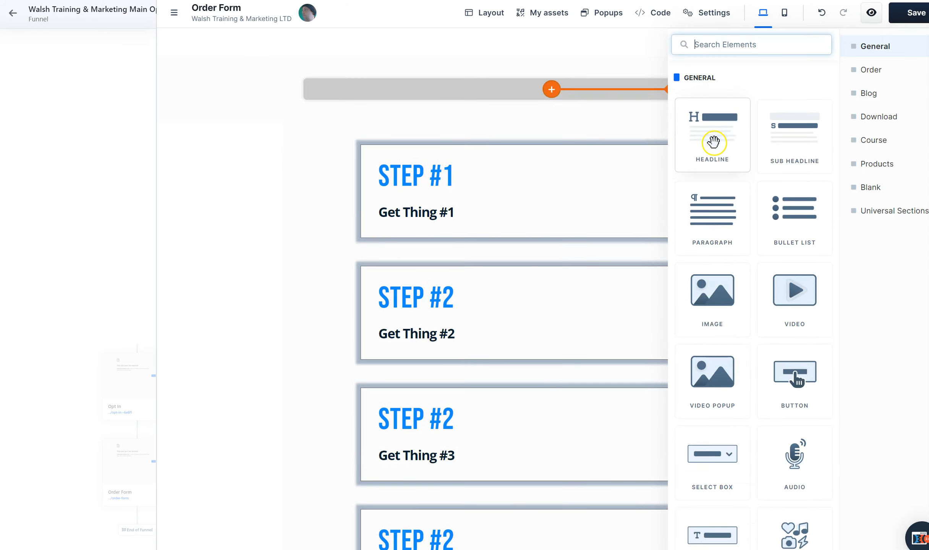
{"action": "left_click", "coordinate": [741, 131]}
Select the entire placeholder text of the new headline above the step rows for replacement
{"action": "double_click", "coordinate": [614, 101]}
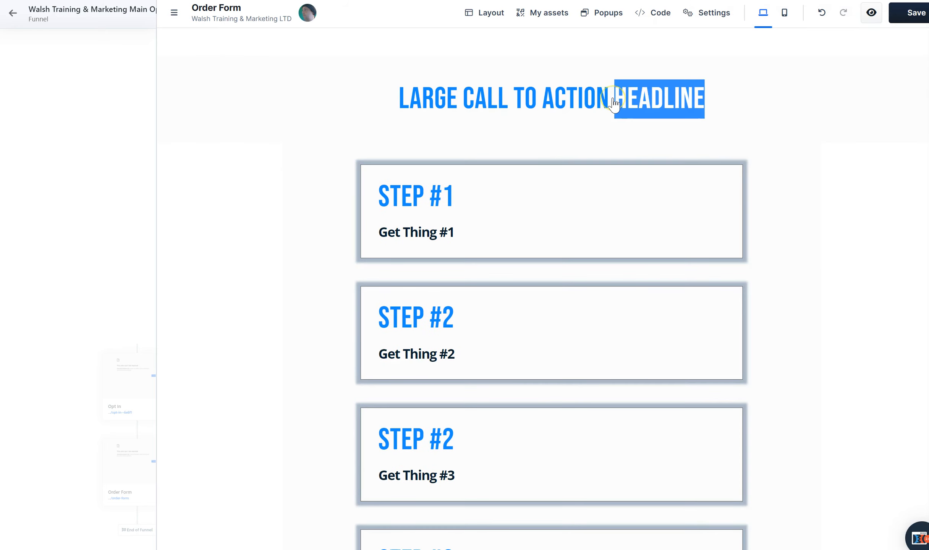
{"action": "key", "text": "ctrl+a"}
{"action": "double_click", "coordinate": [613, 101]}
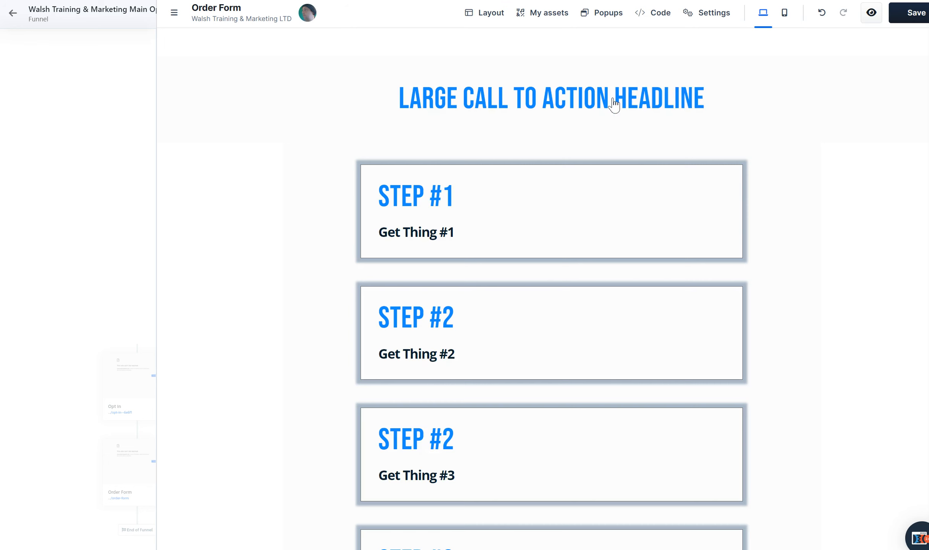
{"action": "left_click", "coordinate": [570, 101]}
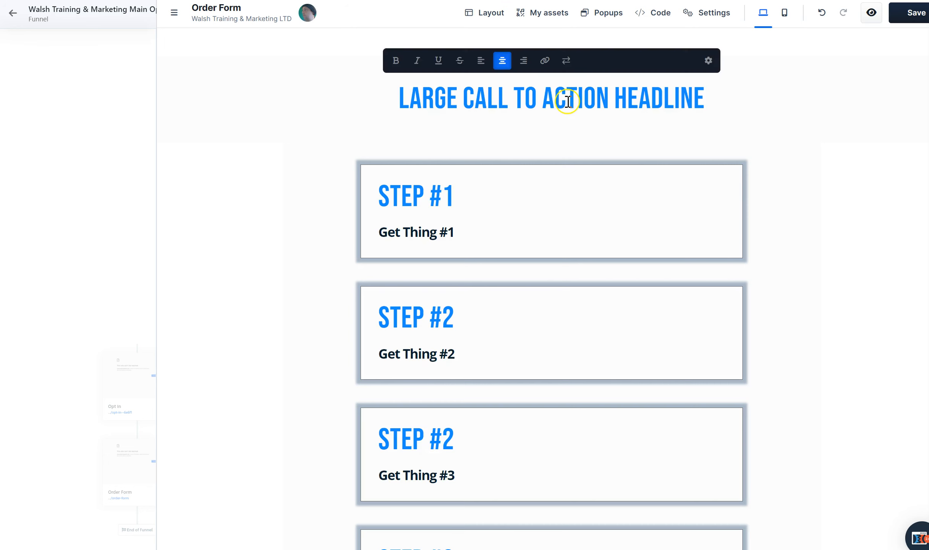
{"action": "triple_click", "coordinate": [628, 100]}
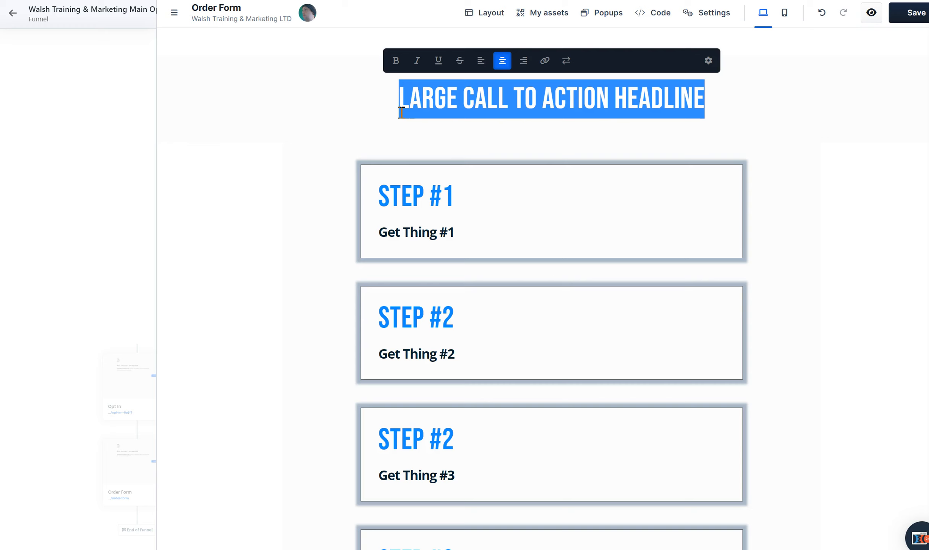
Replace the headline placeholder above the step rows with "THANKS FOR SIGNING UP JUST NOW!!" followed by a blank line
{"action": "type", "text": "THANK"}
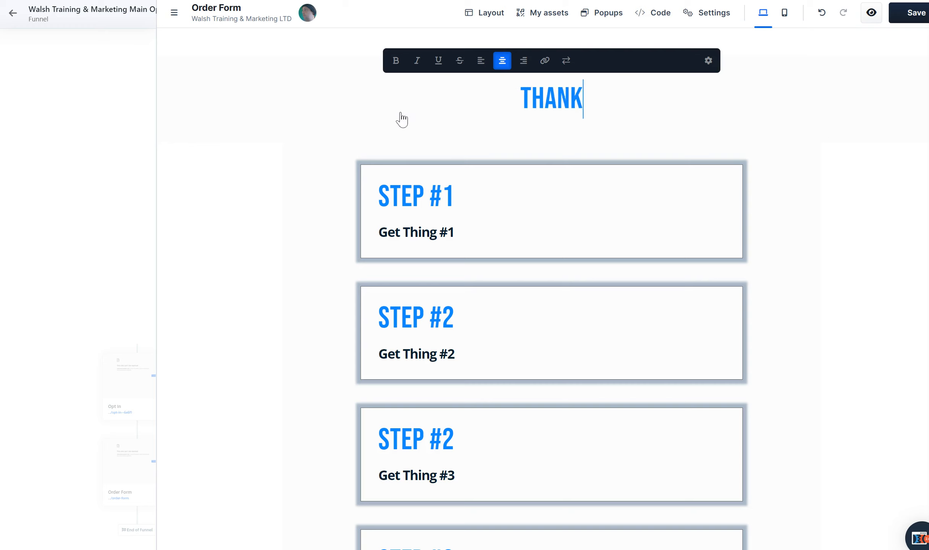
{"action": "type", "text": "S FOR SIGNING UP JUST NOW"}
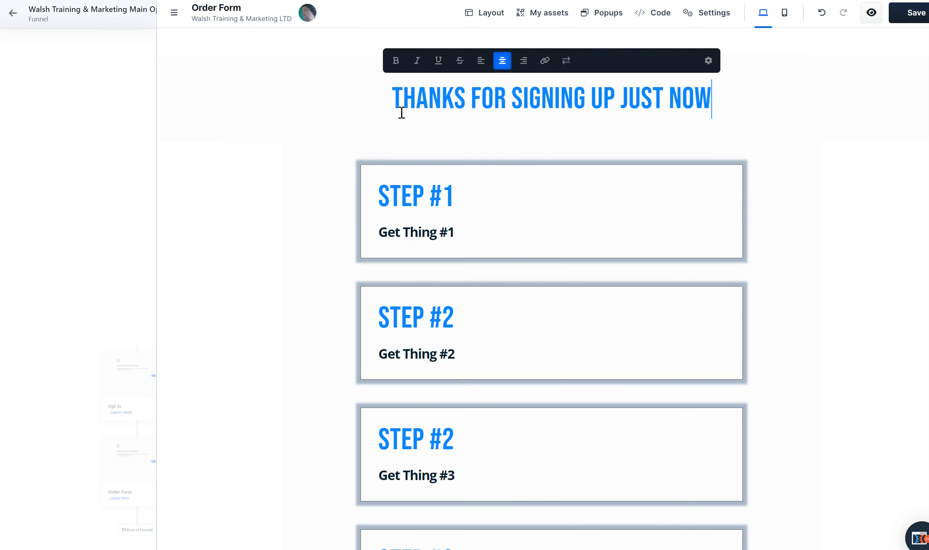
{"action": "type", "text": "!!"}
{"action": "key", "text": "Return"}
{"action": "key", "text": "Return"}
Add the headline's second paragraph: "PLEASE COMPLETE THE STEPS BELOW SO YOU KNOW WHEN WE GO LIVE AND DO NOT MISS OUT ON MORE TRAINING!"
{"action": "type", "text": "PLEASE "}
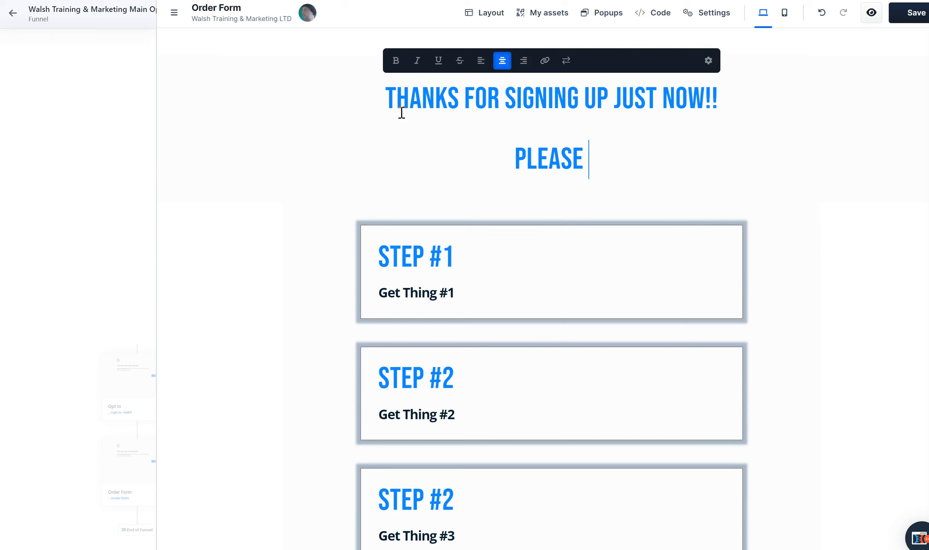
{"action": "type", "text": "COMPLETE"}
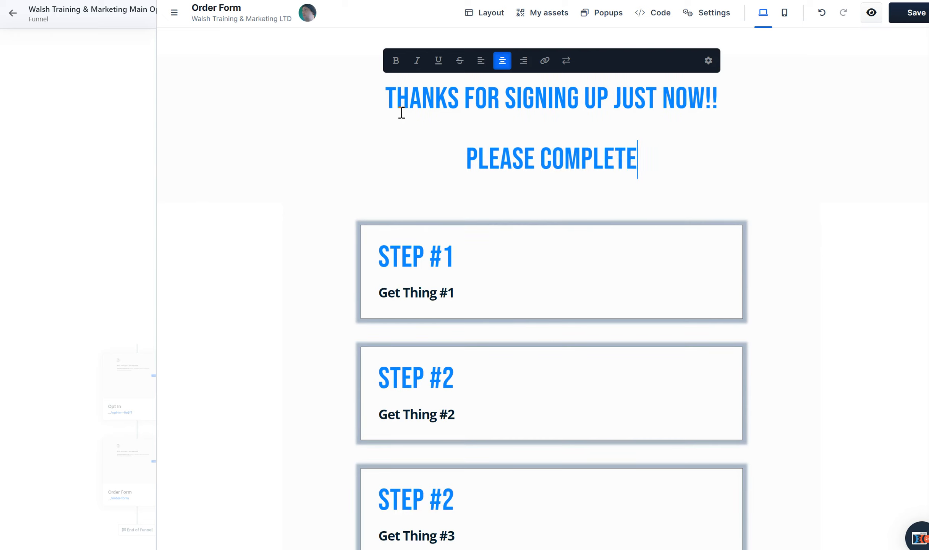
{"action": "type", "text": " THE STEPS"}
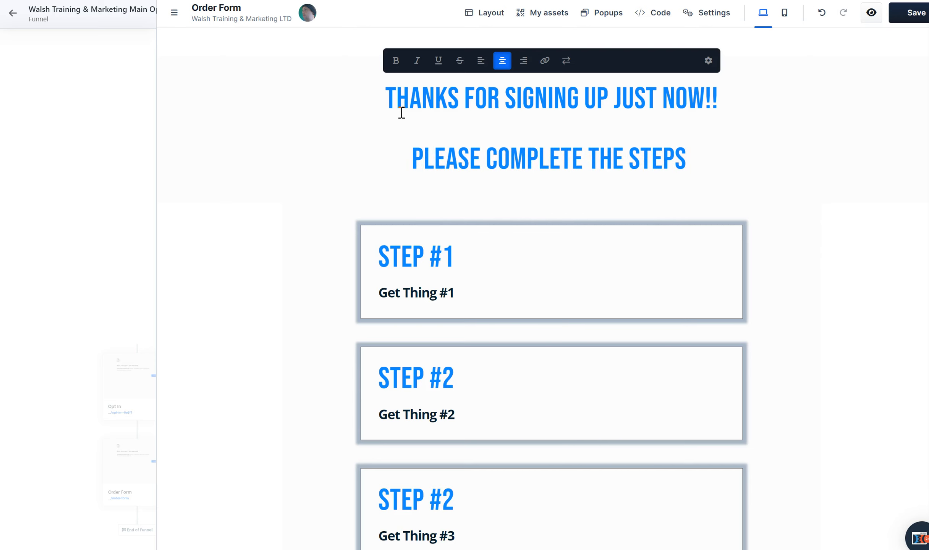
{"action": "type", "text": " BELOW SO YOU "}
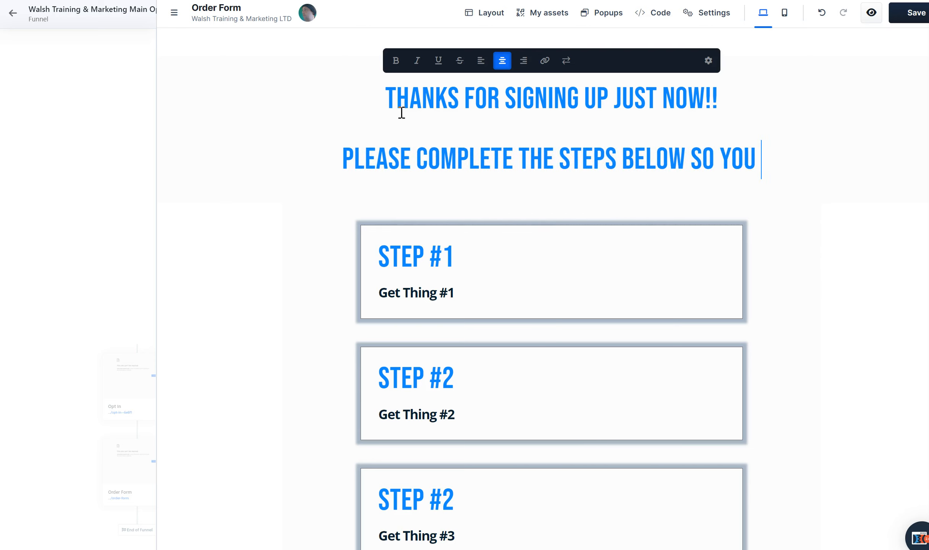
{"action": "type", "text": "KNOW WHEN "}
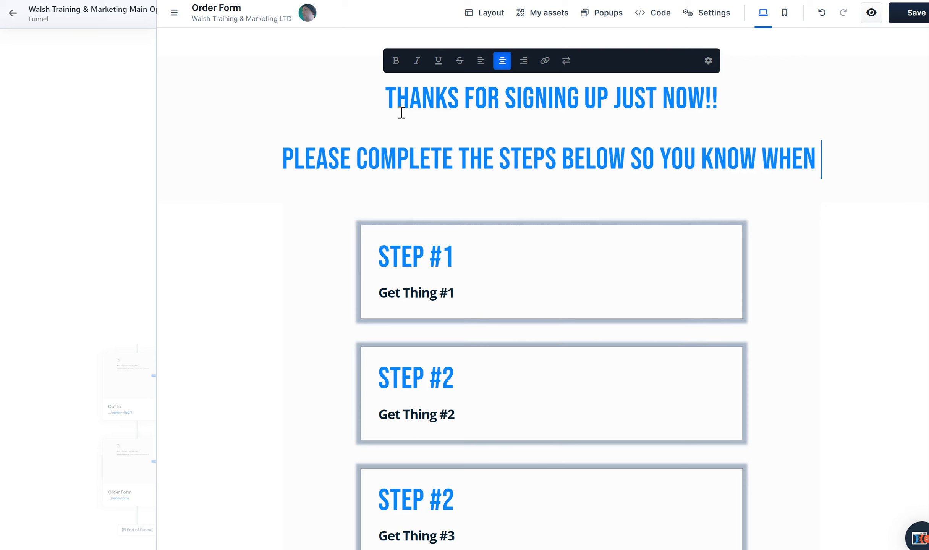
{"action": "type", "text": "WE GO LIVE AND DO N"}
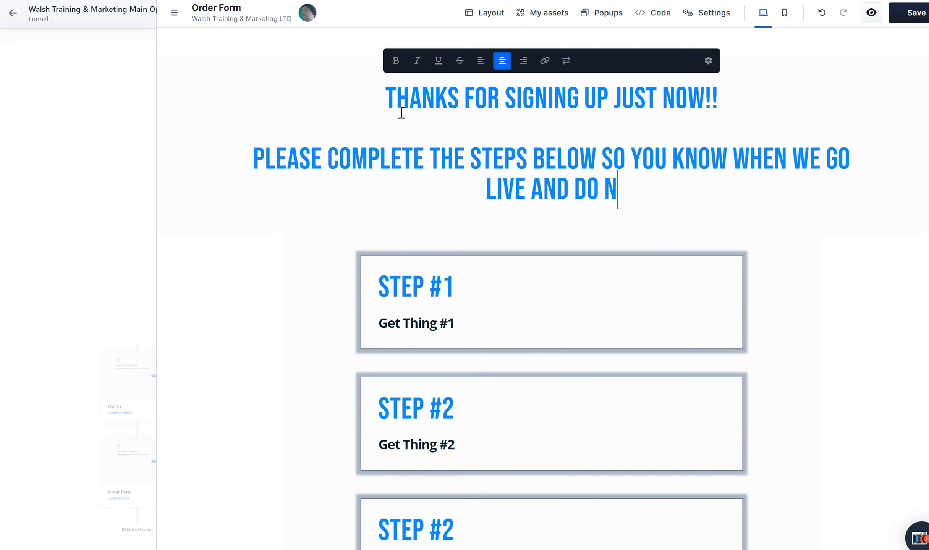
{"action": "type", "text": "OT MISS OUT ON "}
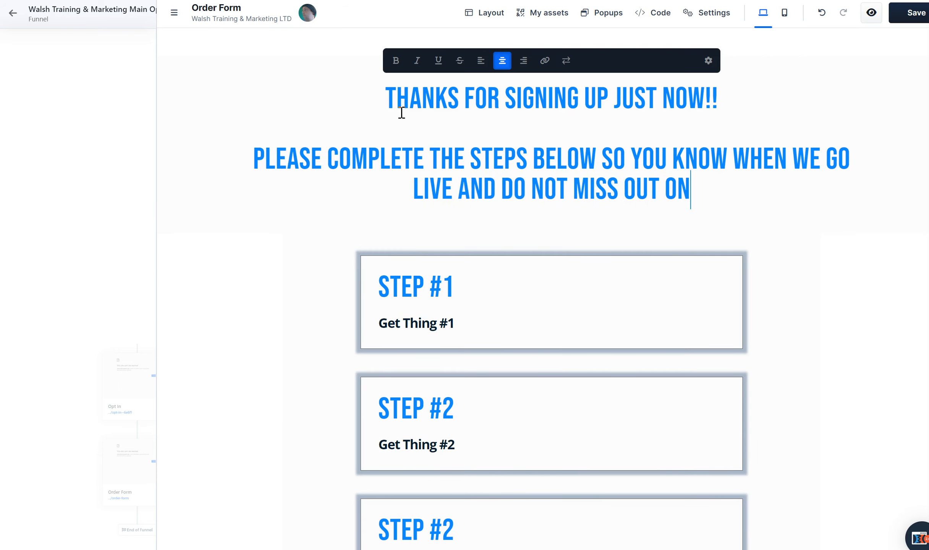
{"action": "type", "text": "MORE TRAINING"}
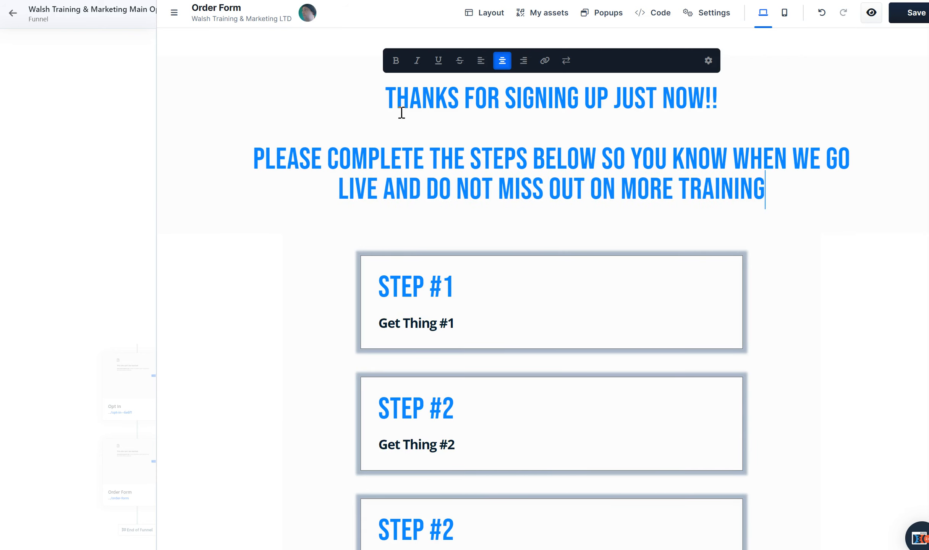
{"action": "type", "text": "&"}
{"action": "key", "text": "BackSpace"}
{"action": "type", "text": "!"}
{"action": "left_click", "coordinate": [761, 225]}
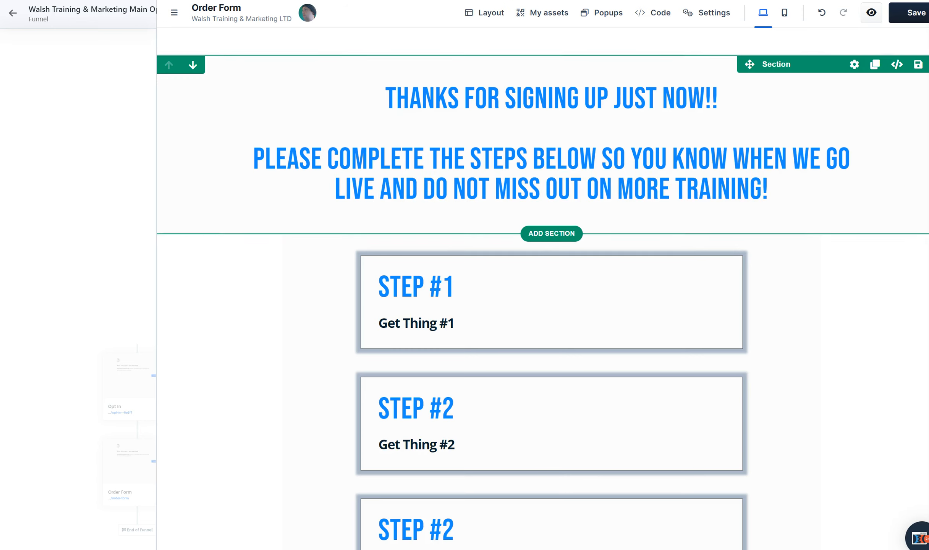
Try width M on the headline section and undo the width change
{"action": "left_click", "coordinate": [854, 66]}
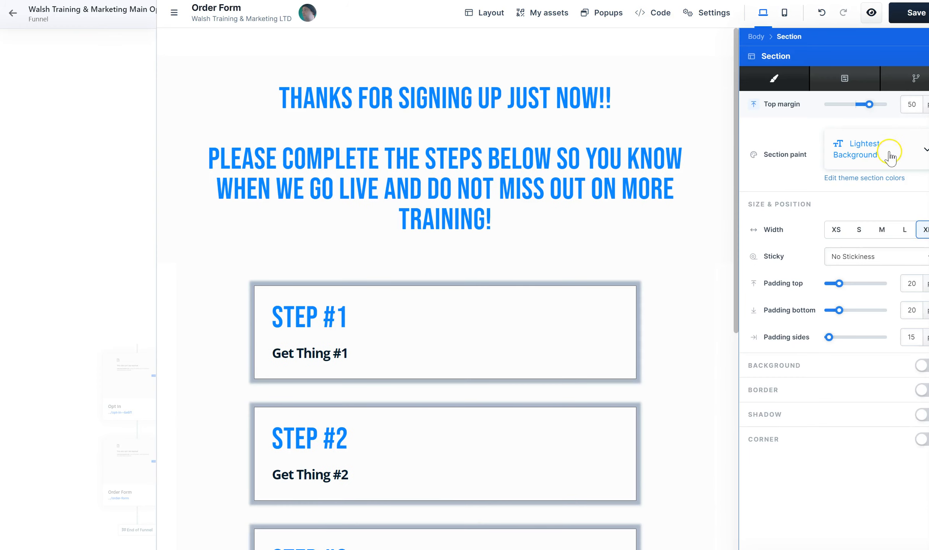
{"action": "left_click", "coordinate": [885, 230]}
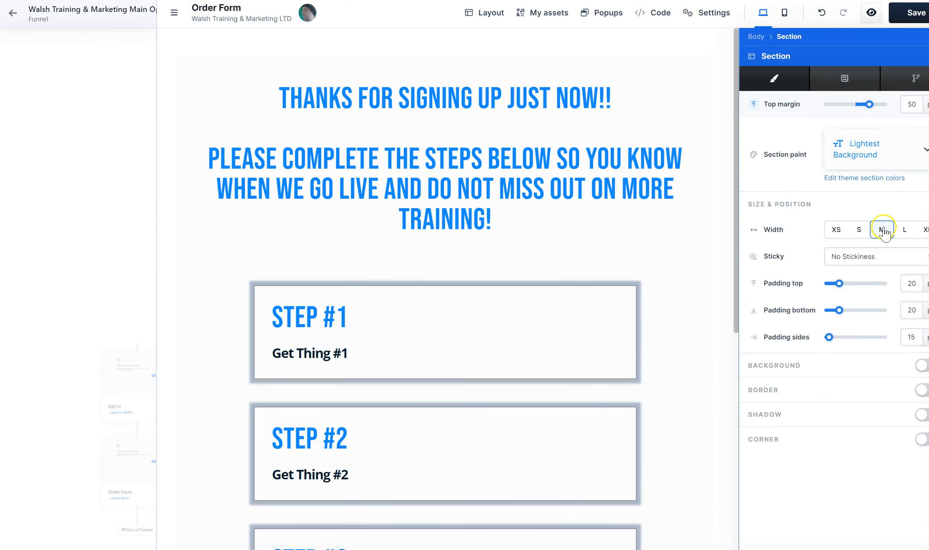
{"action": "left_click", "coordinate": [722, 224]}
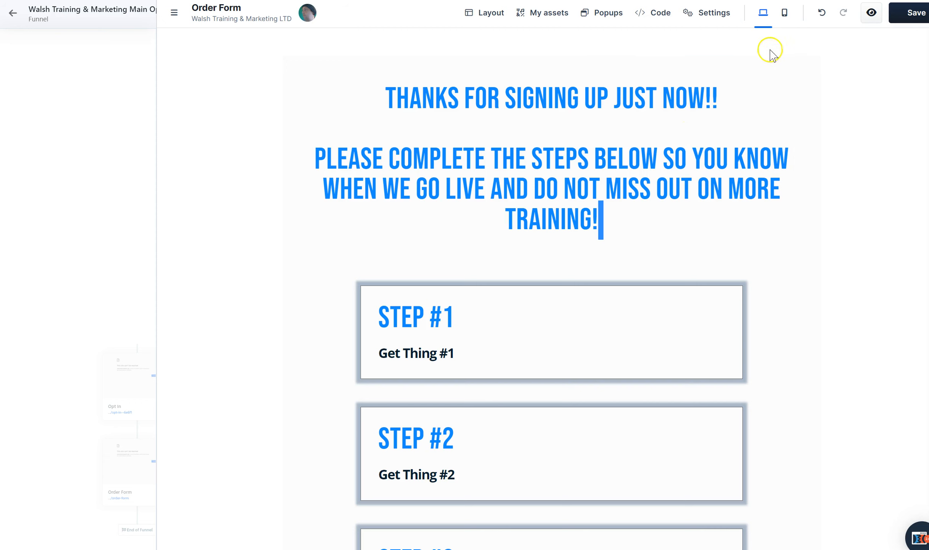
{"action": "left_click", "coordinate": [821, 13]}
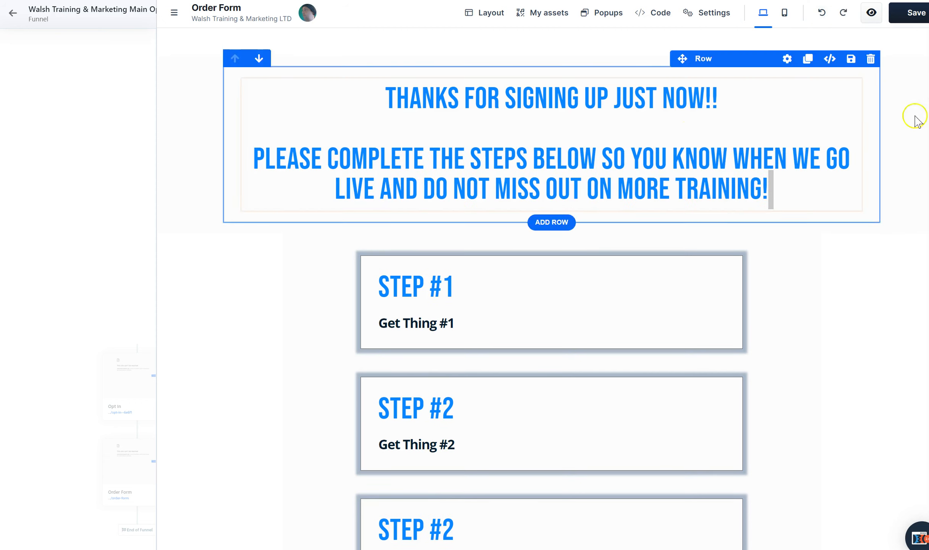
Save the order form page with the new headline
{"action": "left_click", "coordinate": [915, 13]}
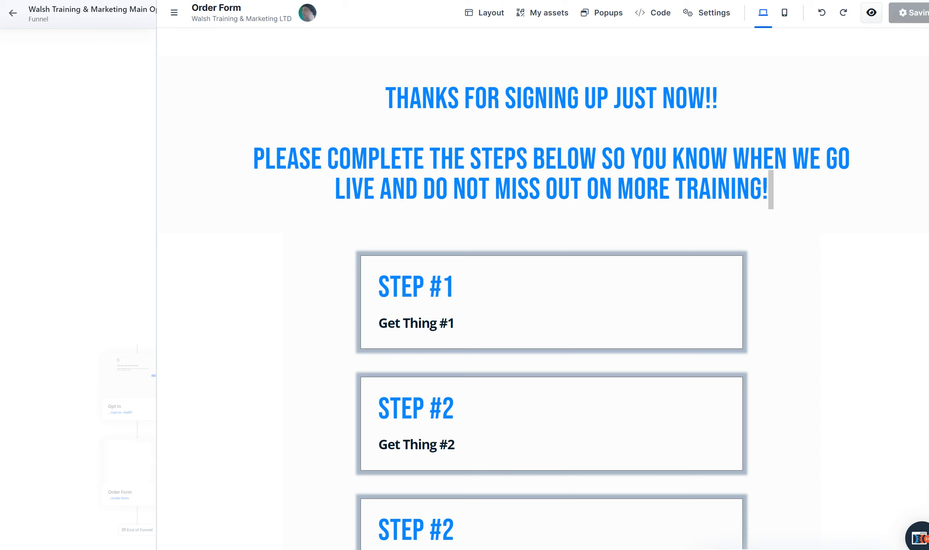
Replace the "Get Thing #5" text in the last step row with "Check Your Email"
{"action": "scroll", "coordinate": [552, 290], "scroll_direction": "down", "scroll_amount": 5}
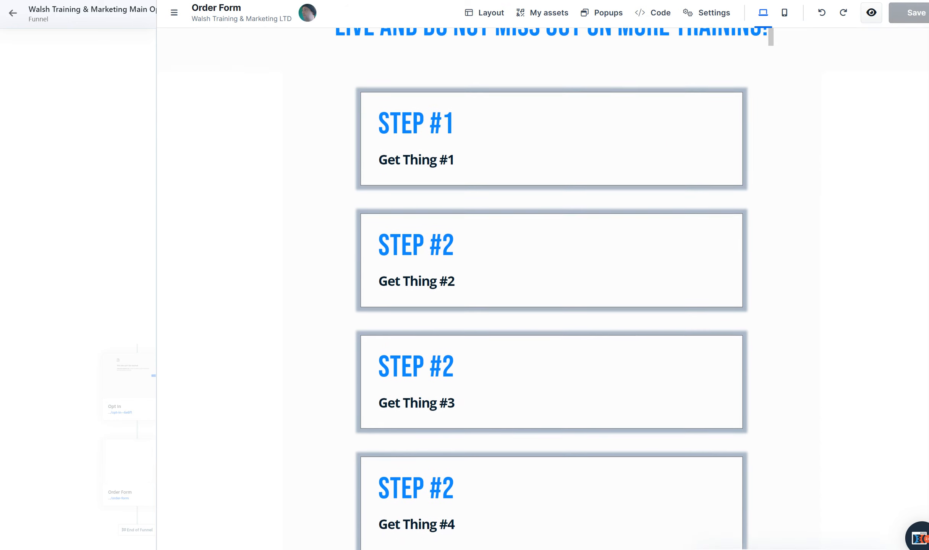
{"action": "scroll", "coordinate": [551, 290], "scroll_direction": "down", "scroll_amount": 3}
{"action": "scroll", "coordinate": [552, 291], "scroll_direction": "up", "scroll_amount": 4}
{"action": "scroll", "coordinate": [551, 291], "scroll_direction": "down", "scroll_amount": 1}
{"action": "scroll", "coordinate": [551, 290], "scroll_direction": "up", "scroll_amount": 1}
{"action": "scroll", "coordinate": [551, 291], "scroll_direction": "down", "scroll_amount": 3}
{"action": "scroll", "coordinate": [552, 290], "scroll_direction": "up", "scroll_amount": 1}
{"action": "left_click", "coordinate": [460, 475]}
{"action": "left_click", "coordinate": [475, 477]}
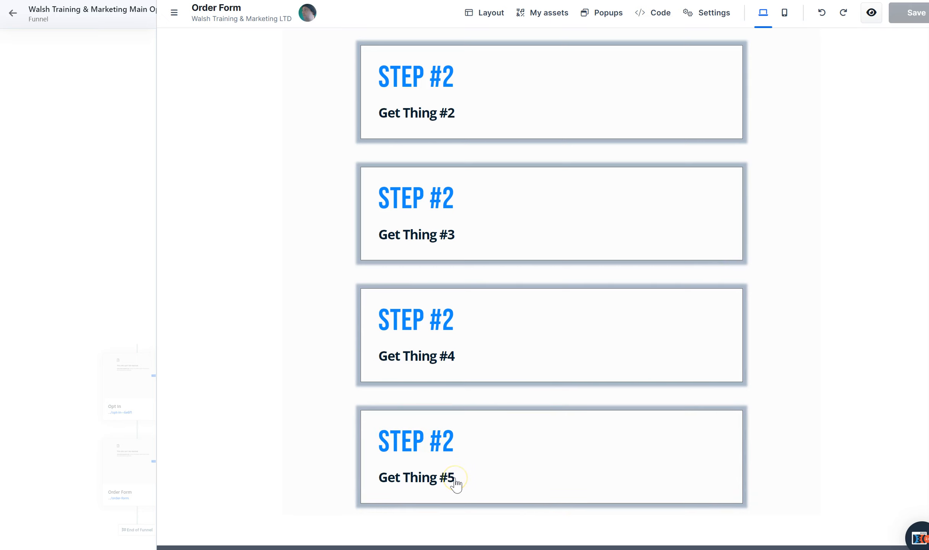
{"action": "left_click", "coordinate": [457, 483]}
{"action": "left_click", "coordinate": [458, 484]}
{"action": "left_click", "coordinate": [429, 477]}
{"action": "key", "text": "ctrl+a"}
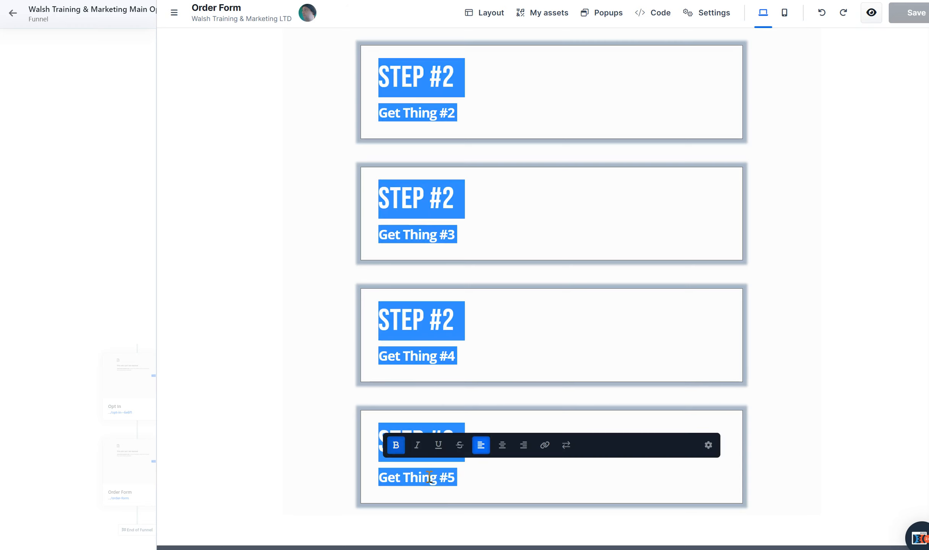
{"action": "triple_click", "coordinate": [429, 478]}
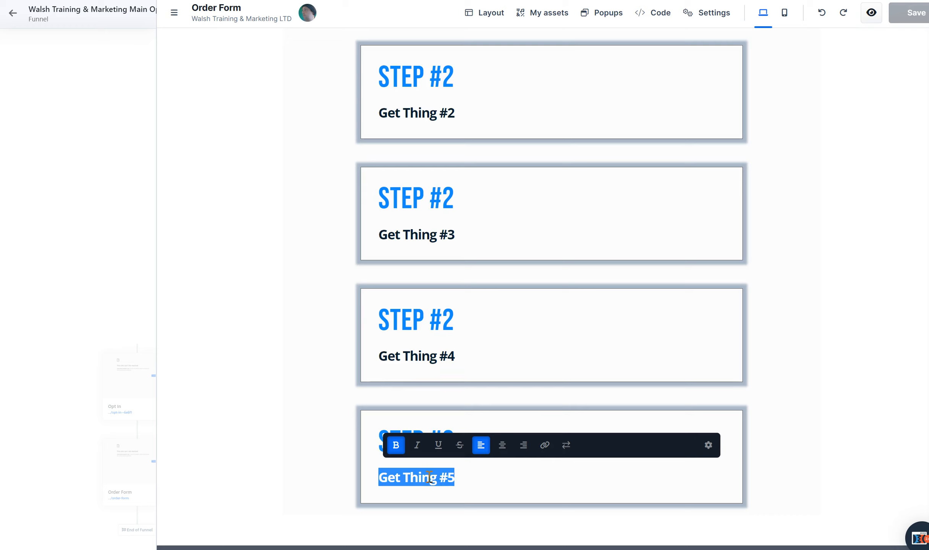
{"action": "type", "text": "Check Your Email"}
{"action": "left_click", "coordinate": [307, 449]}
Renumber the heading of the last step row as "STEP #5"
{"action": "left_click", "coordinate": [400, 441]}
{"action": "left_click", "coordinate": [454, 438]}
{"action": "key", "text": "BackSpace"}
{"action": "type", "text": "5"}
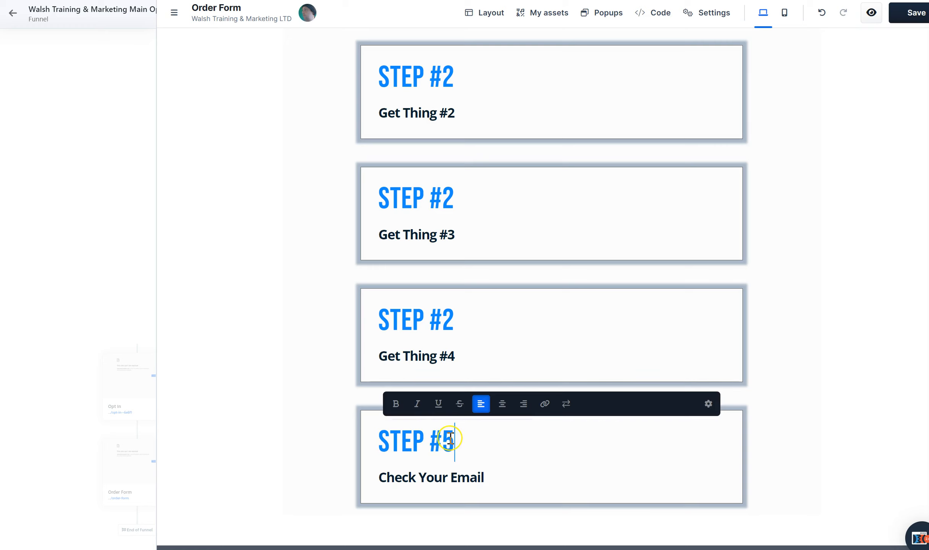
{"action": "left_click", "coordinate": [303, 357]}
Renumber the heading of the fourth step row, above "Get Thing #4", as "STEP #4"
{"action": "left_click", "coordinate": [435, 320]}
{"action": "left_click", "coordinate": [463, 323]}
{"action": "left_click", "coordinate": [463, 320]}
{"action": "left_click", "coordinate": [451, 323]}
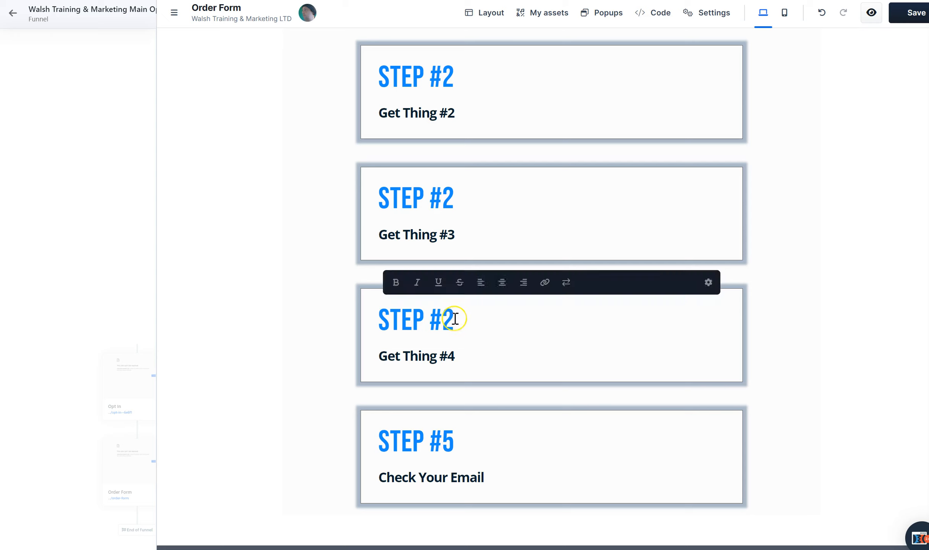
{"action": "key", "text": "BackSpace"}
{"action": "type", "text": "5"}
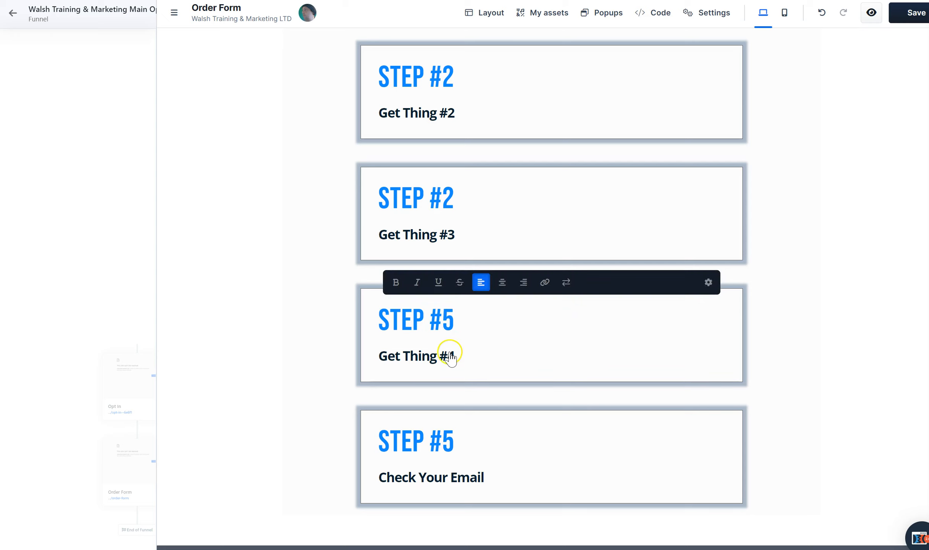
{"action": "key", "text": "BackSpace"}
{"action": "type", "text": "4"}
Replace the "Get Thing #4" text in the fourth step row with "Join The Facebook Community HERE"
{"action": "double_click", "coordinate": [431, 359]}
{"action": "left_click", "coordinate": [430, 360]}
{"action": "double_click", "coordinate": [431, 359]}
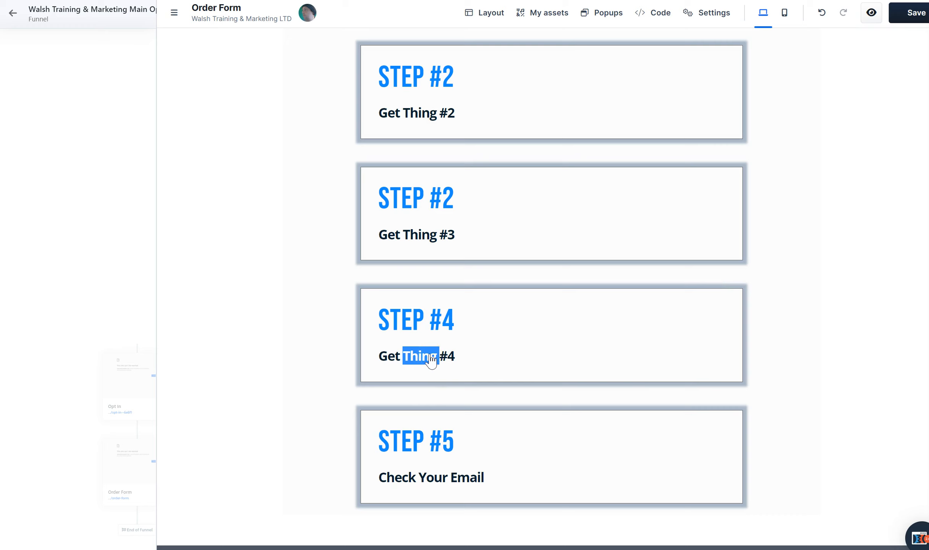
{"action": "triple_click", "coordinate": [431, 359]}
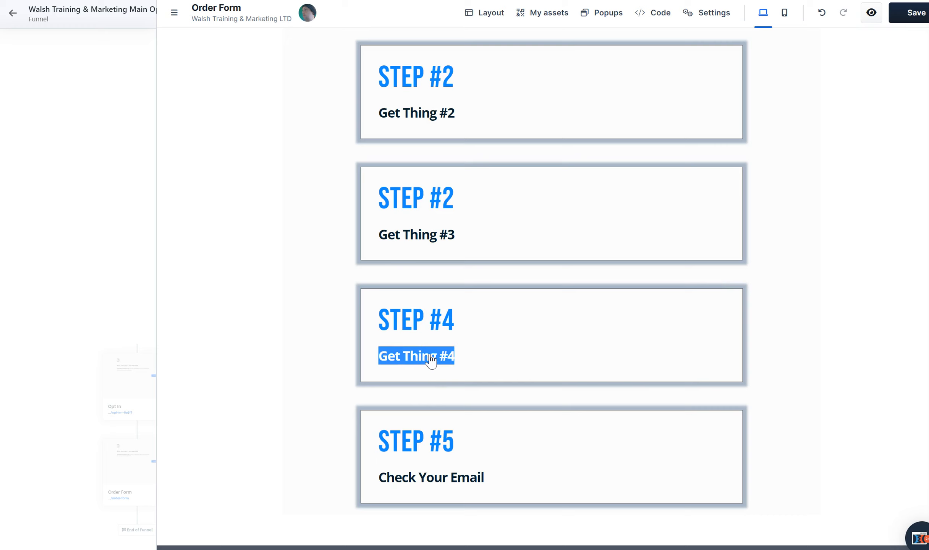
{"action": "triple_click", "coordinate": [431, 359]}
{"action": "left_click", "coordinate": [466, 357]}
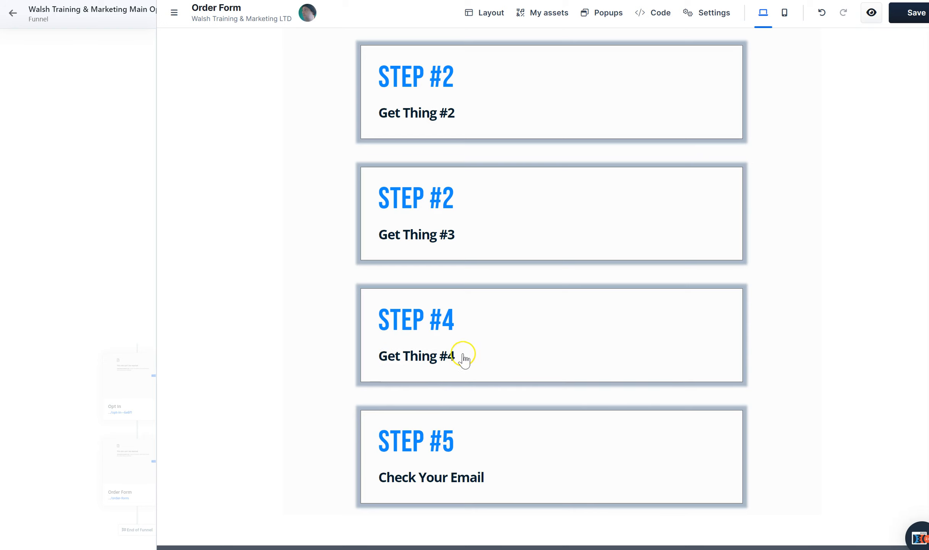
{"action": "left_click", "coordinate": [460, 363]}
{"action": "left_click", "coordinate": [448, 357]}
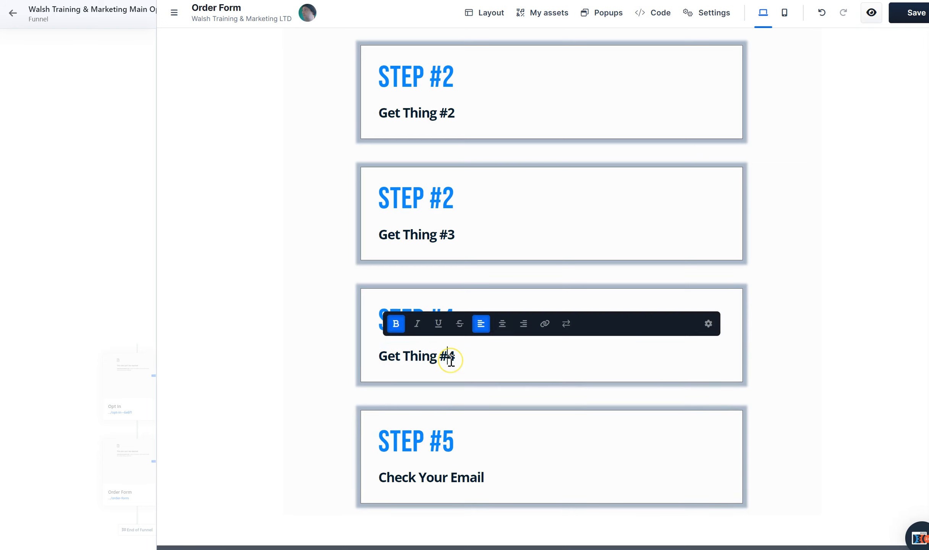
{"action": "triple_click", "coordinate": [451, 359]}
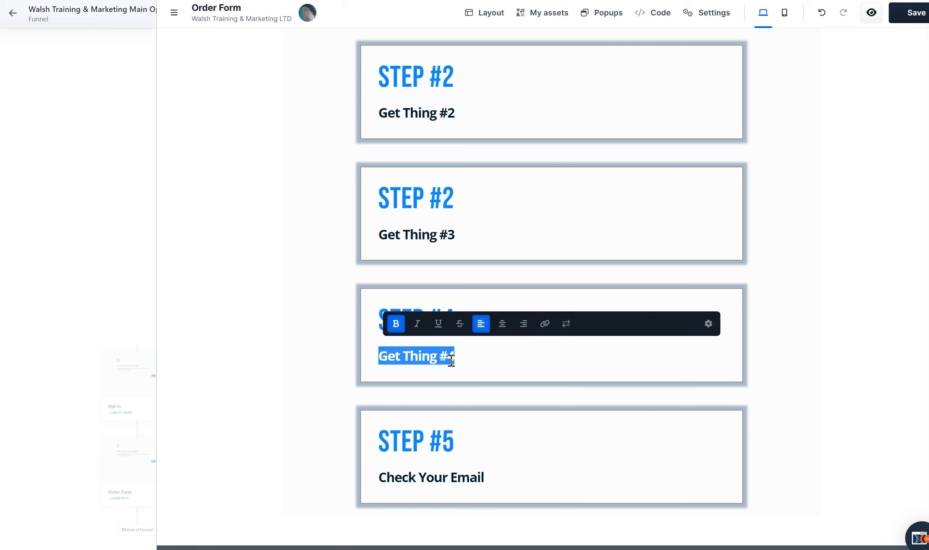
{"action": "type", "text": "J"}
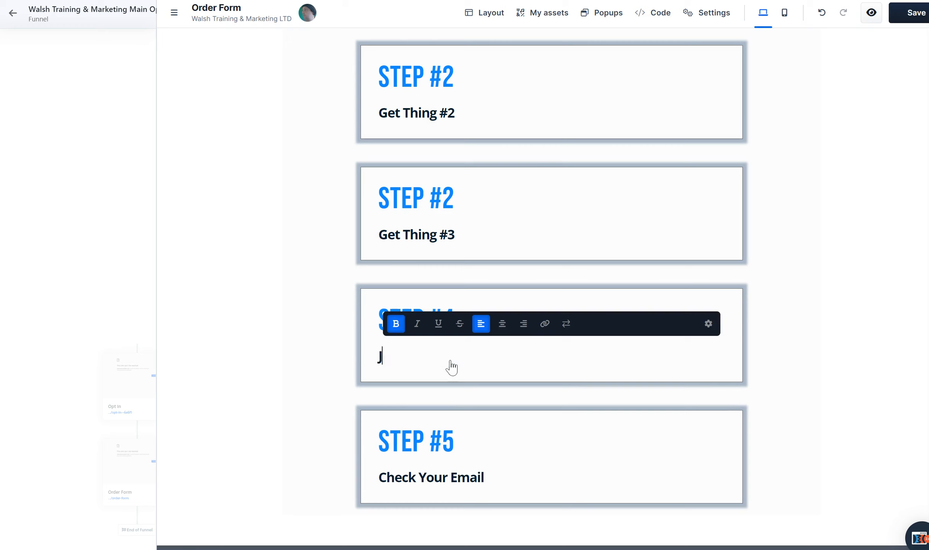
{"action": "type", "text": "oin The Facebook"}
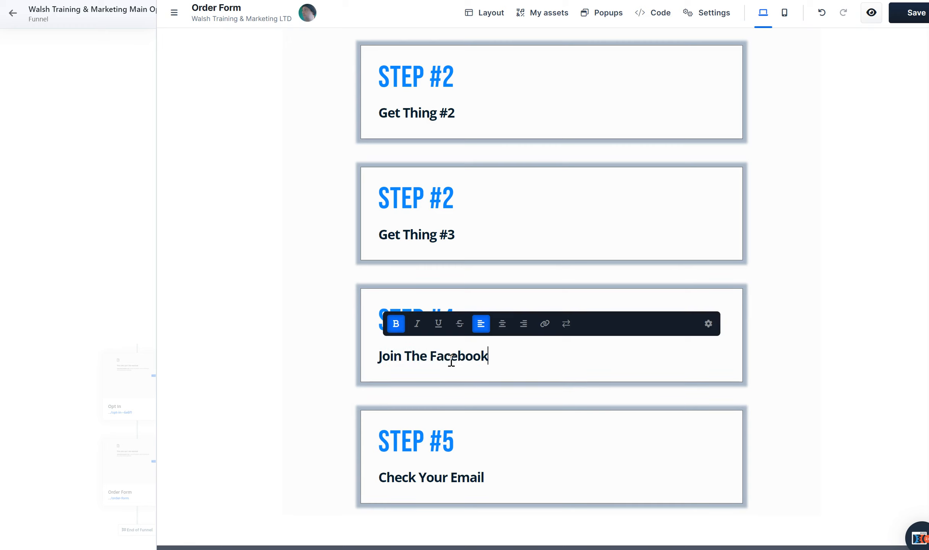
{"action": "type", "text": " Community HERE"}
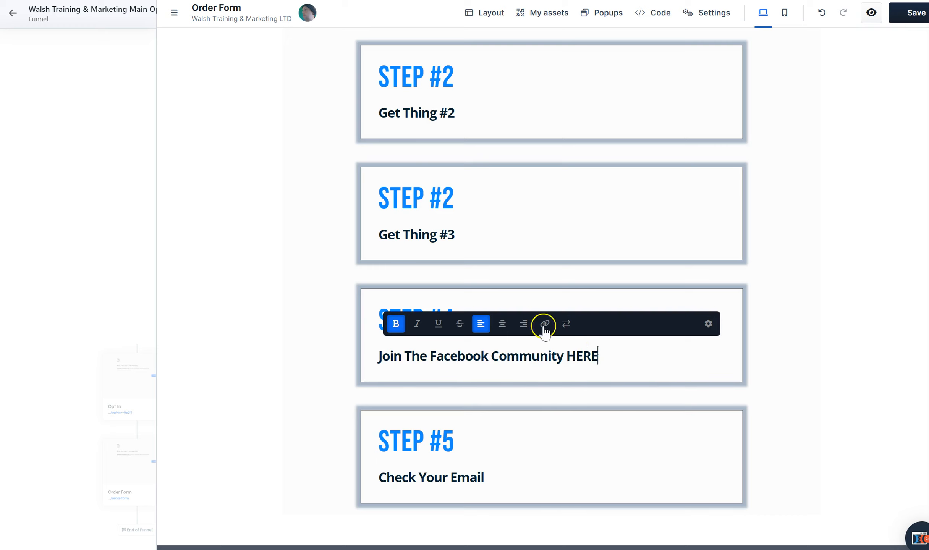
Leave the third row's text unedited and save the order form page with the updated step rows
{"action": "left_click", "coordinate": [455, 233]}
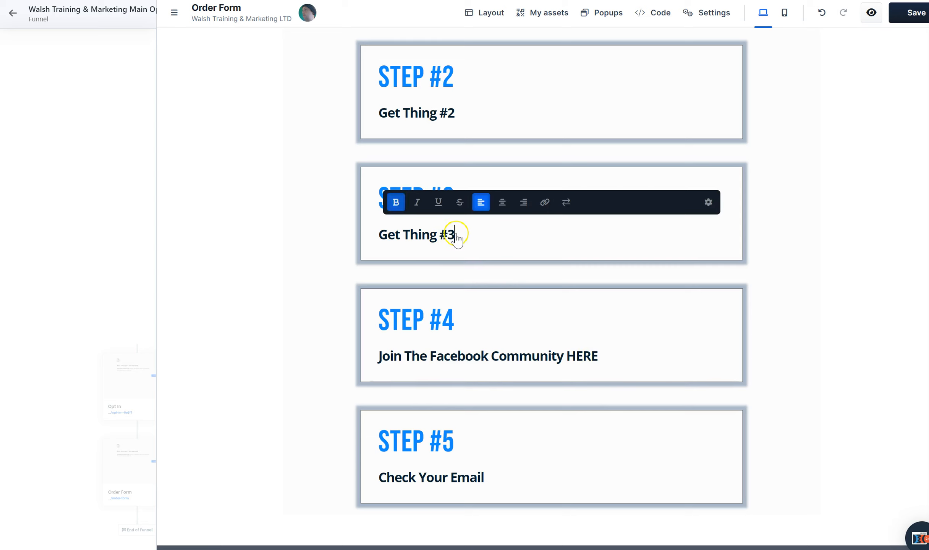
{"action": "key", "text": "Escape"}
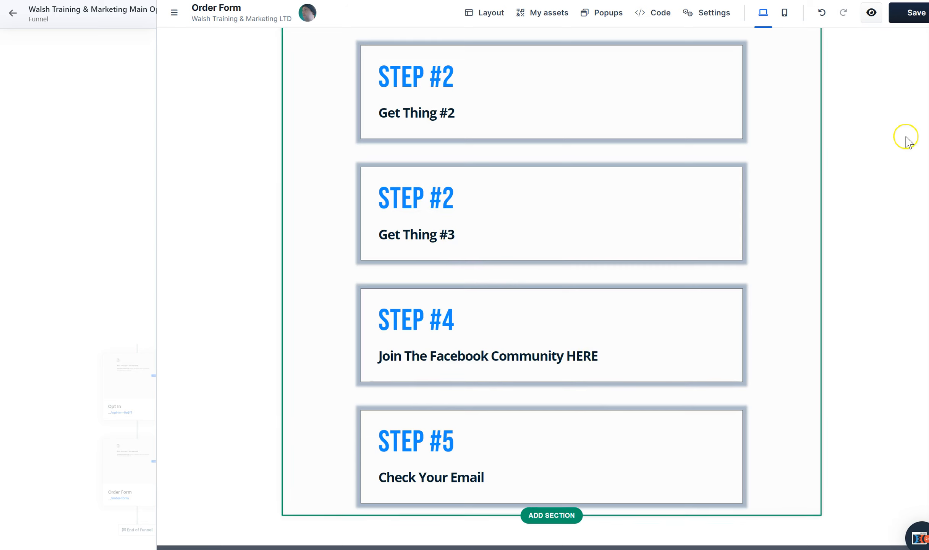
{"action": "scroll", "coordinate": [552, 284], "scroll_direction": "up", "scroll_amount": 3}
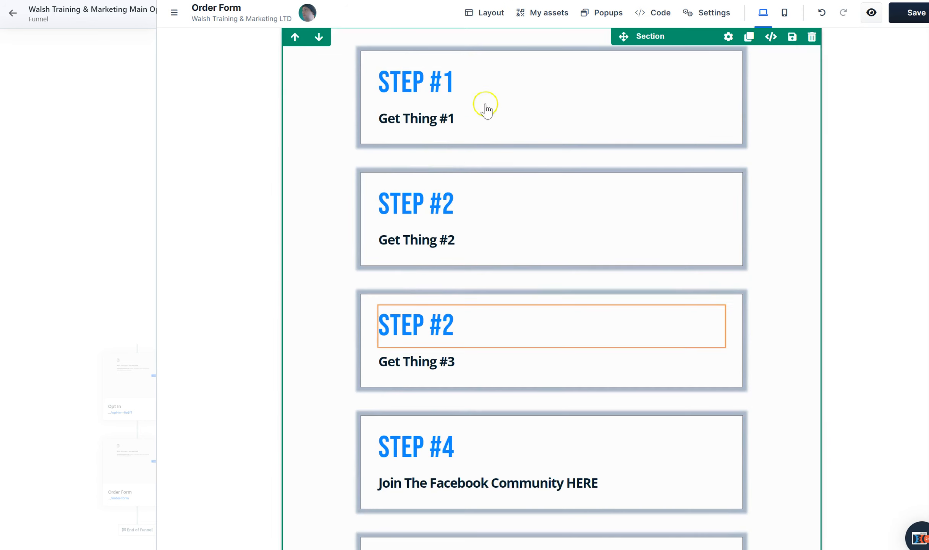
{"action": "key", "text": "ctrl+s"}
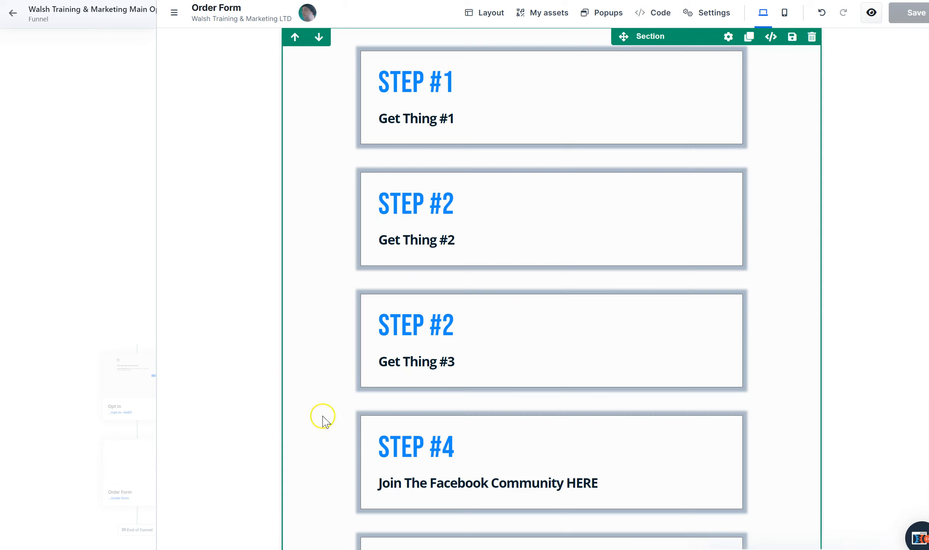
Review the Opt In page, and check the Order Form page from the thank-you headline through the step rows to the footer
{"action": "left_click", "coordinate": [125, 391]}
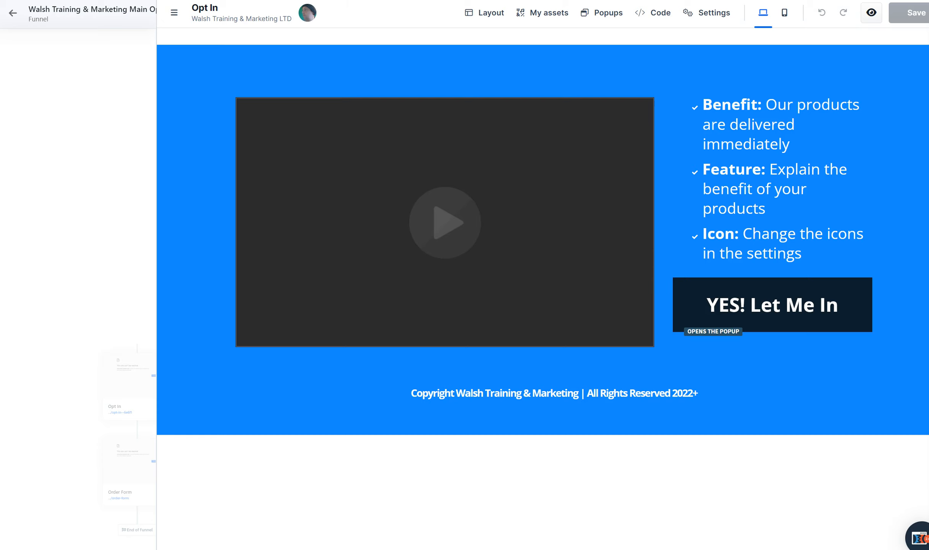
{"action": "left_click", "coordinate": [127, 495]}
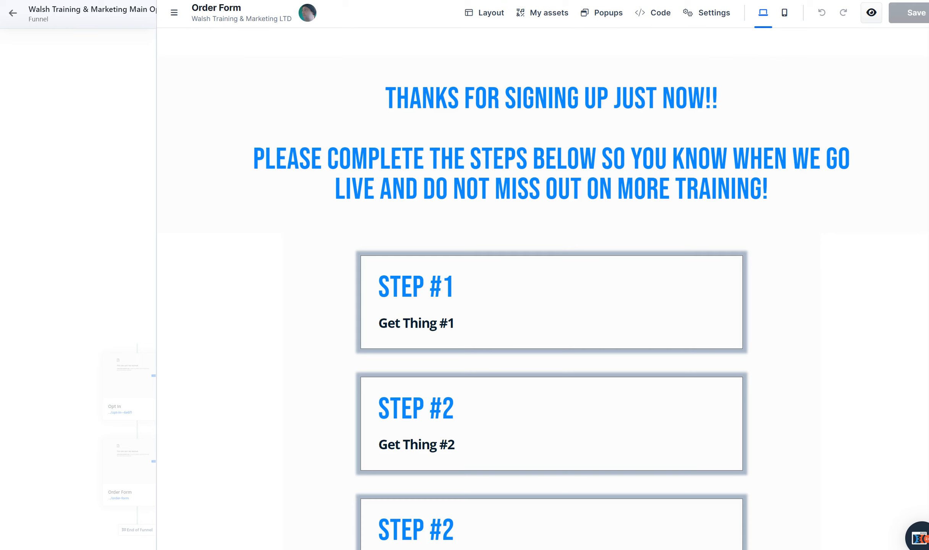
{"action": "scroll", "coordinate": [552, 388], "scroll_direction": "down", "scroll_amount": 3}
{"action": "triple_click", "coordinate": [418, 388]}
{"action": "scroll", "coordinate": [551, 289], "scroll_direction": "down", "scroll_amount": 5}
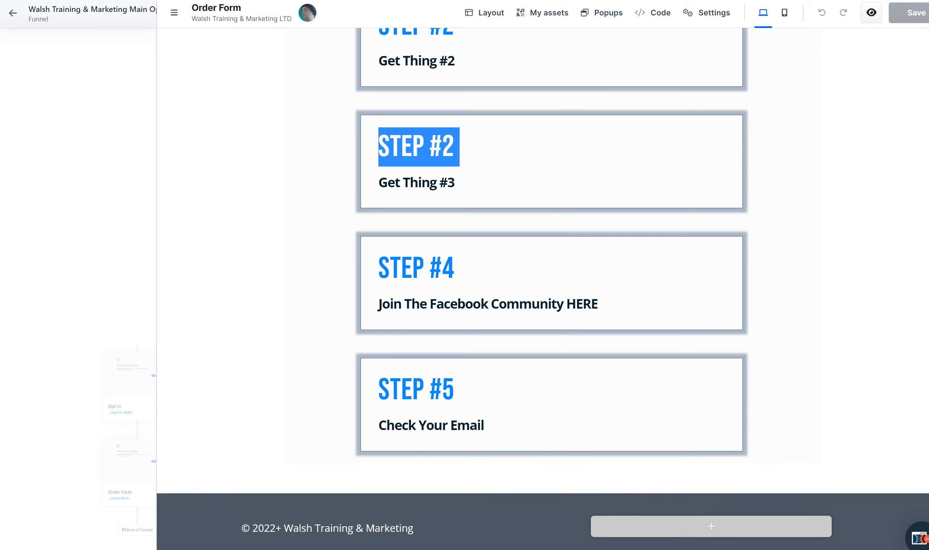
{"action": "scroll", "coordinate": [543, 286], "scroll_direction": "up", "scroll_amount": 10}
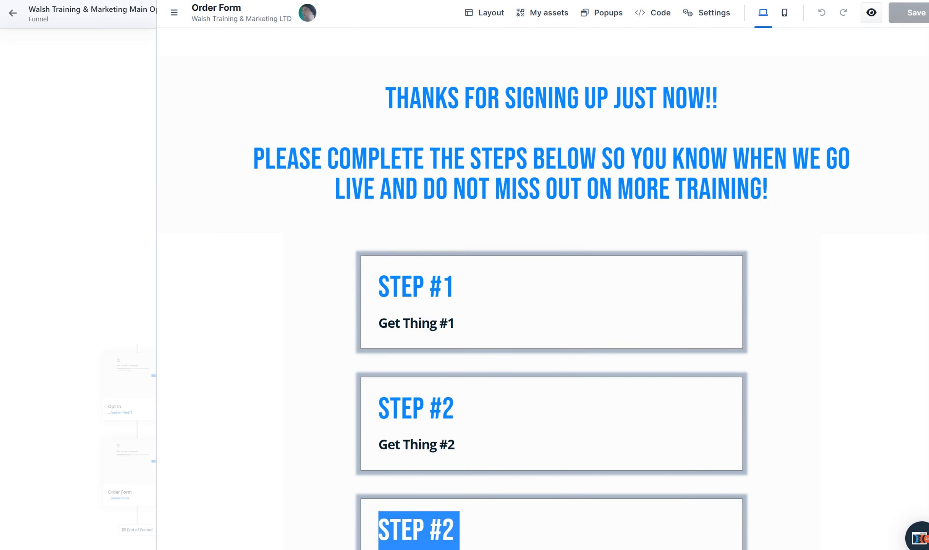
{"action": "key", "text": "alt+Tab"}
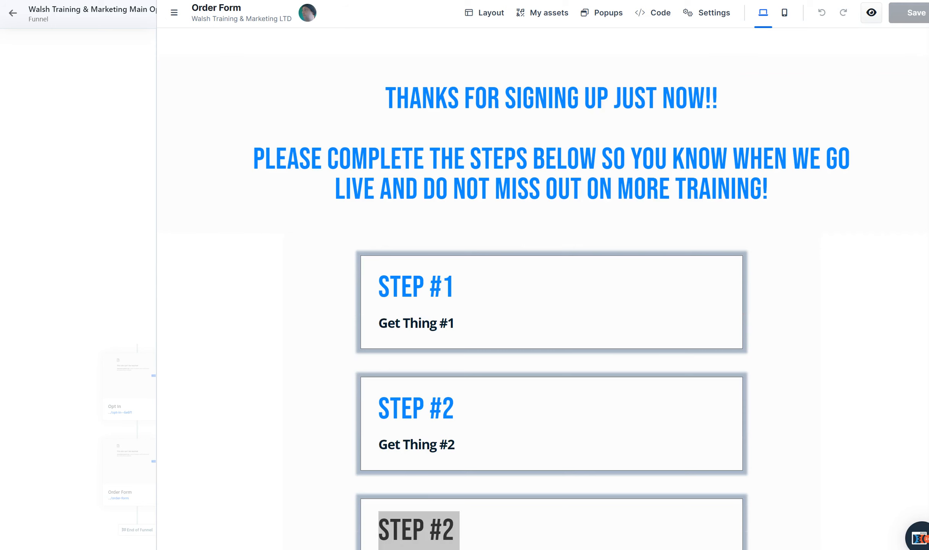
Exit the page editor to the funnel's step overview and go back to the list of all funnels
{"action": "left_click", "coordinate": [13, 15]}
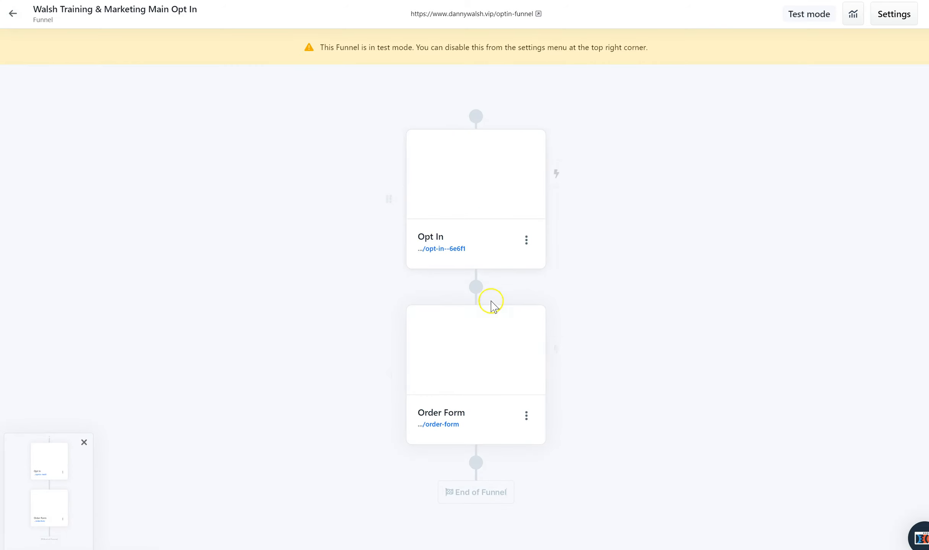
{"action": "mouse_move", "coordinate": [510, 168]}
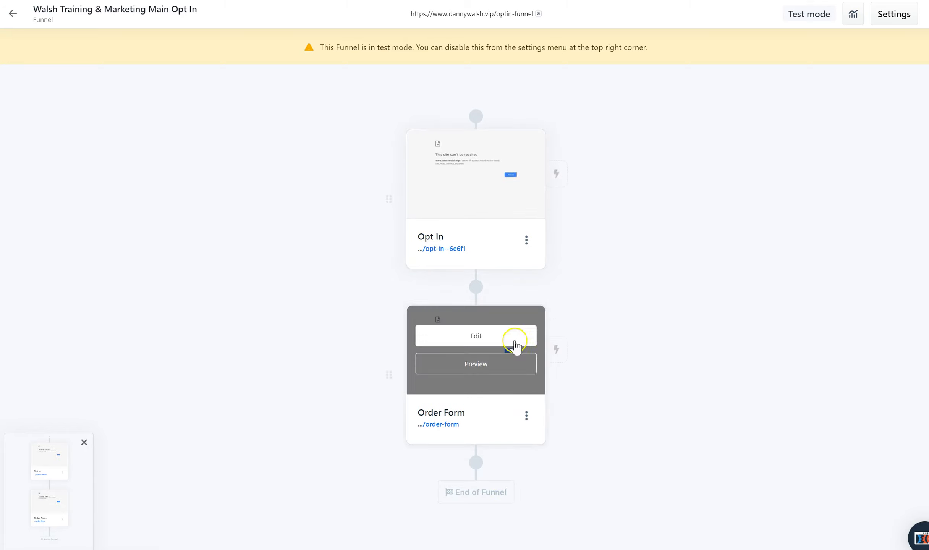
{"action": "mouse_move", "coordinate": [485, 197]}
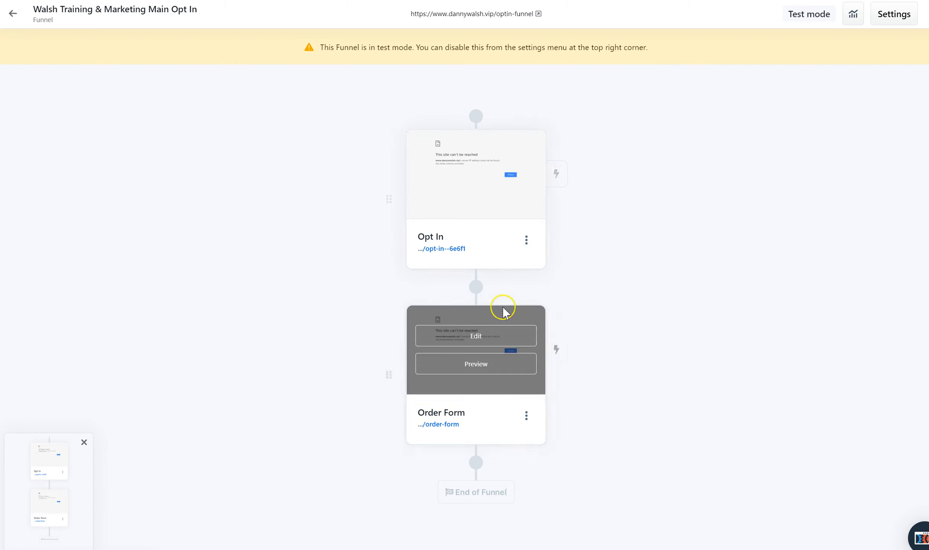
{"action": "mouse_move", "coordinate": [475, 295]}
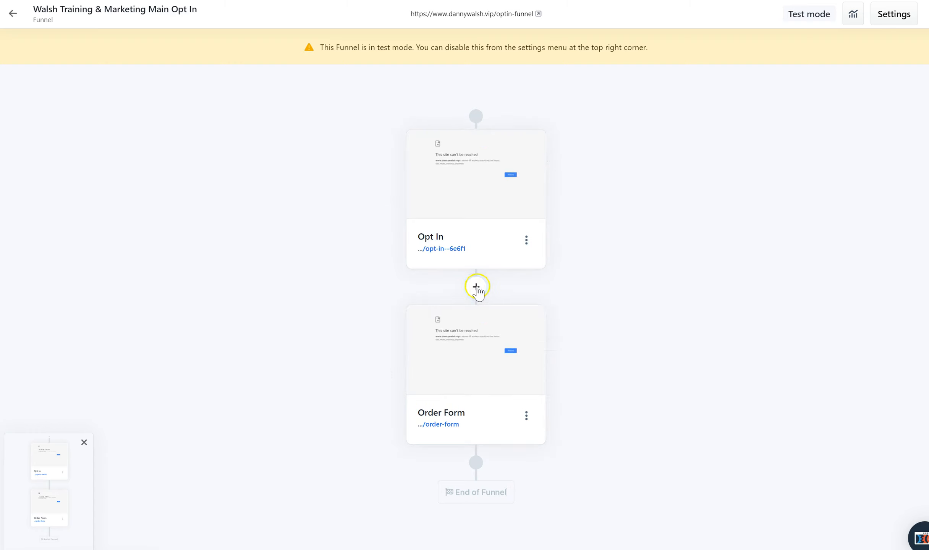
{"action": "mouse_move", "coordinate": [484, 466]}
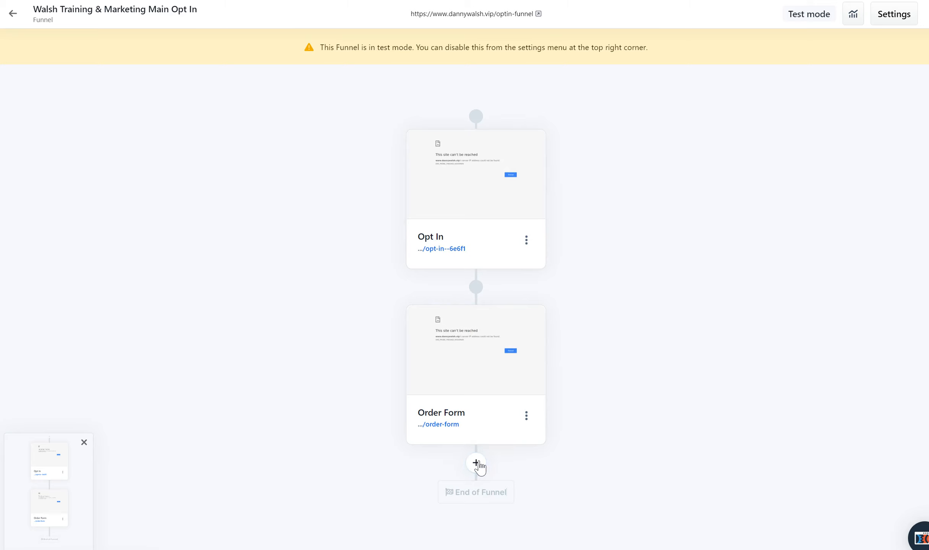
{"action": "left_click", "coordinate": [14, 15]}
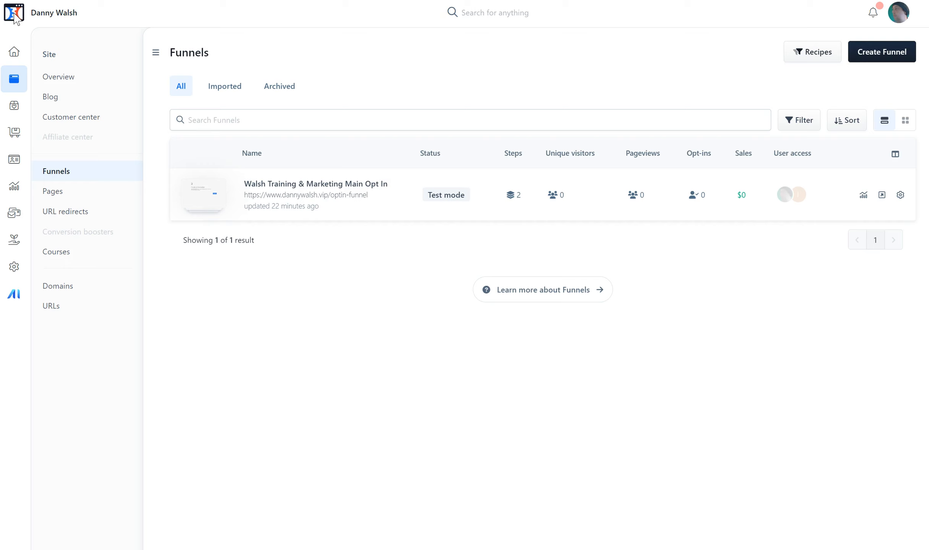
{"action": "left_click", "coordinate": [14, 14]}
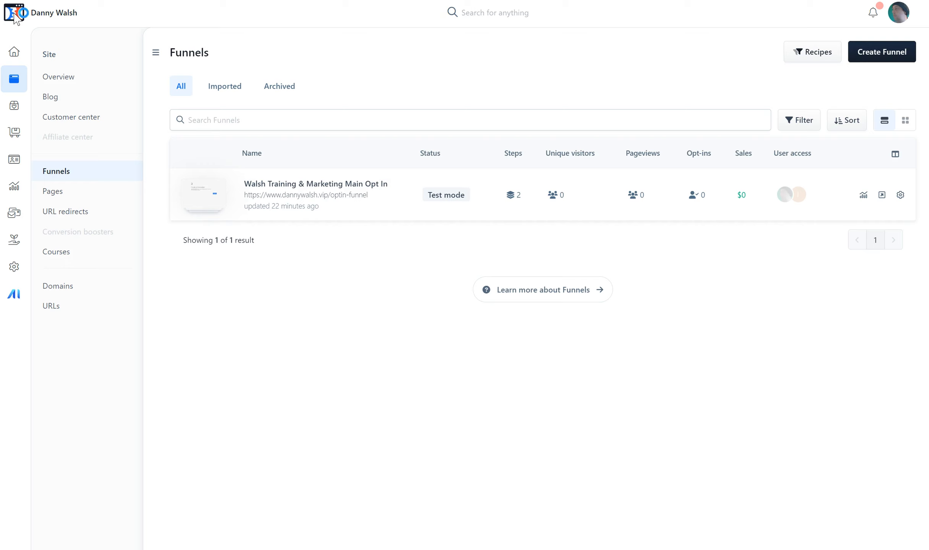